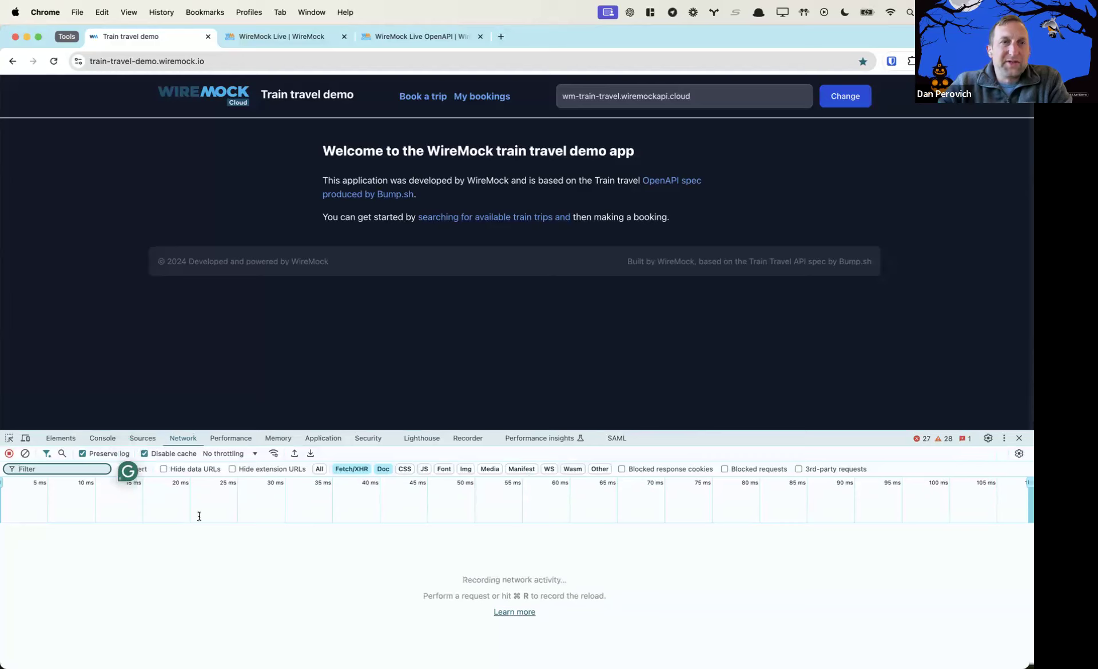
Turn off Grammarly inside DevTools so the full Network filter bar shows
left_click(129, 472)
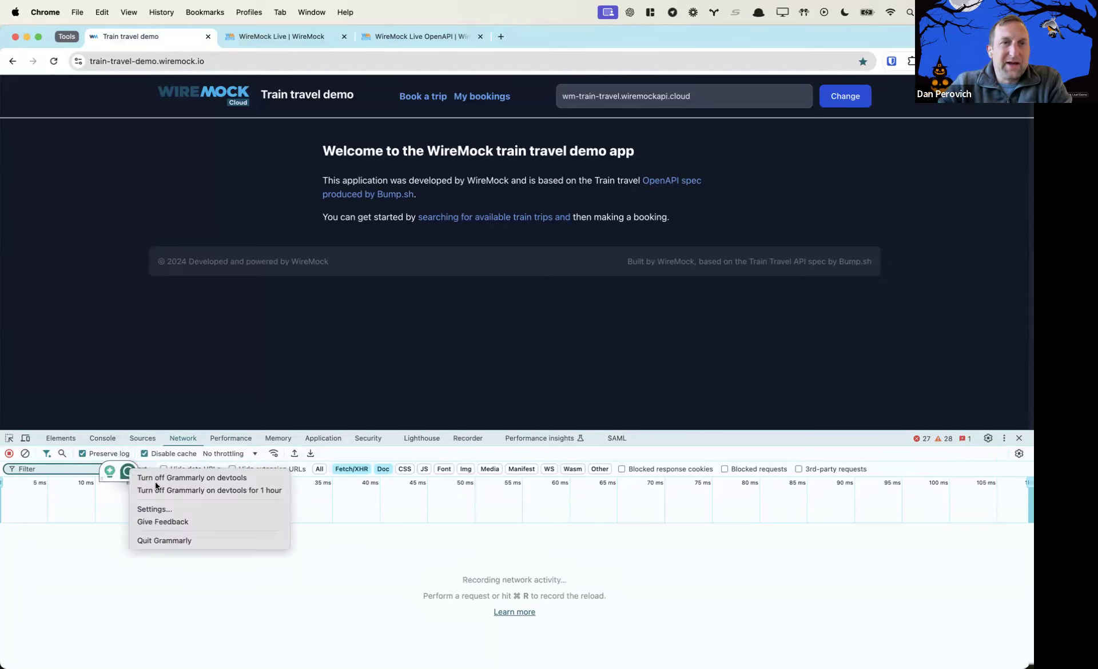
left_click(164, 477)
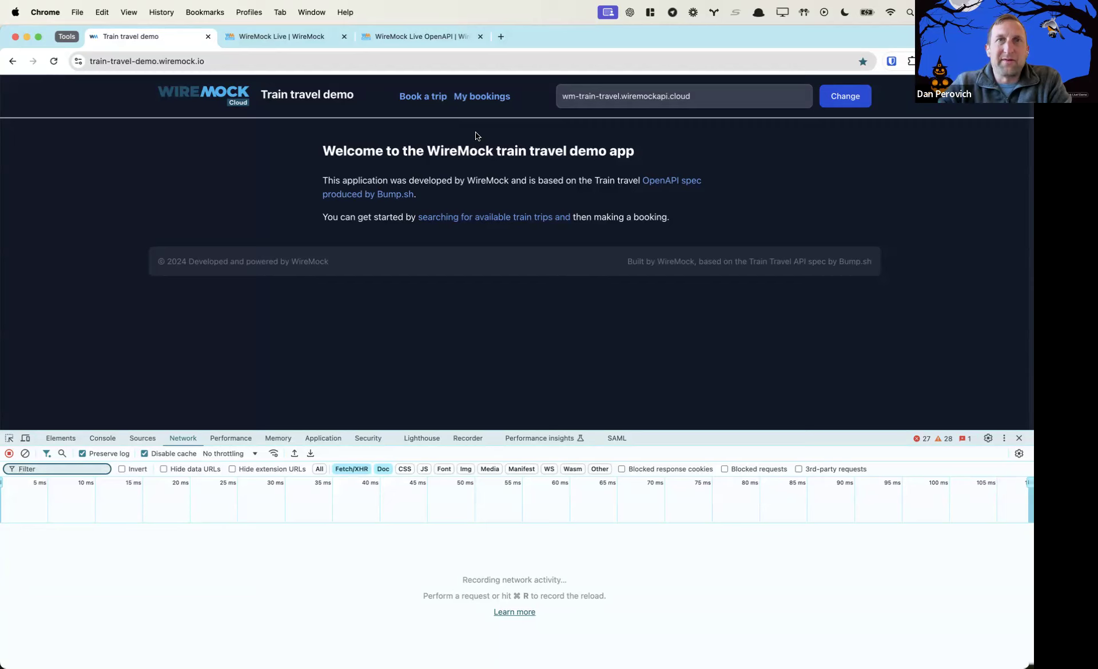
Open the My bookings page to show the single existing booking
left_click(480, 98)
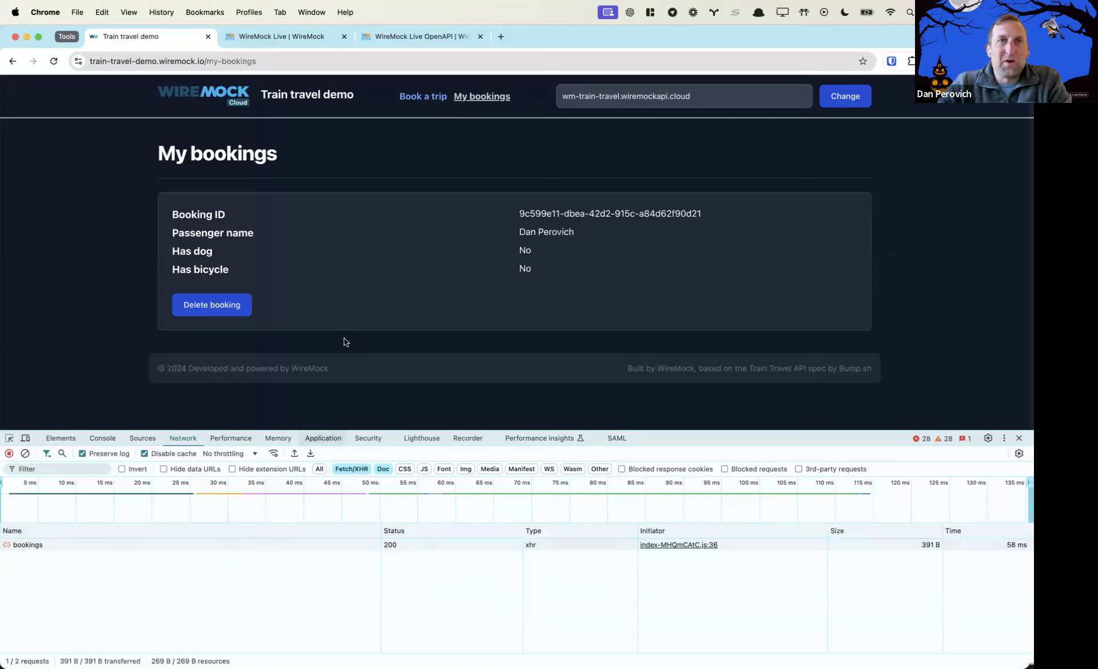
Search trips from Gare du Nord to Prague Main Station departing 25 October 2024
left_click(423, 102)
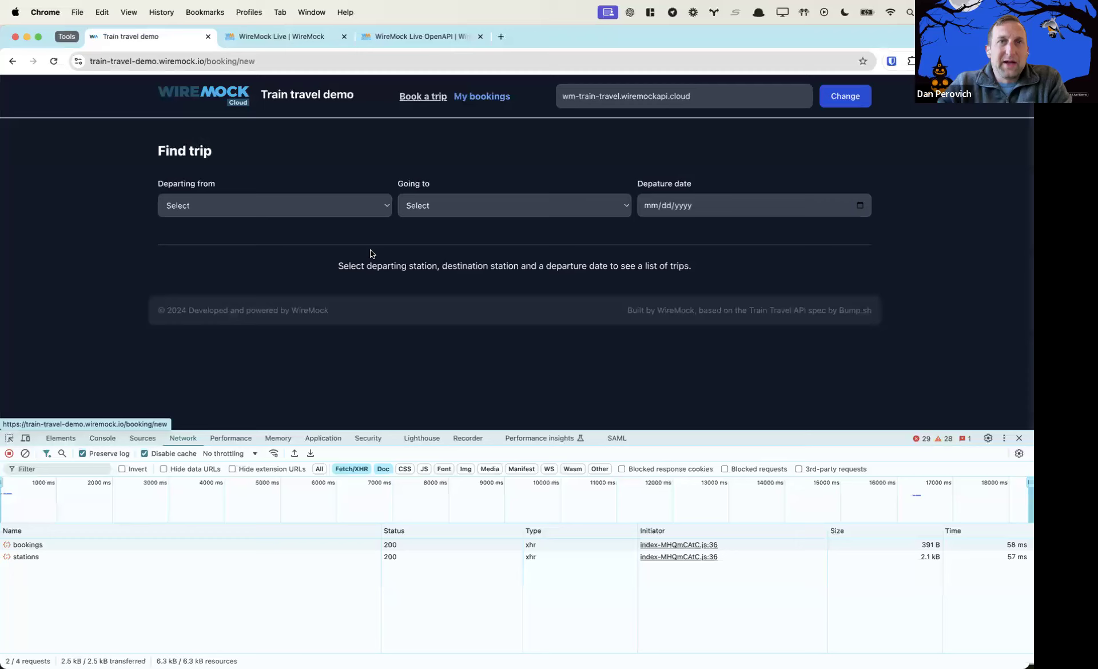
left_click(386, 207)
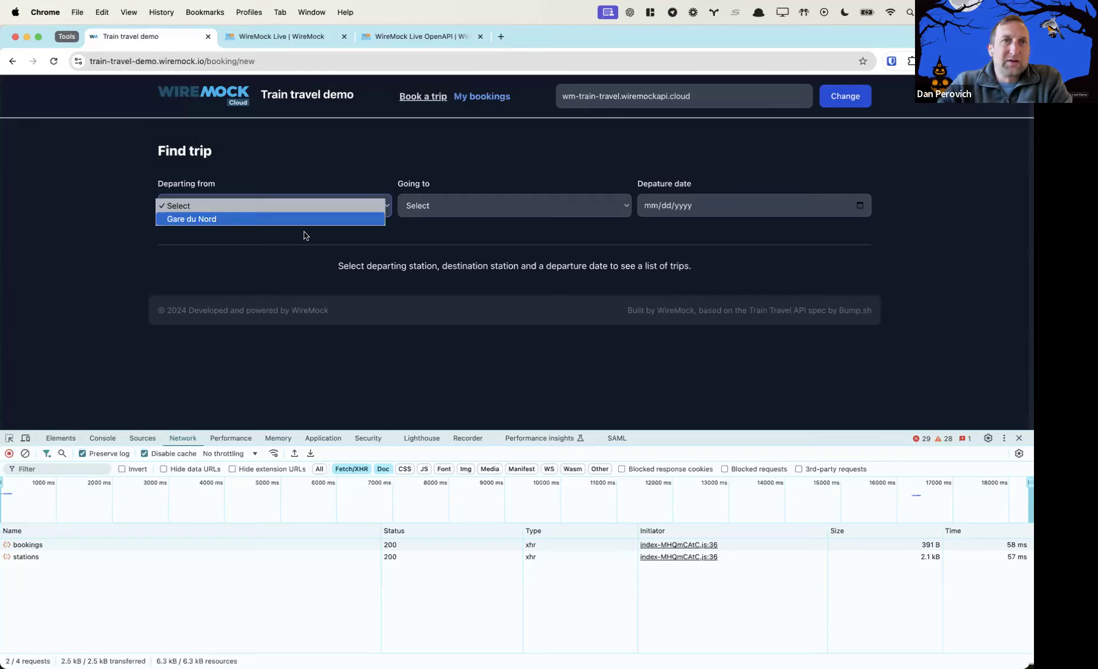
left_click(276, 219)
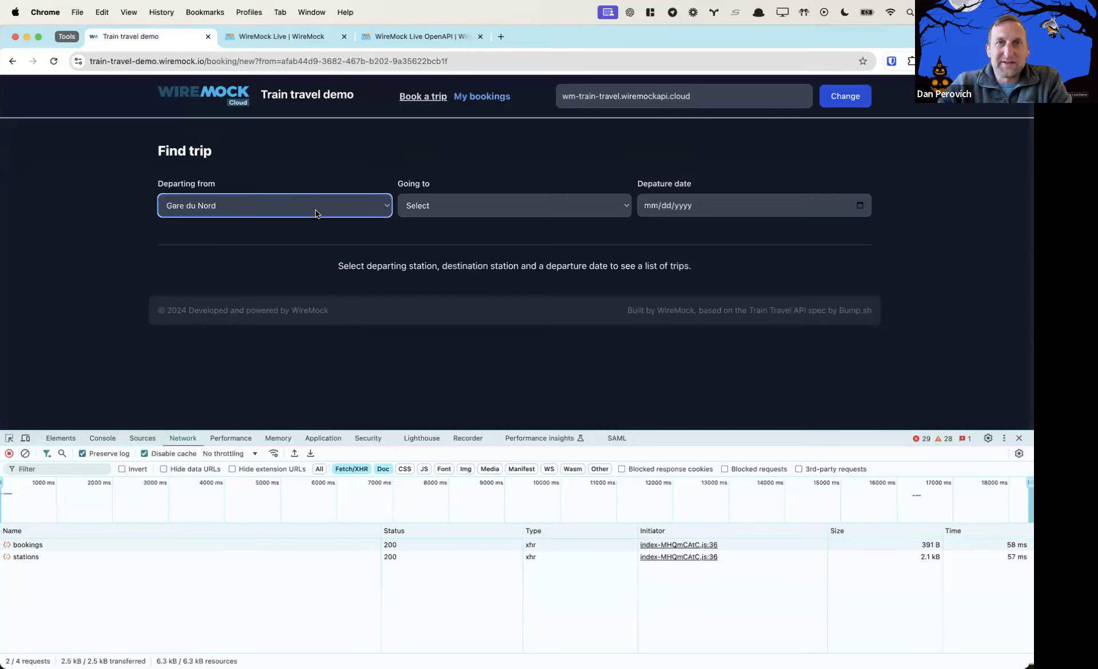
left_click(435, 205)
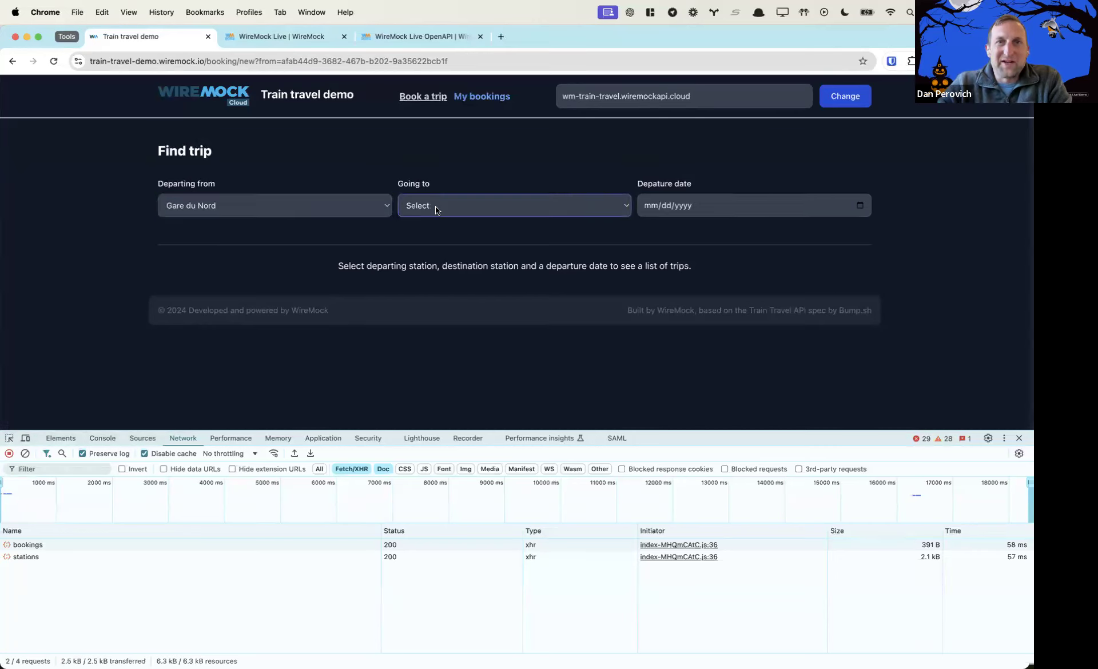
left_click(443, 213)
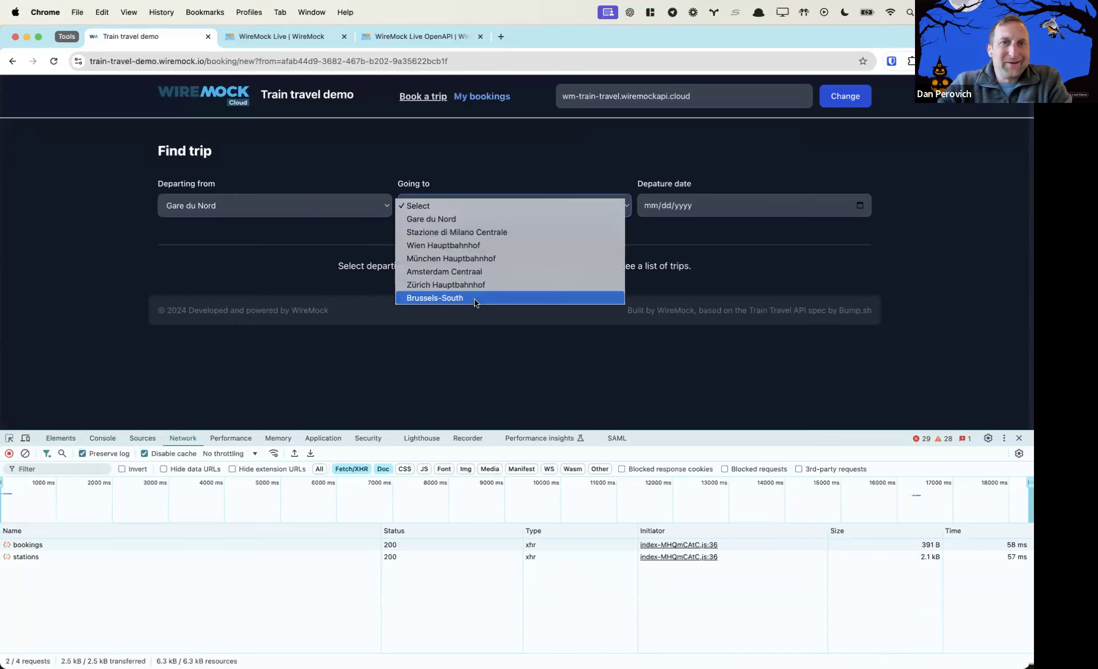
left_click(462, 378)
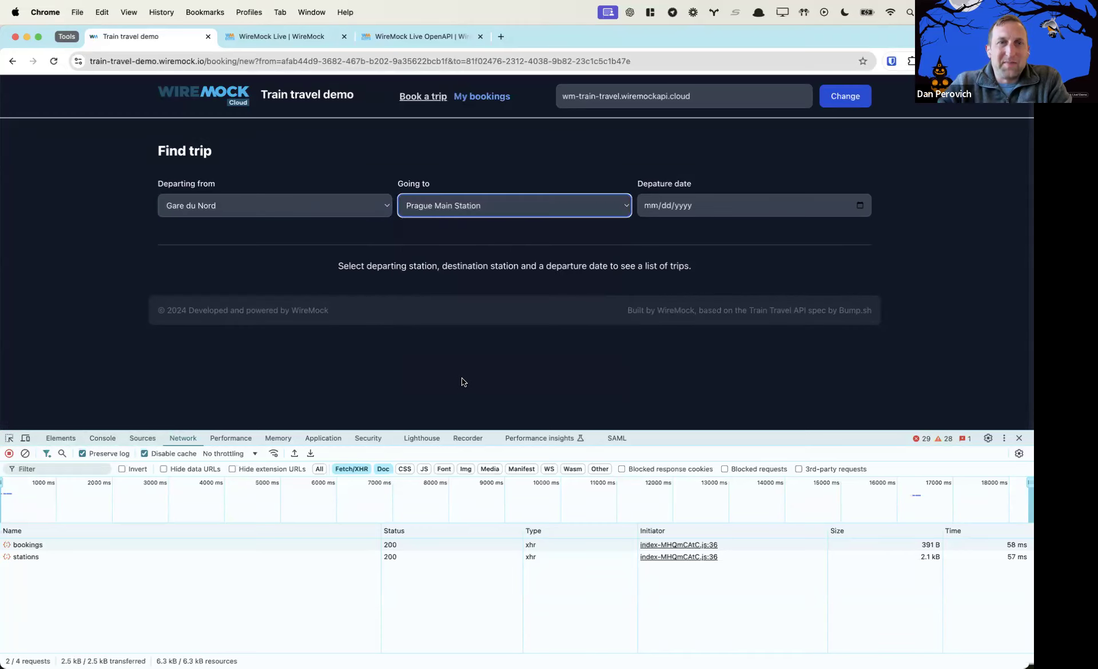
left_click(860, 206)
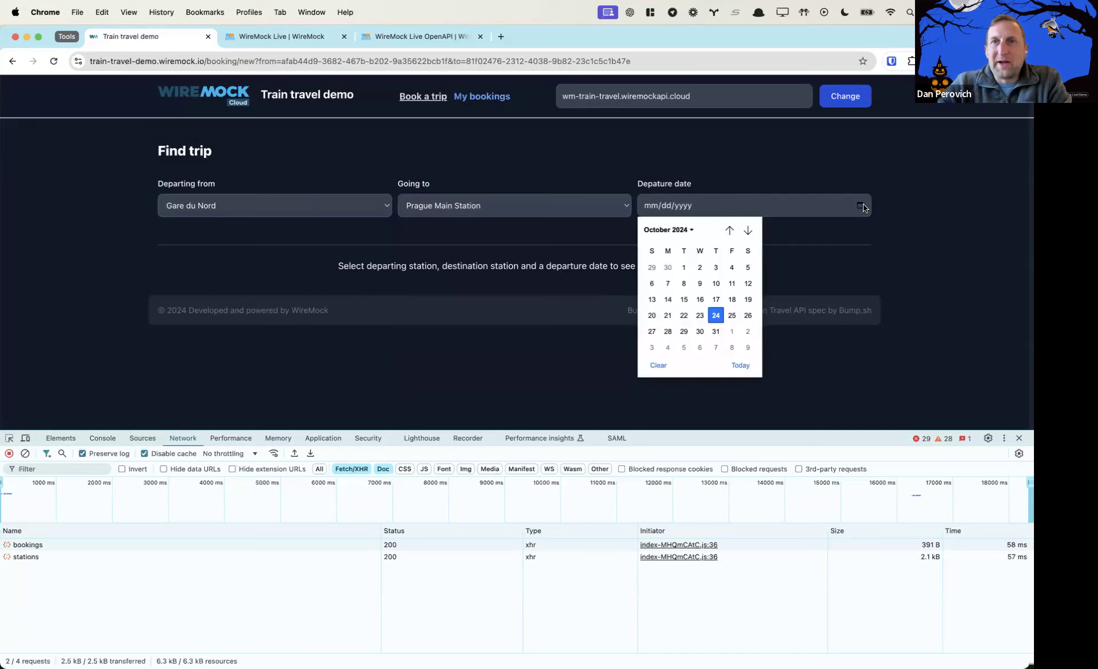
left_click(736, 318)
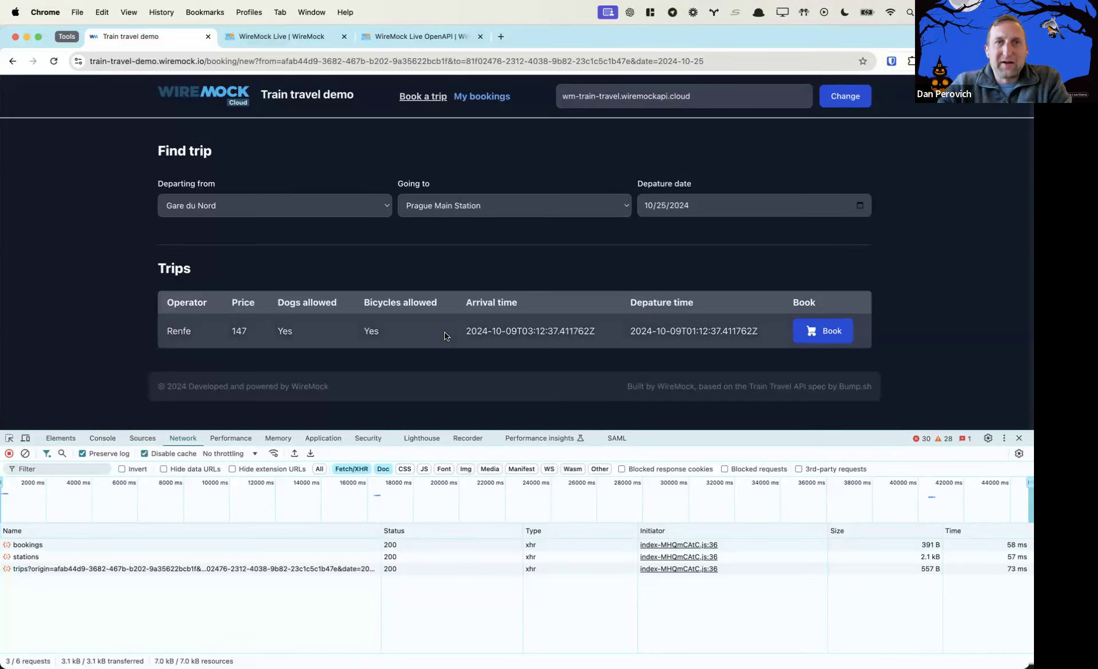
Book the Renfe trip, entering the passenger's full name and ticking Has bicycle
left_click(834, 334)
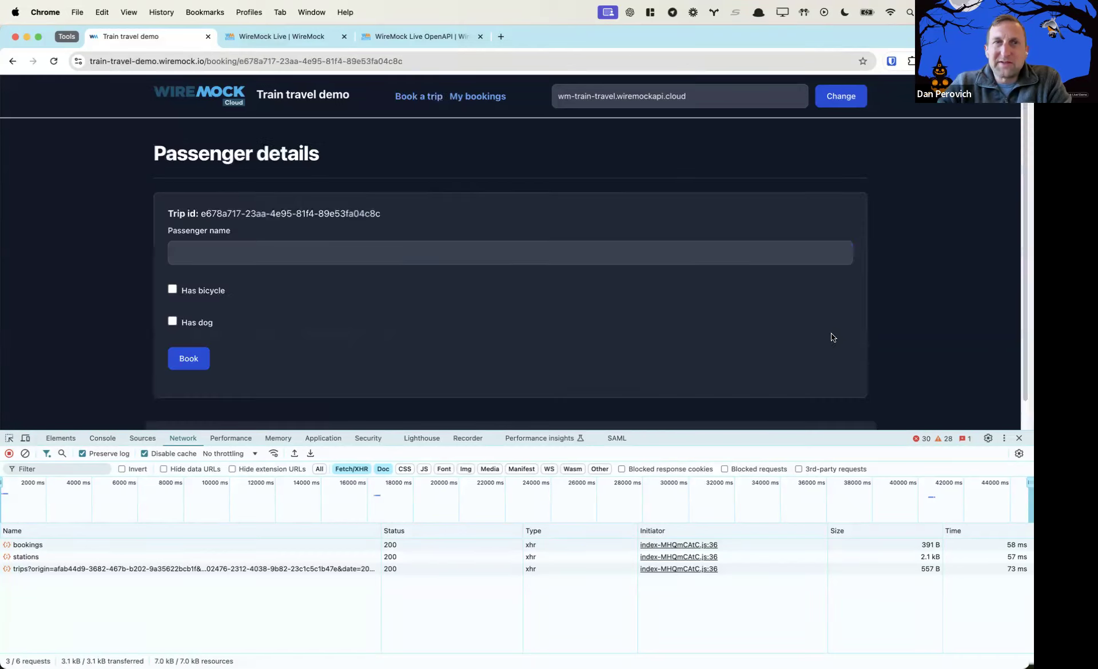
left_click(462, 255)
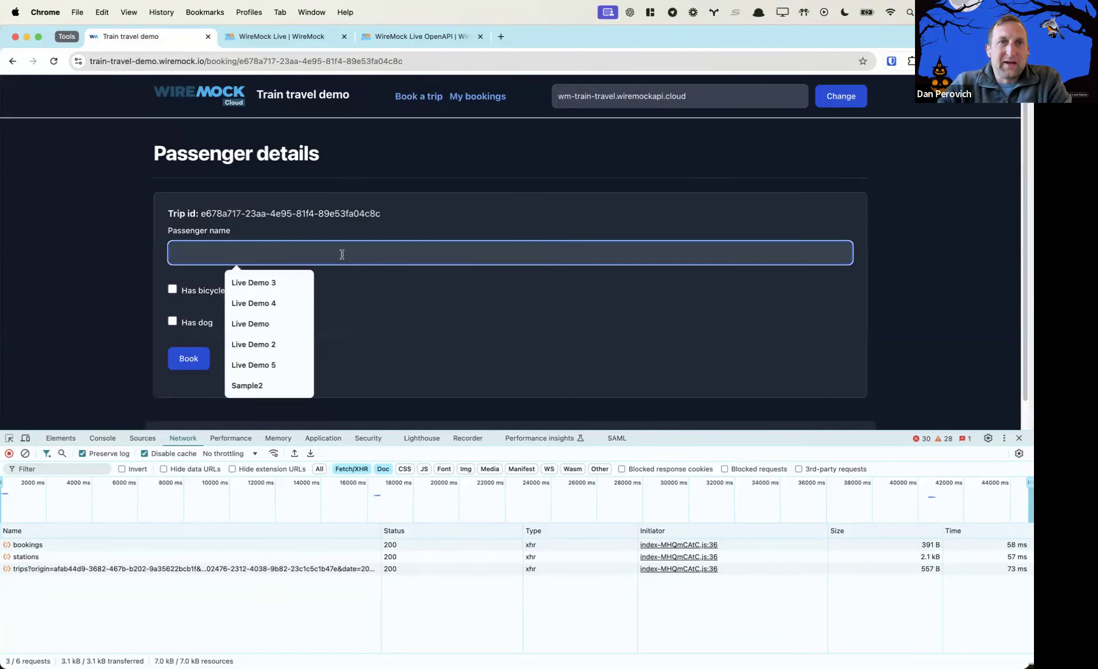
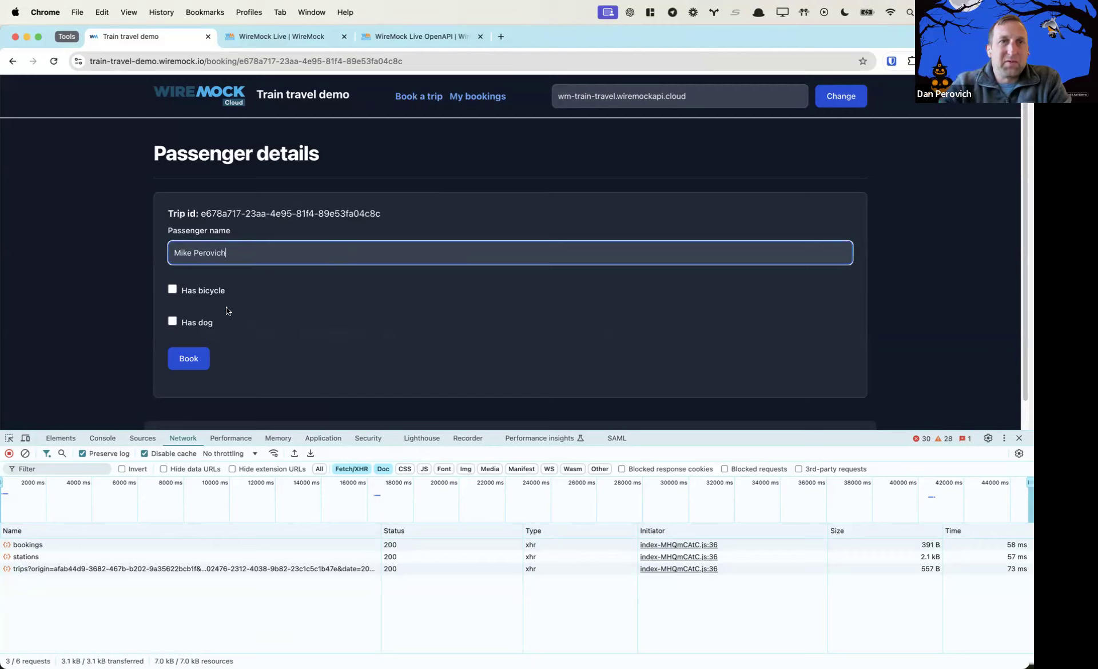
left_click(172, 290)
left_click(190, 357)
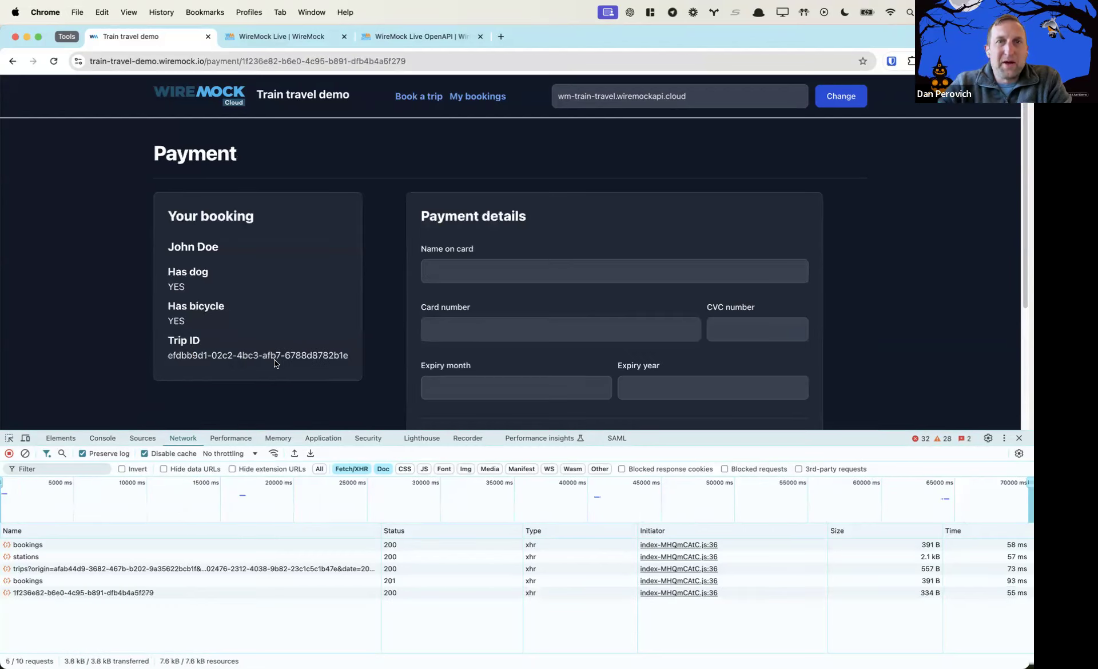
Fill in the cardholder name, card number, CVC and expiry year 29
left_click(461, 271)
type("d")
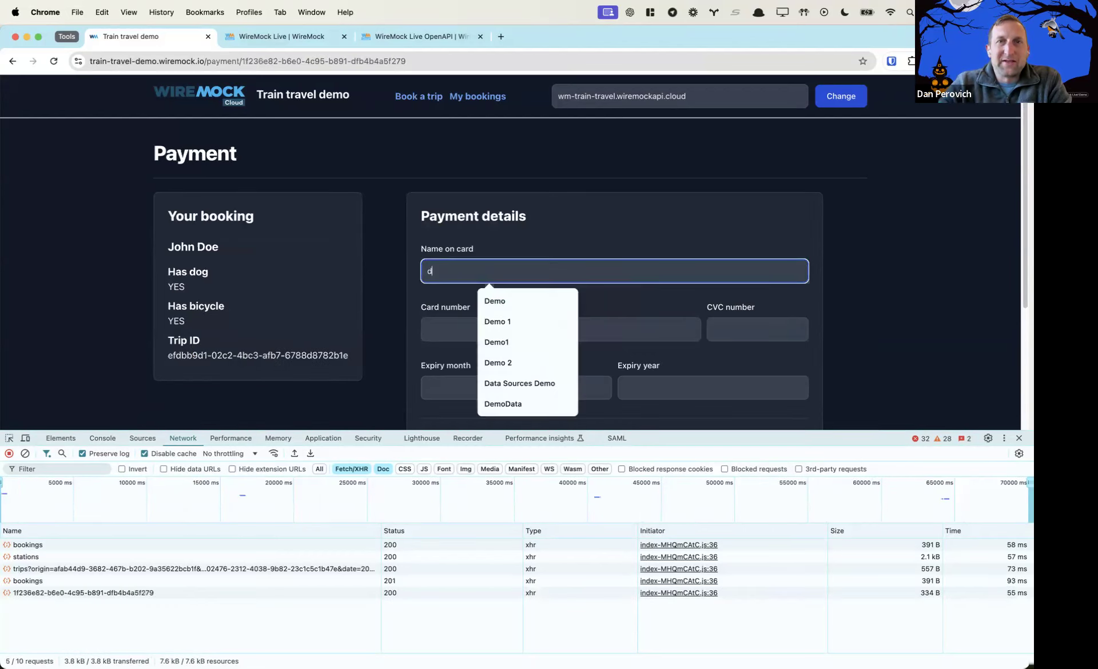
key("BackSpace")
type("Dan")
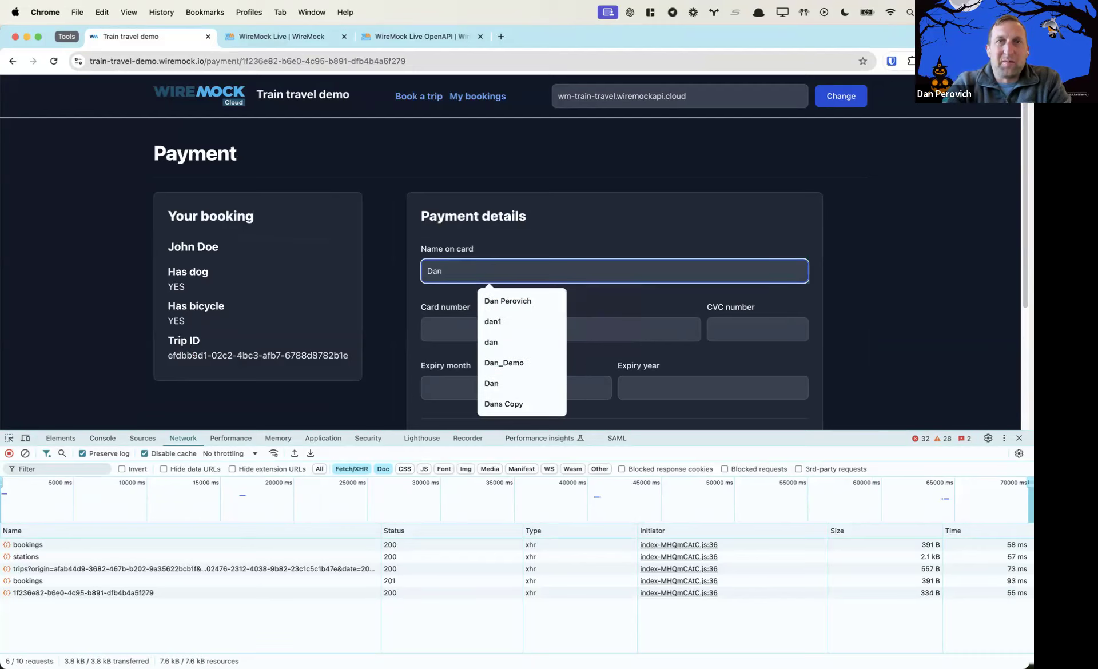
left_click(486, 302)
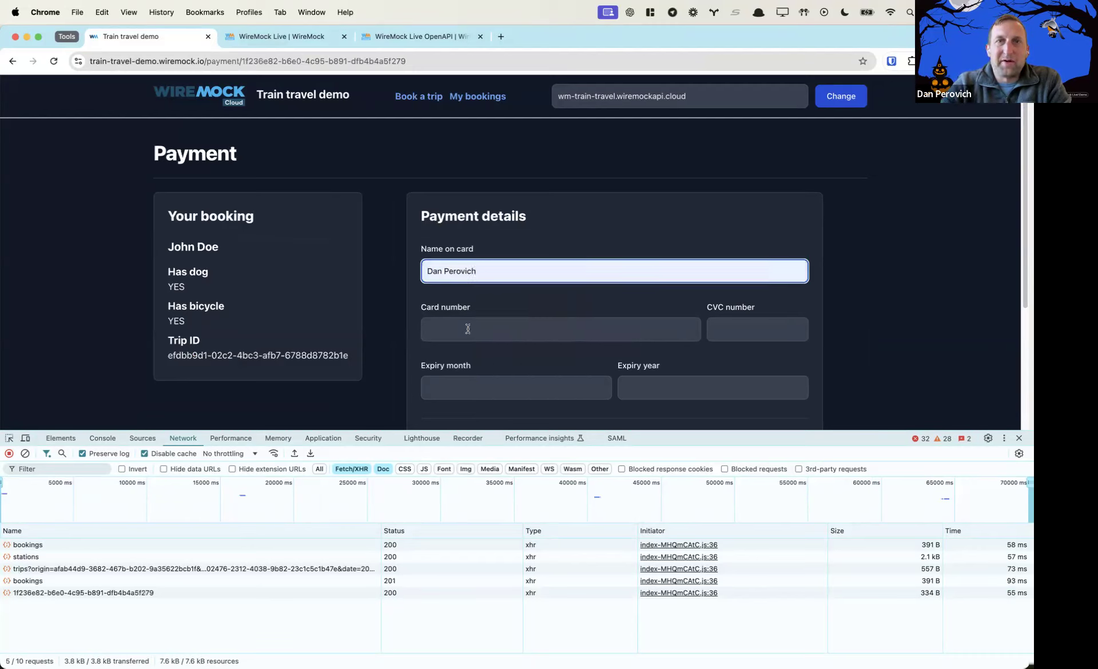
left_click(468, 329)
type("1234123412341234")
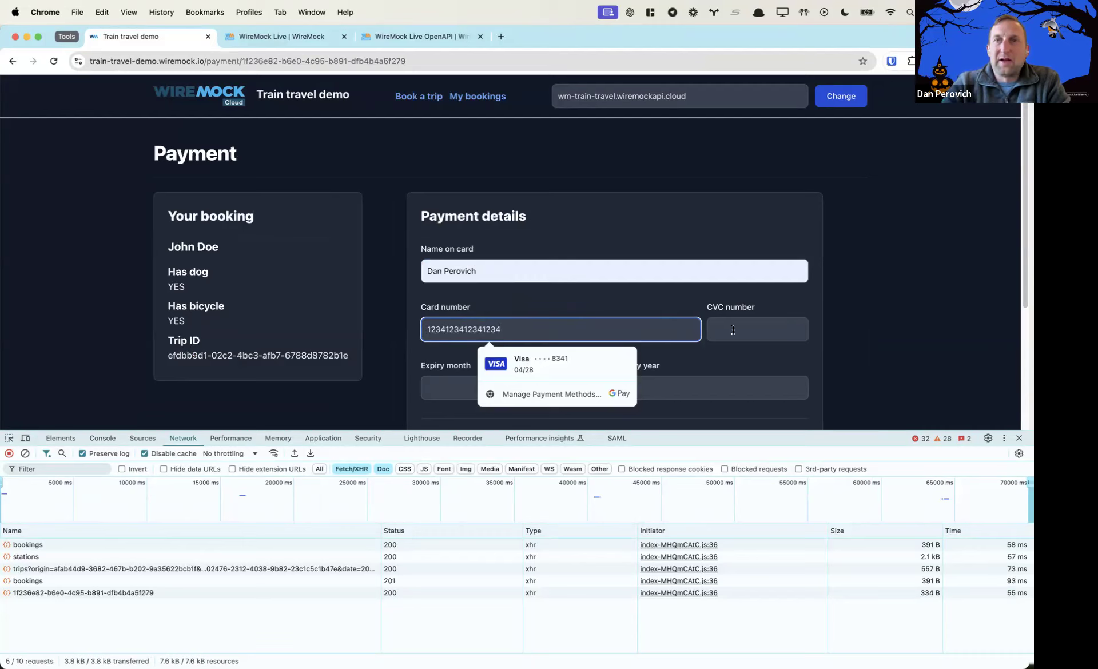
left_click(733, 330)
type("123")
left_click(545, 390)
type("12")
left_click(633, 383)
type("29")
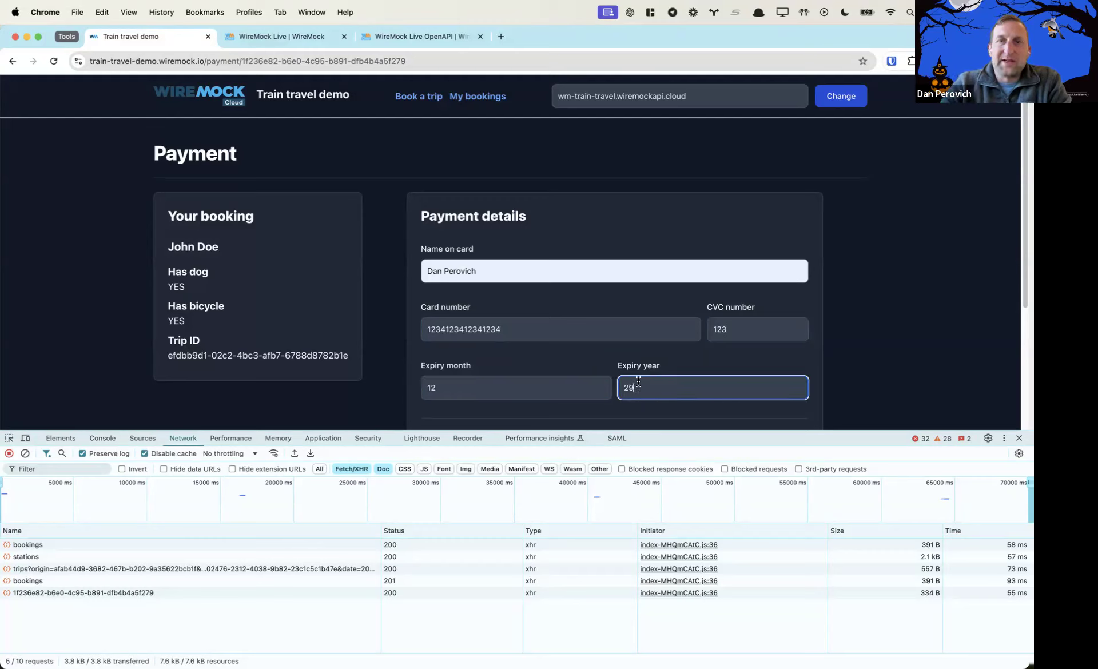
Set the billing country to USA and submit the payment
scroll(869, 367, "down", 3)
scroll(869, 367, "down", 3)
left_click(648, 304)
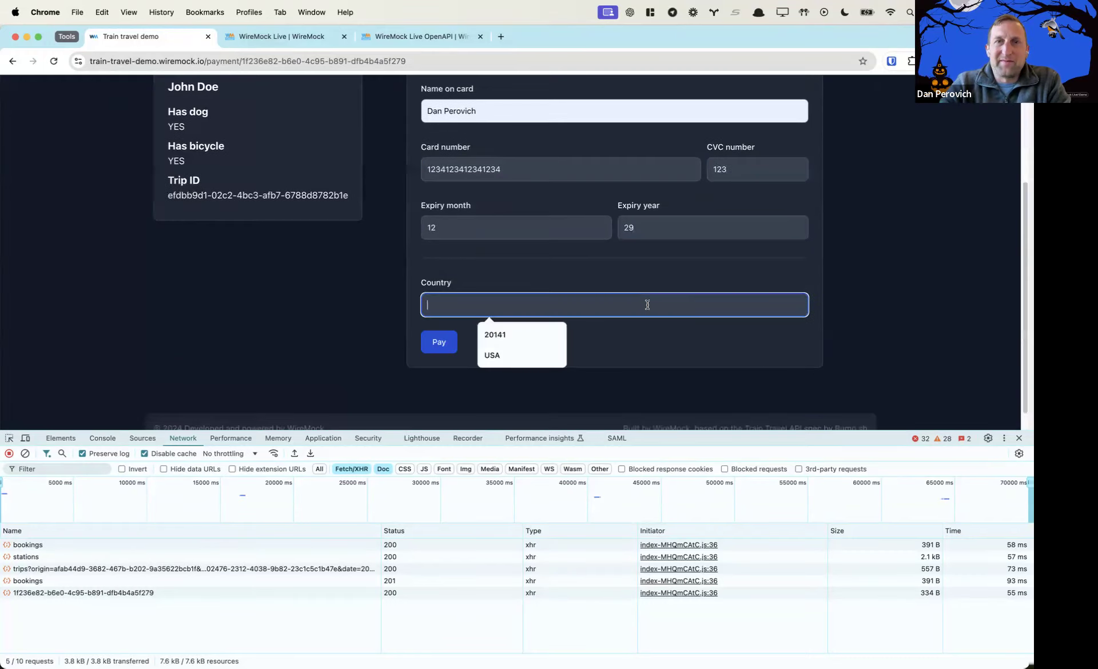
left_click(520, 353)
left_click(441, 342)
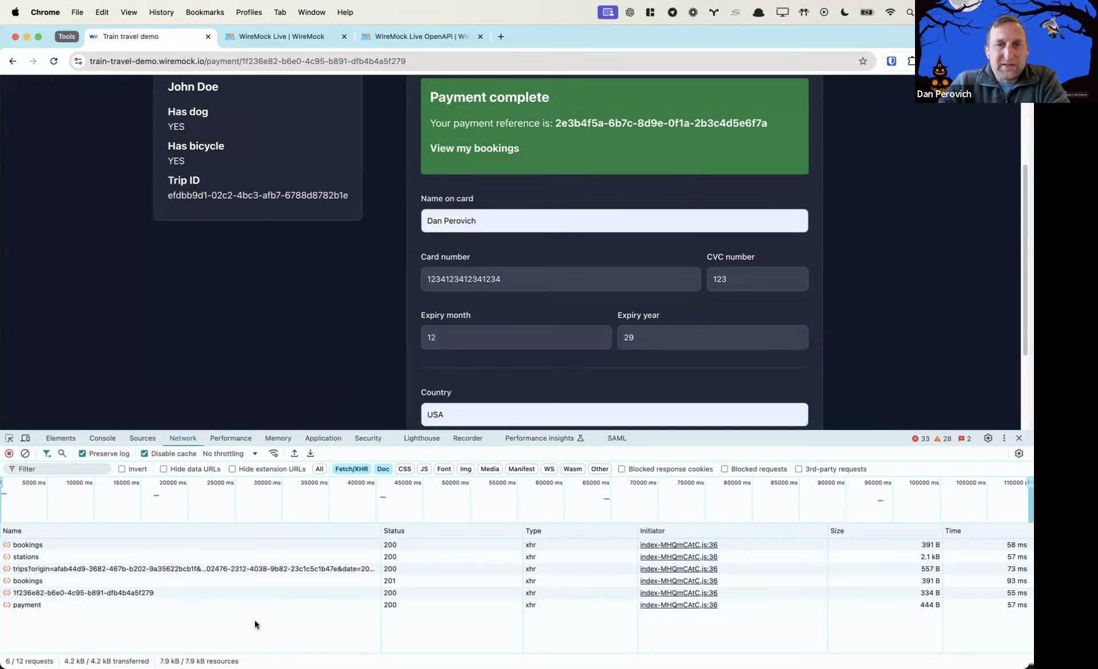
scroll(486, 375, "down", 3)
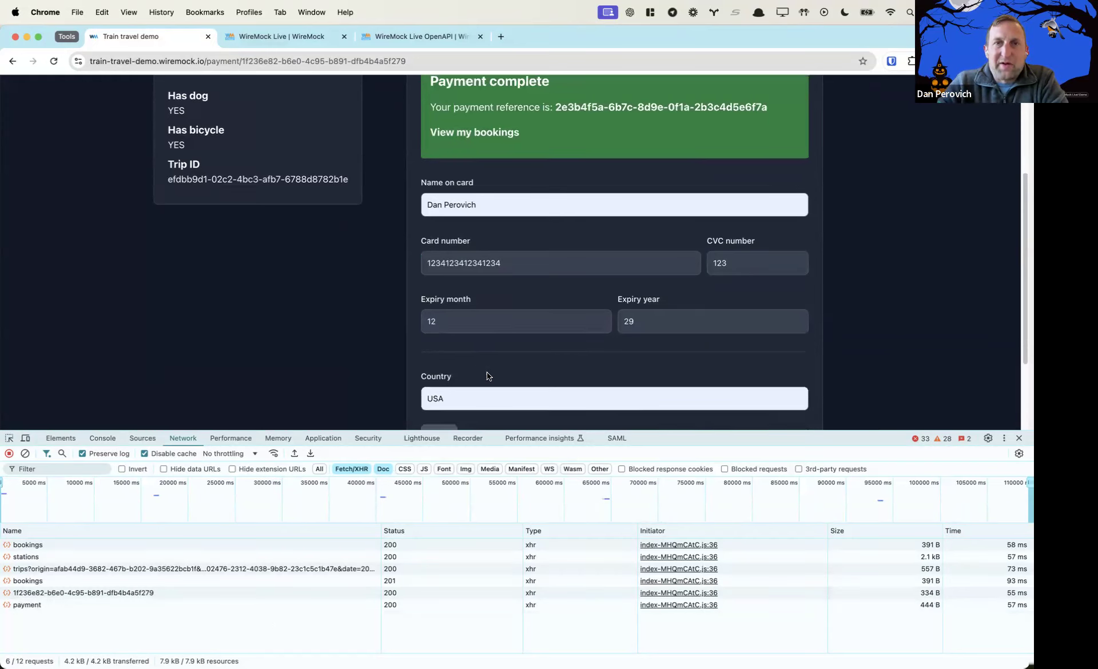
scroll(487, 363, "up", 6)
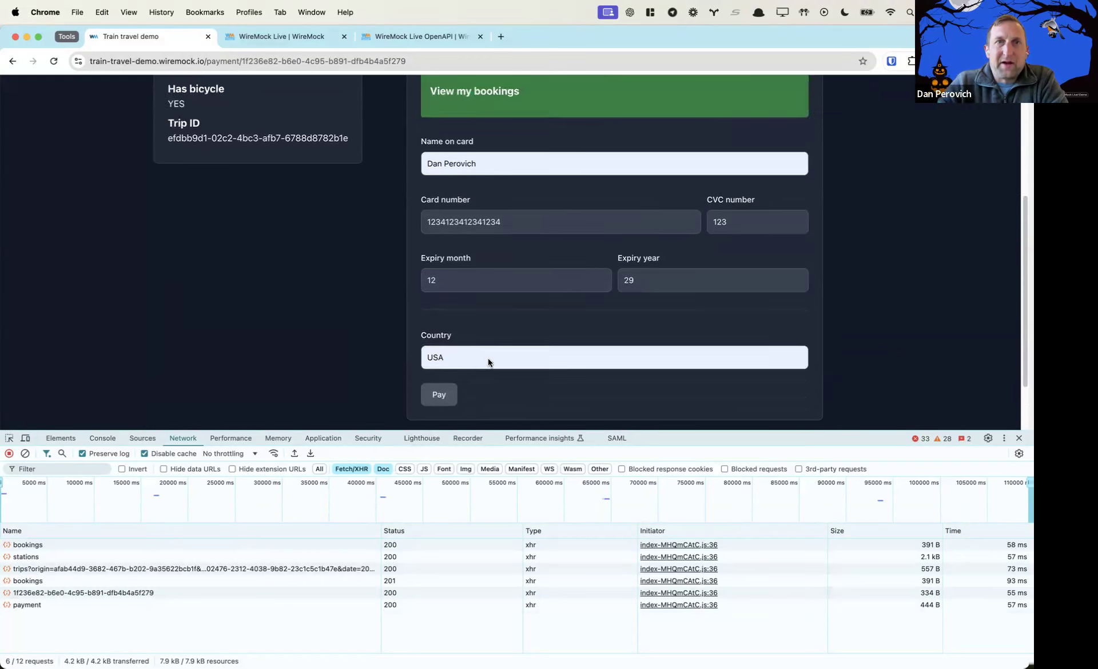
Confirm the new booking is listed, then export traffic as train-travel-demo.wiremock.io.har into the har folder
left_click(479, 97)
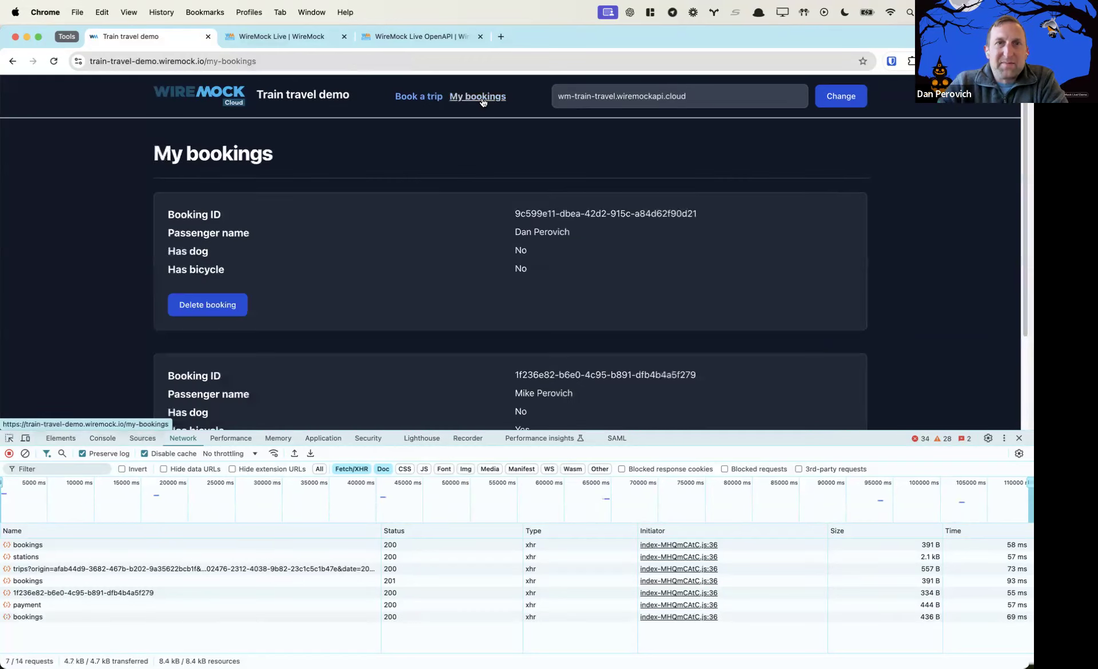
scroll(677, 392, "down", 2)
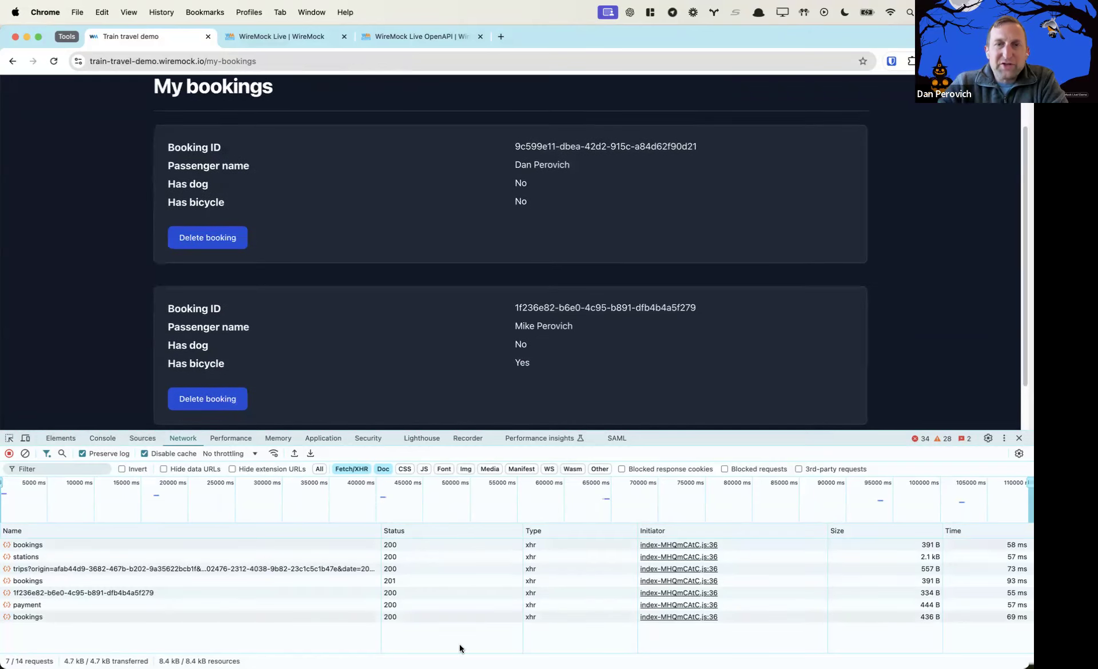
left_click(309, 453)
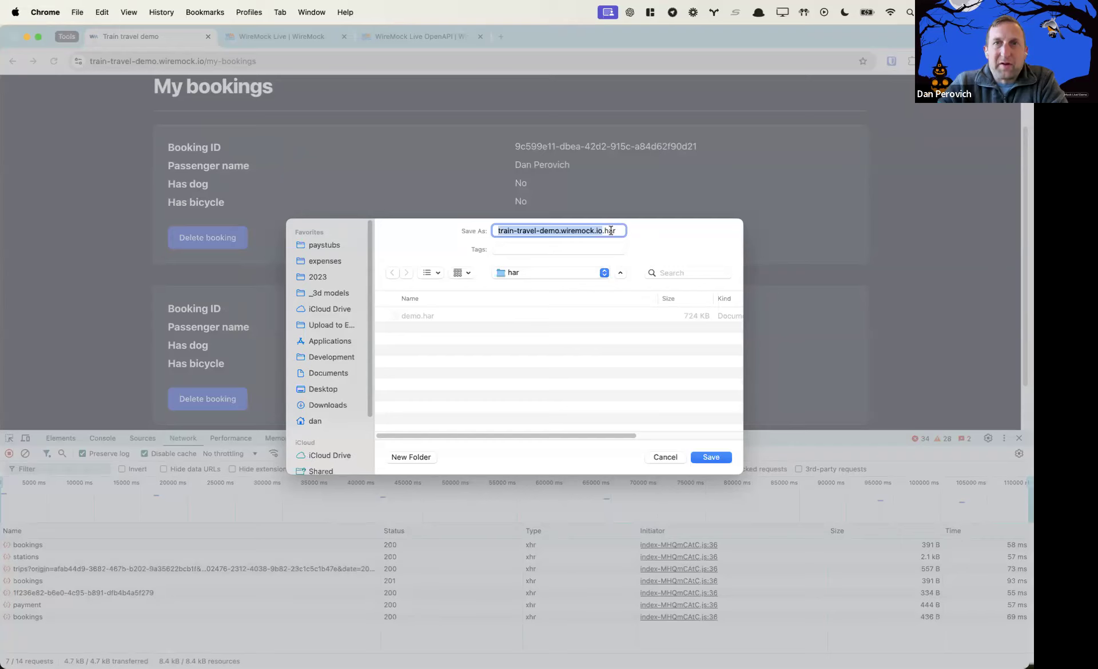
left_click(708, 457)
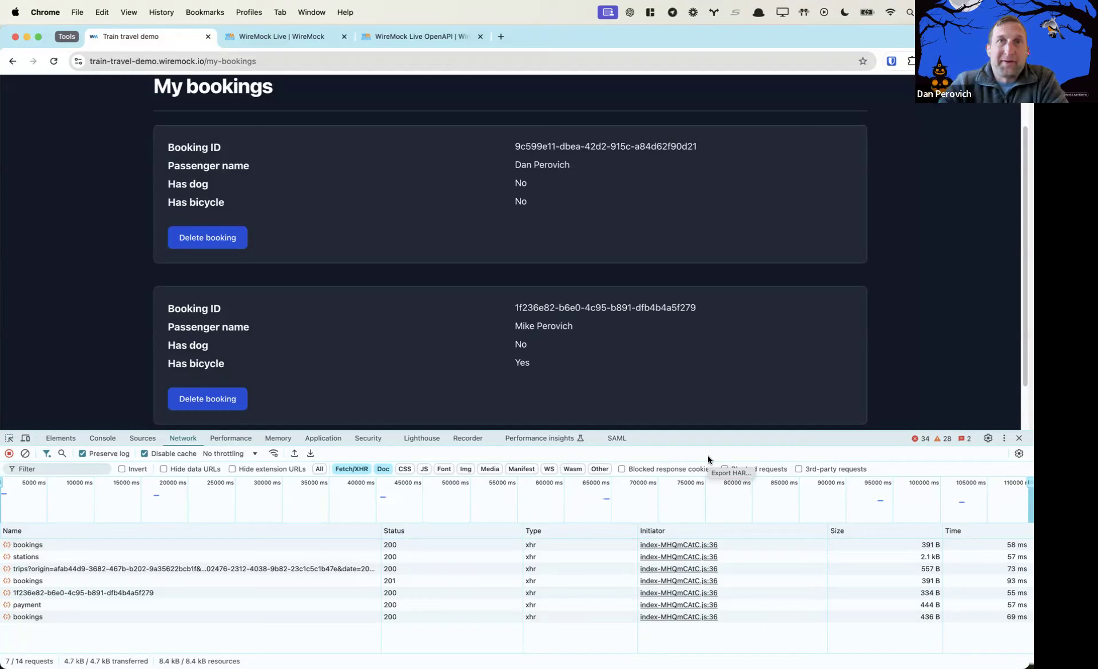
left_click(295, 39)
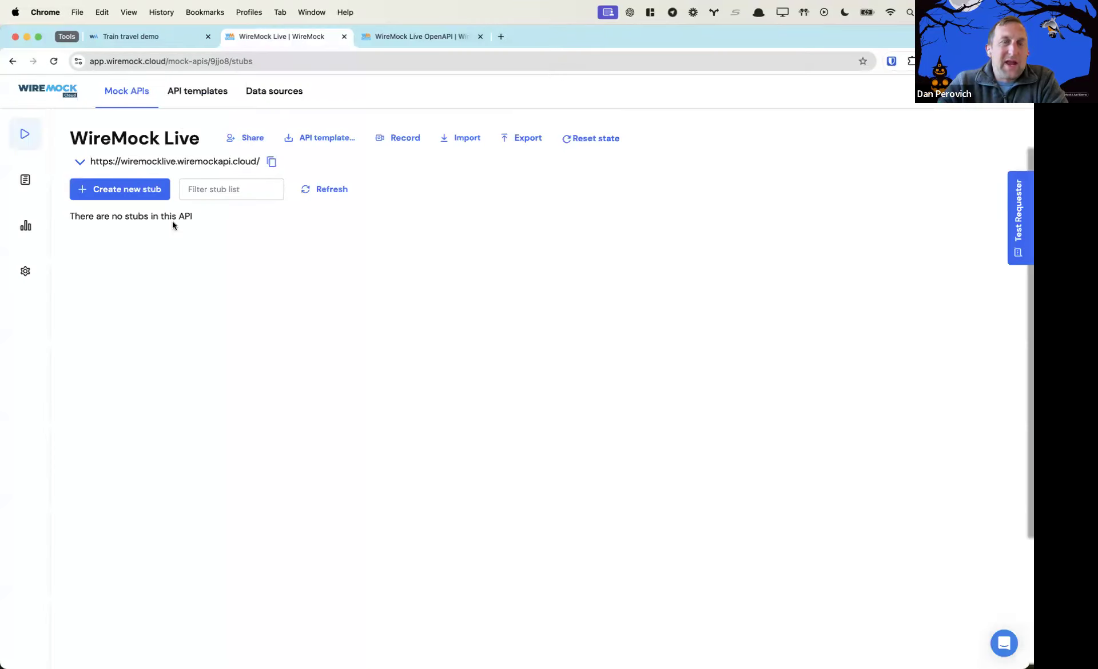
Import train-travel-demo.wiremock.io.har from Development > har via the Stub Importer's File option
mouse_move(26, 353)
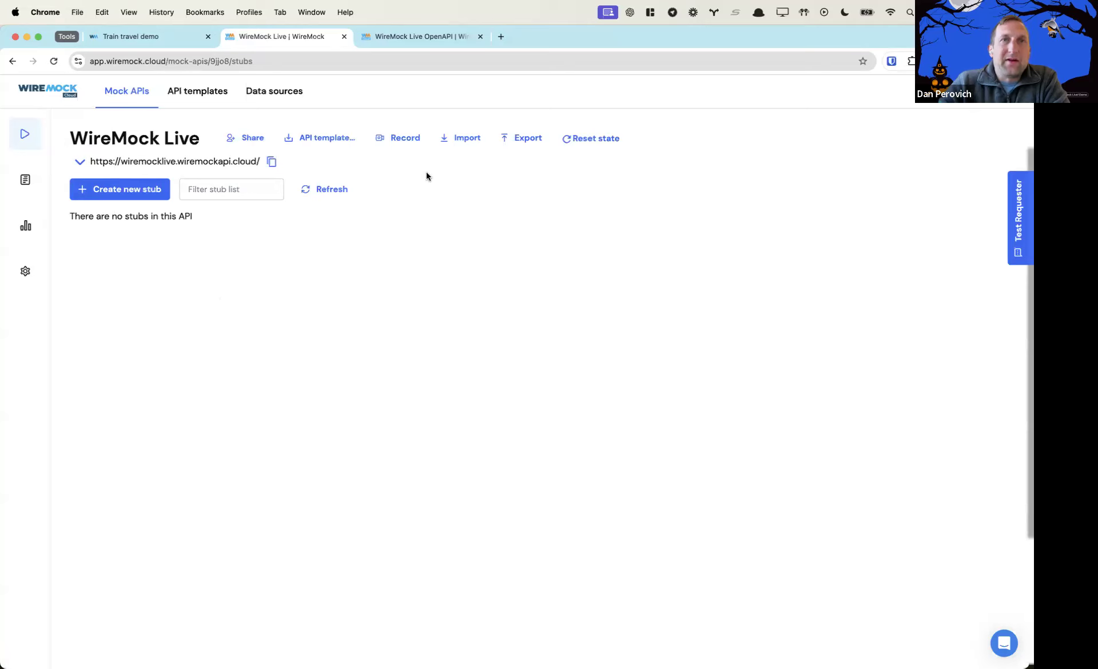
left_click(460, 138)
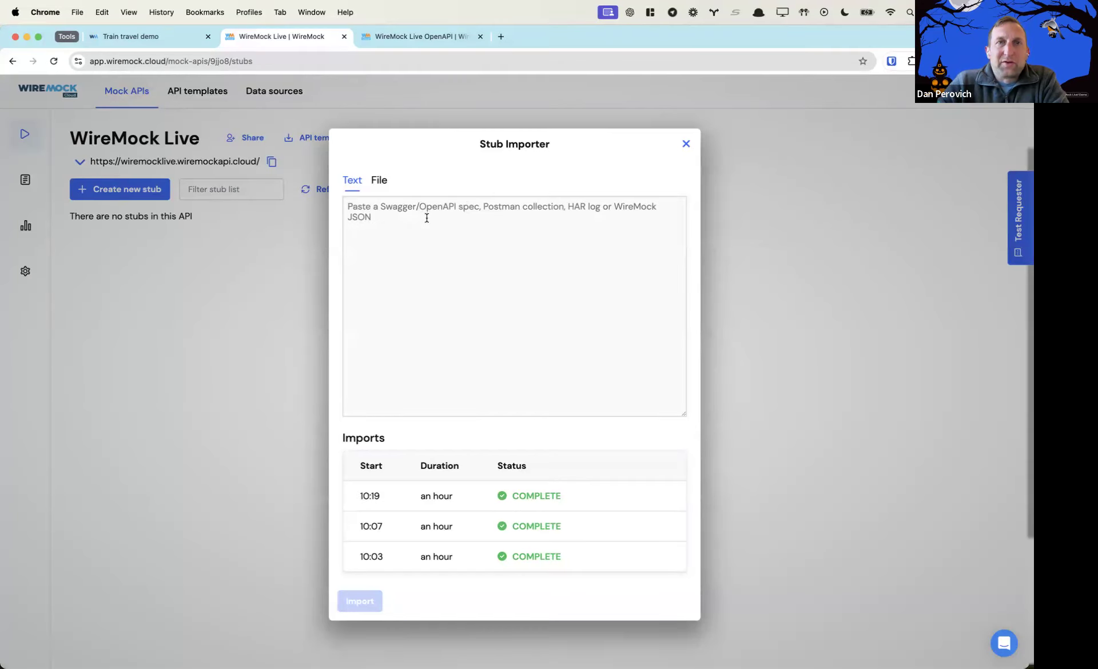
left_click(378, 218)
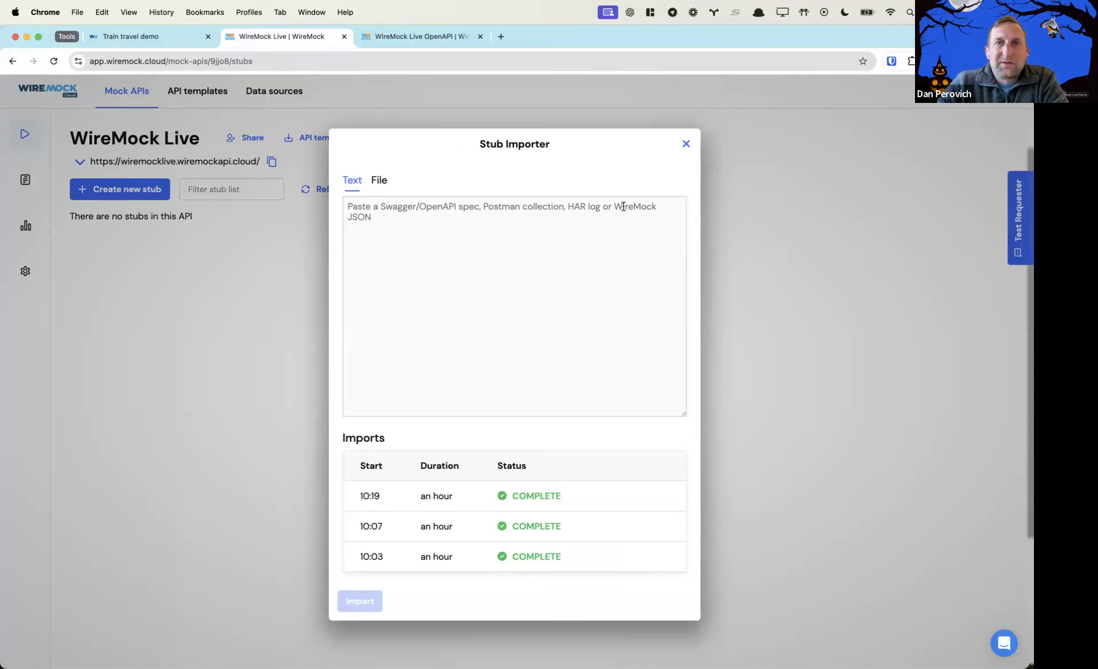
left_click(386, 186)
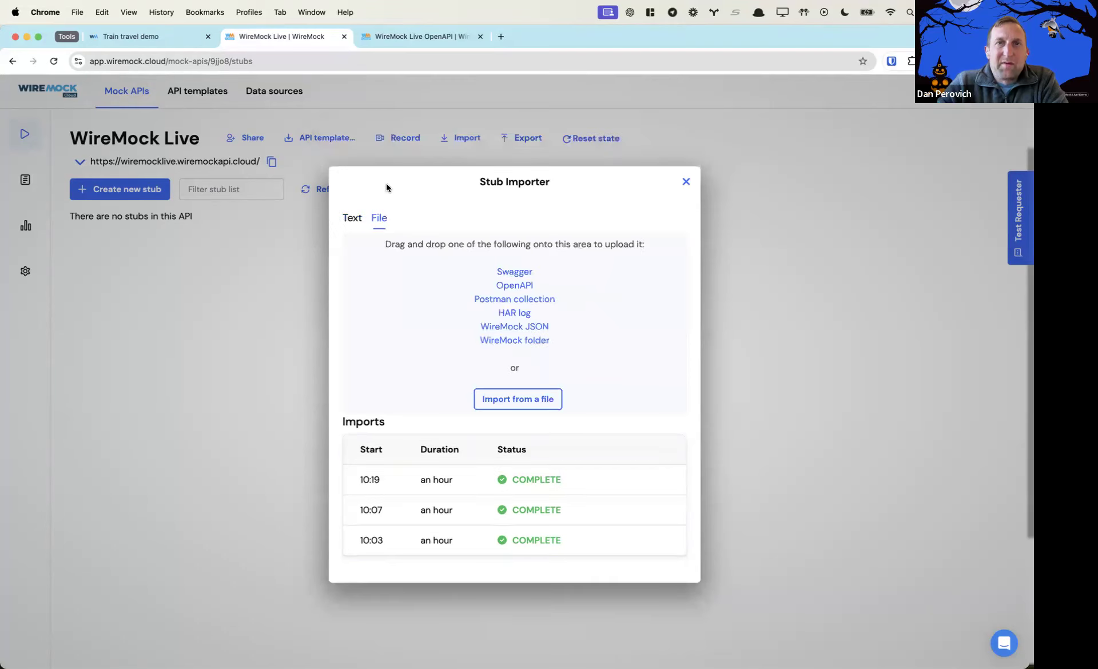
left_click(537, 398)
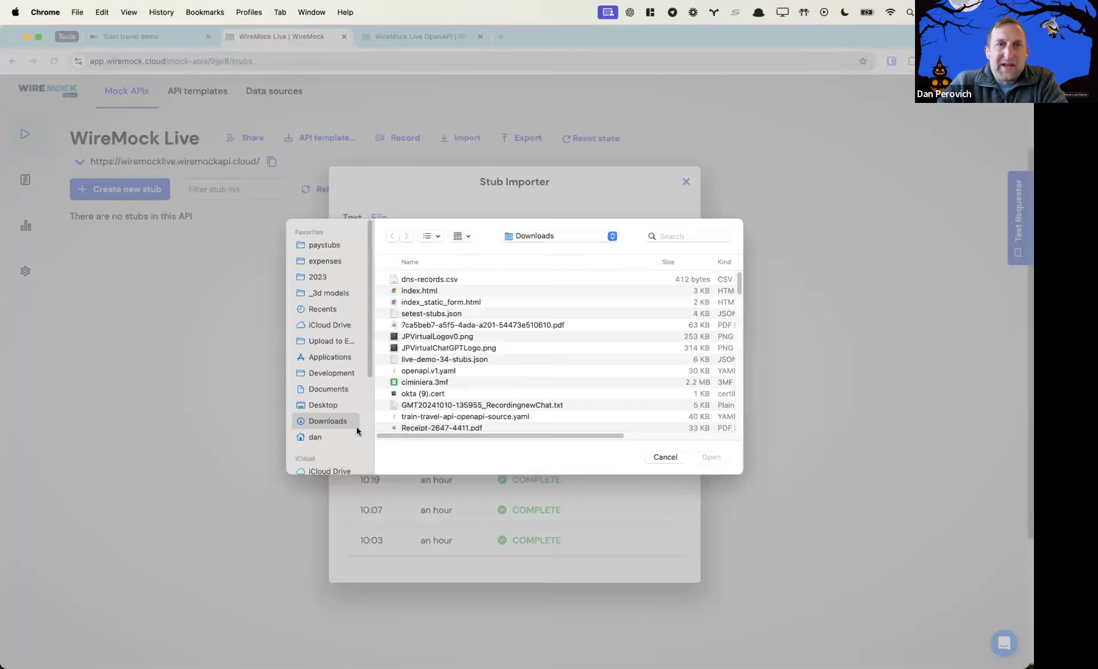
left_click(329, 374)
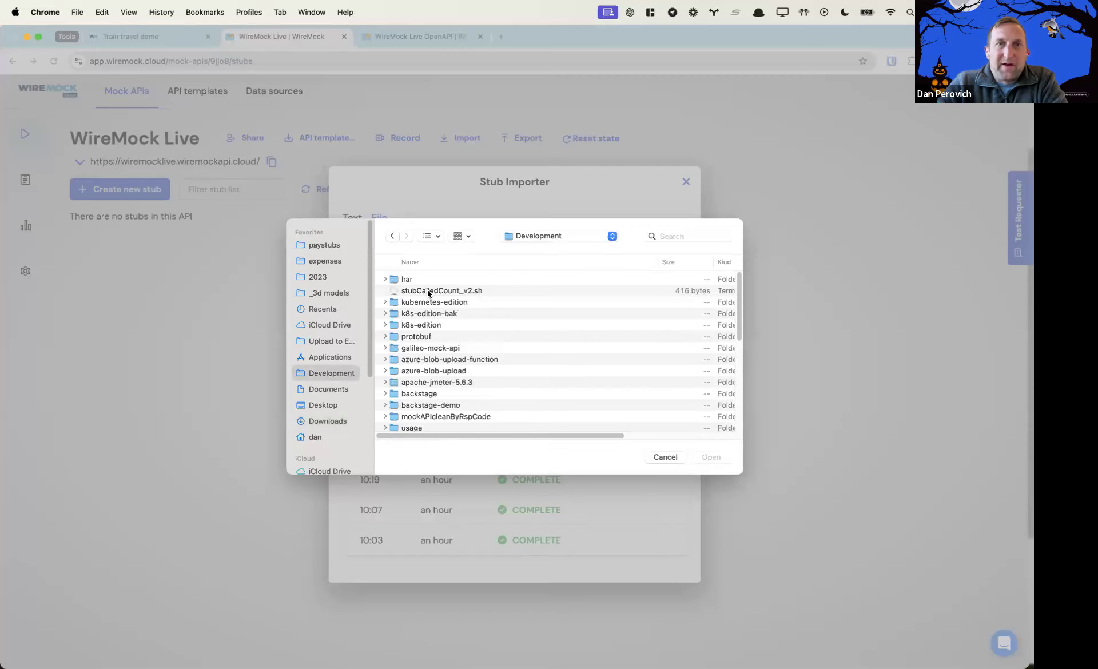
double_click(401, 279)
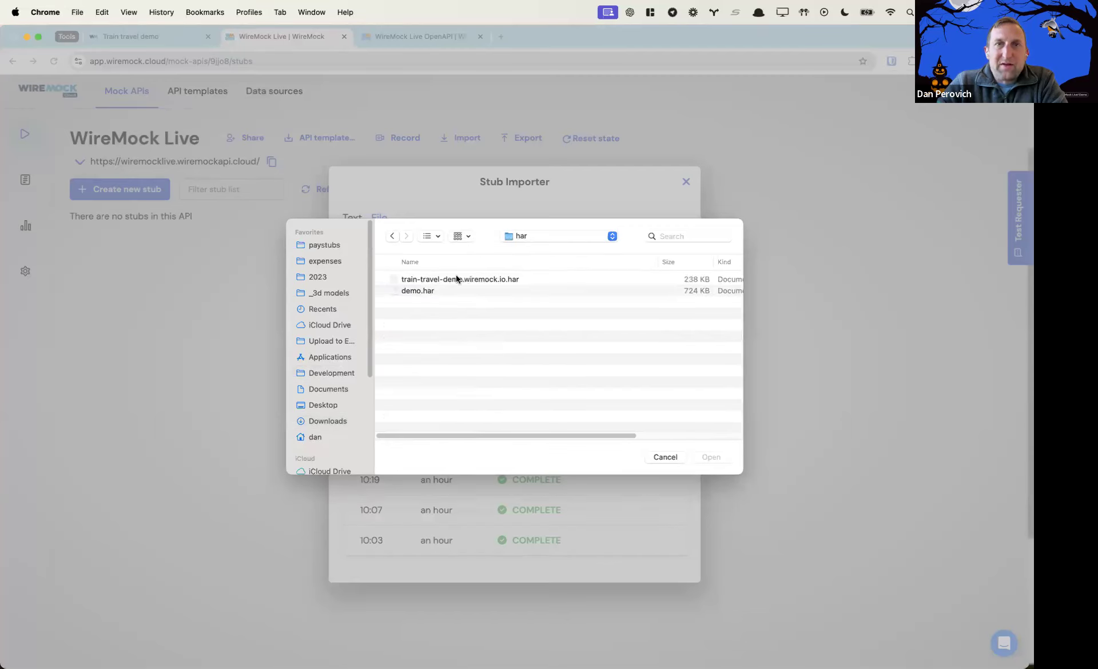
left_click(456, 280)
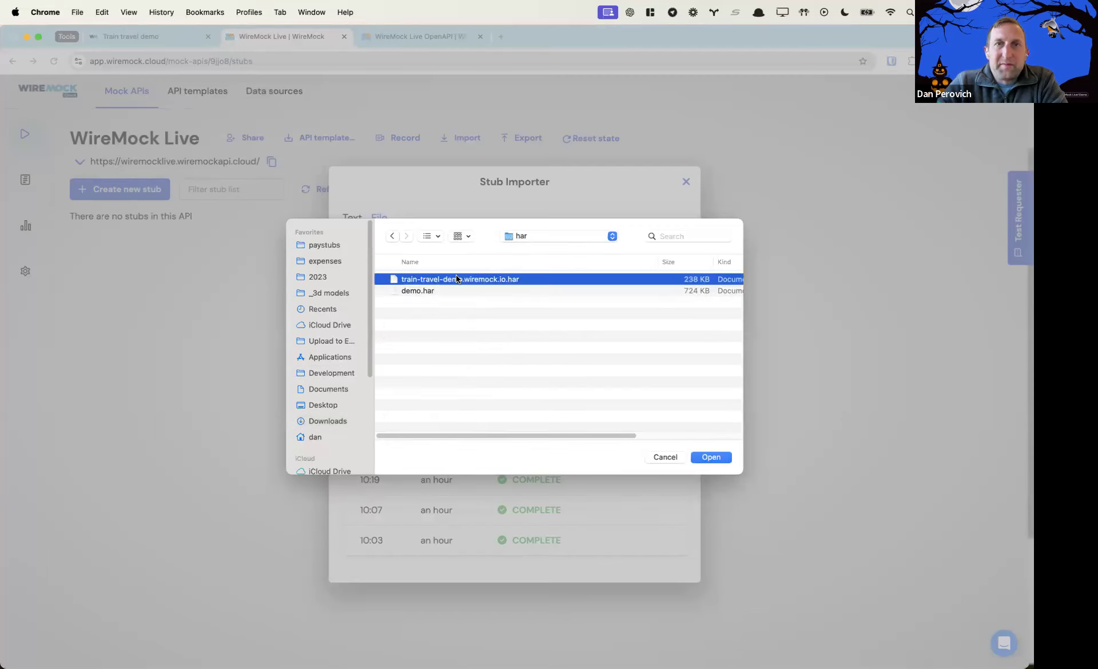
left_click(711, 457)
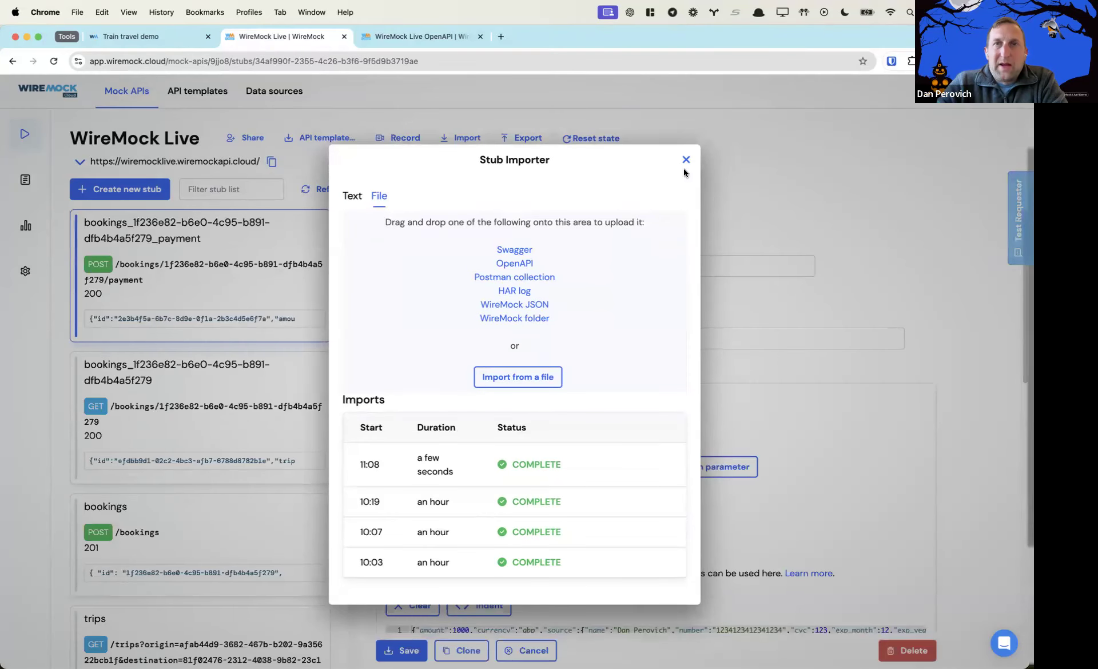
Close the importer and inspect the GET /bookings and GET /stations stubs' JSON responses
left_click(686, 161)
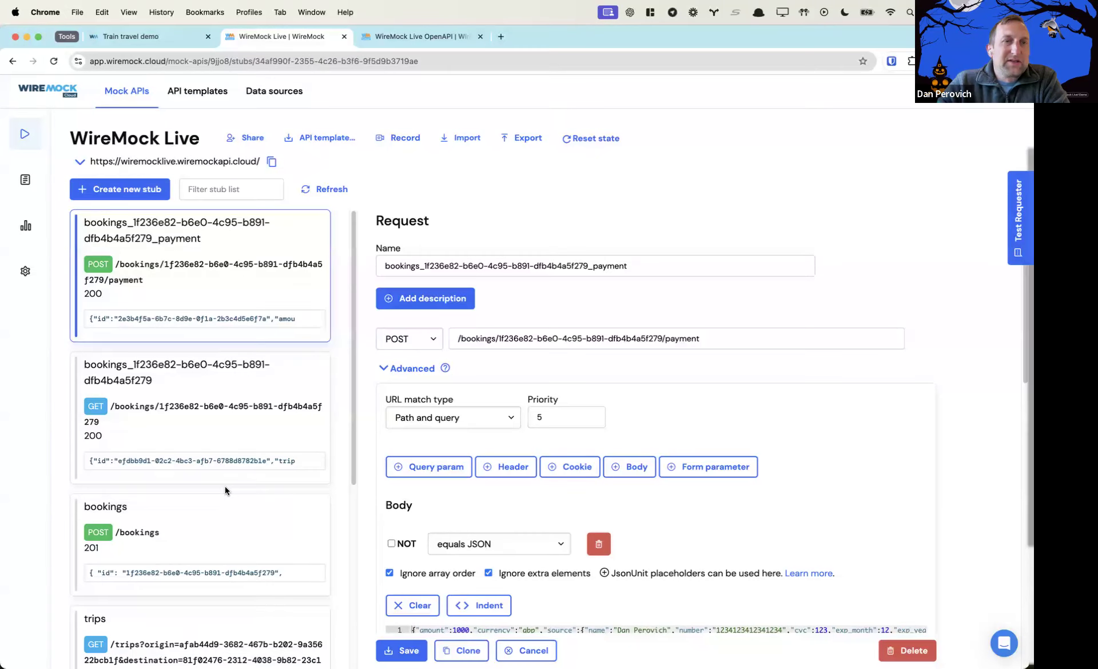
scroll(226, 487, "down", 5)
left_click(220, 581)
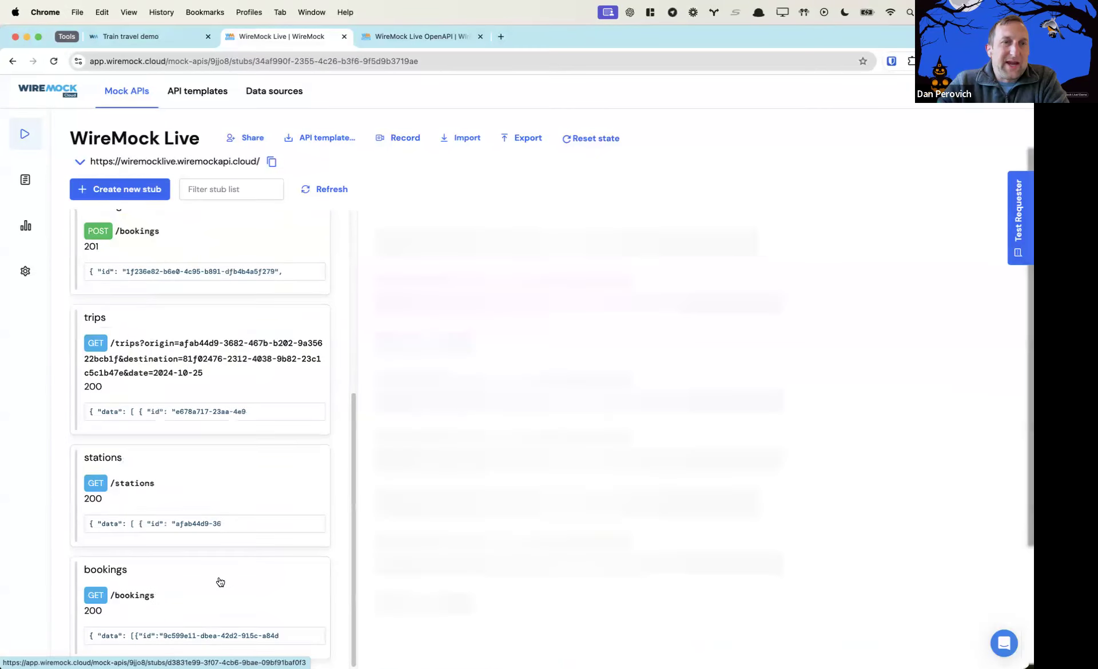
scroll(548, 474, "down", 5)
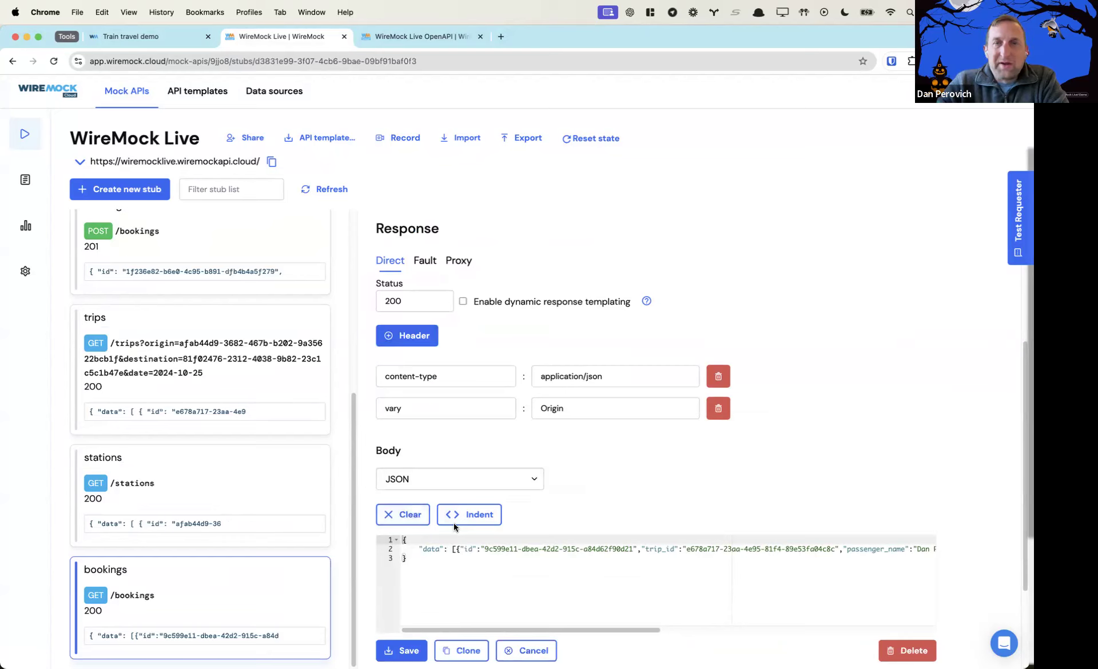
left_click(247, 485)
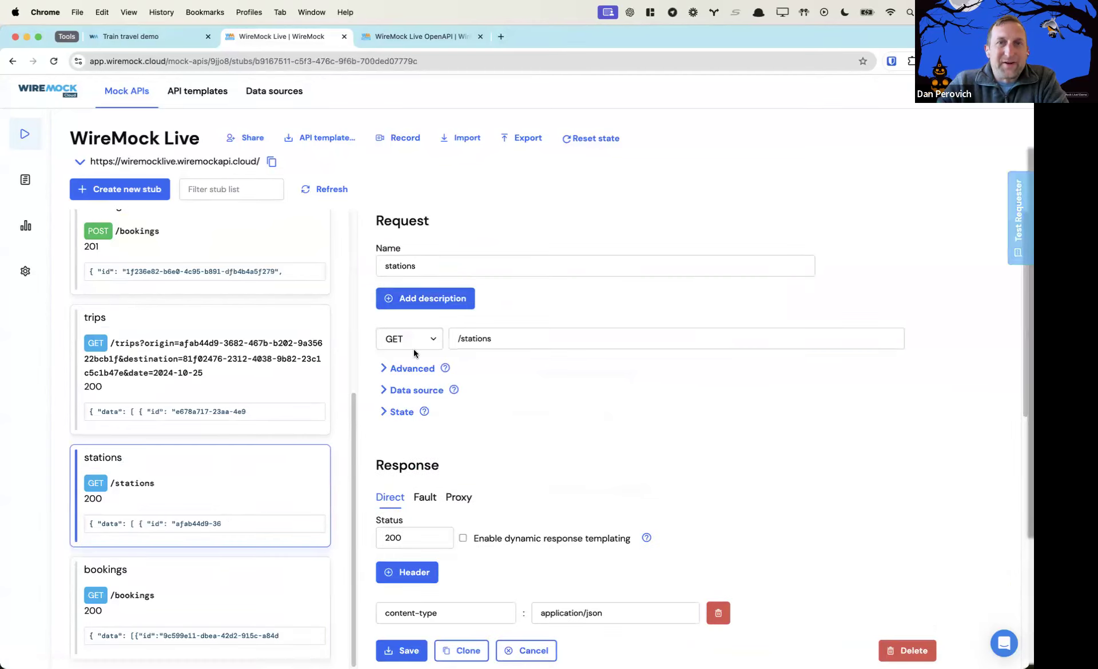
scroll(578, 467, "down", 3)
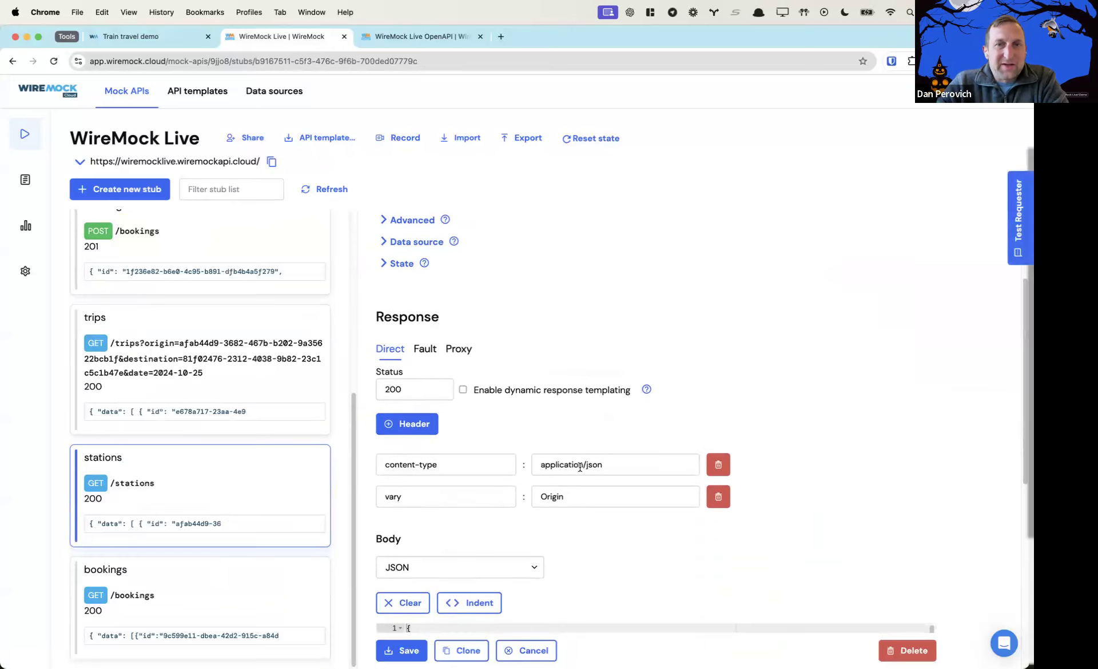
scroll(580, 467, "down", 2)
scroll(508, 534, "down", 4)
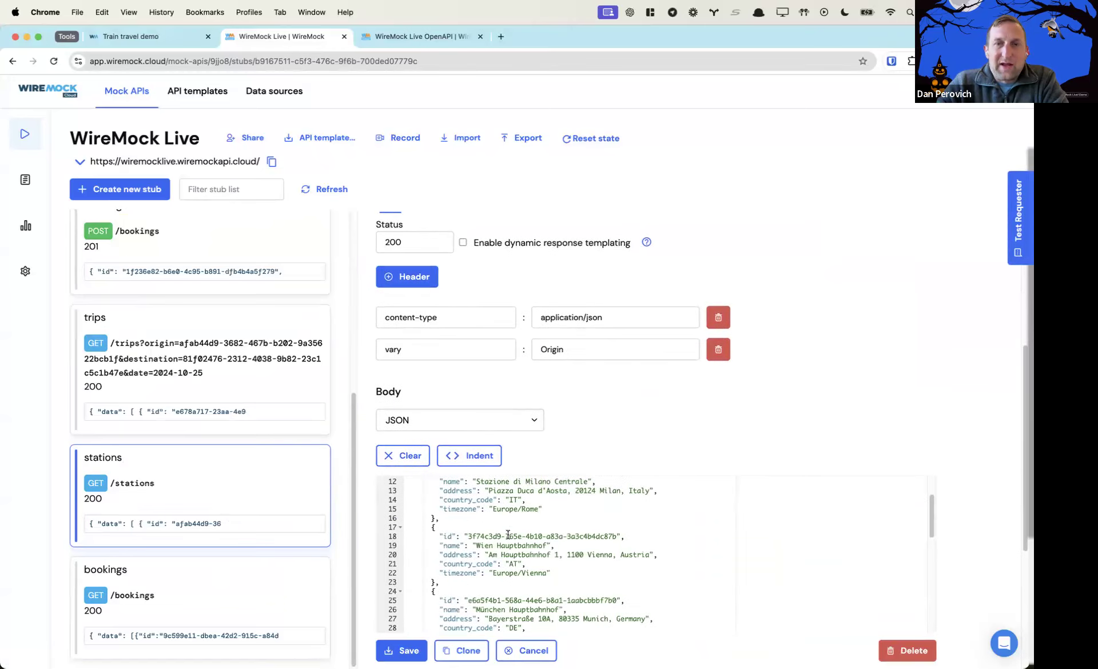
scroll(508, 534, "down", 10)
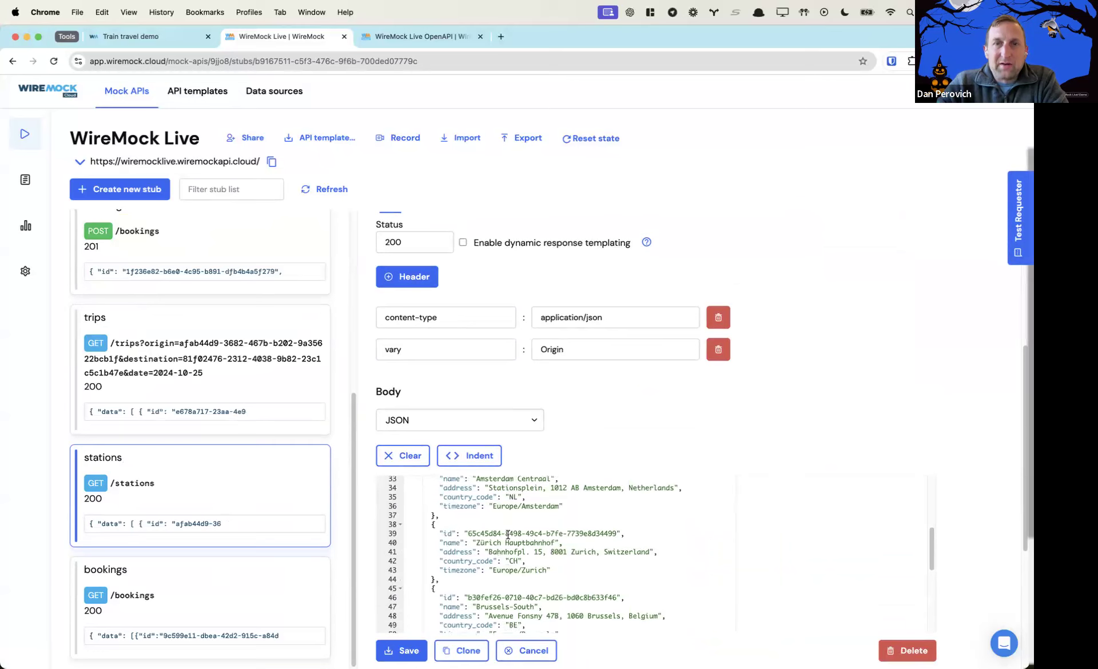
scroll(508, 534, "down", 4)
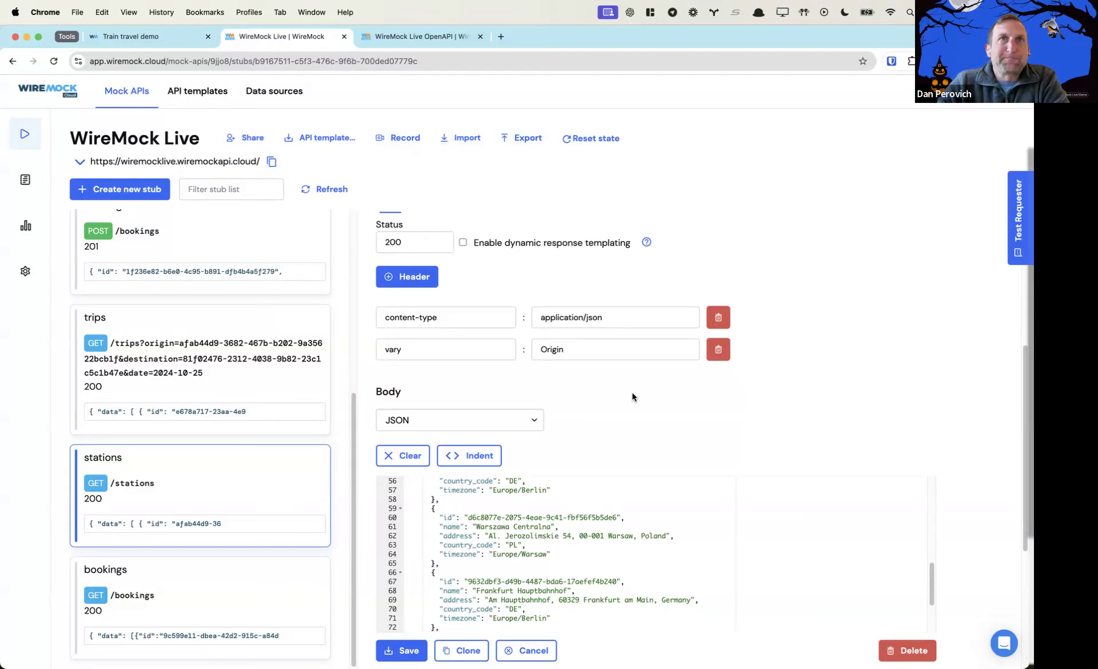
Switch to the WireMock Live OpenAPI tab and highlight the API's title
left_click(366, 41)
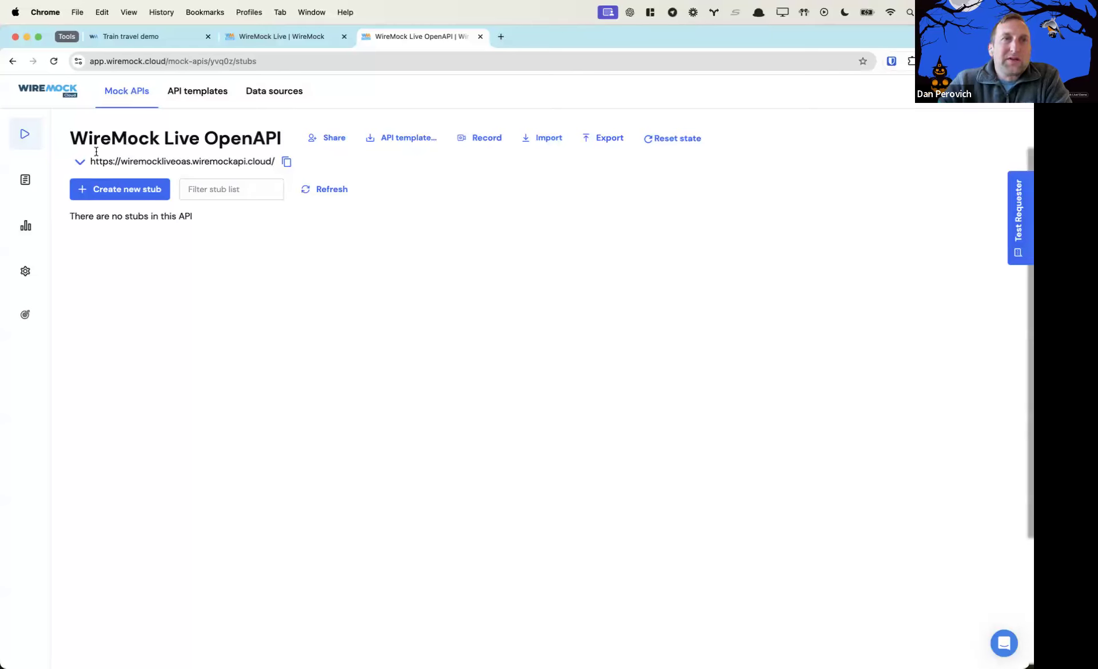
left_click_drag(76, 136, 289, 133)
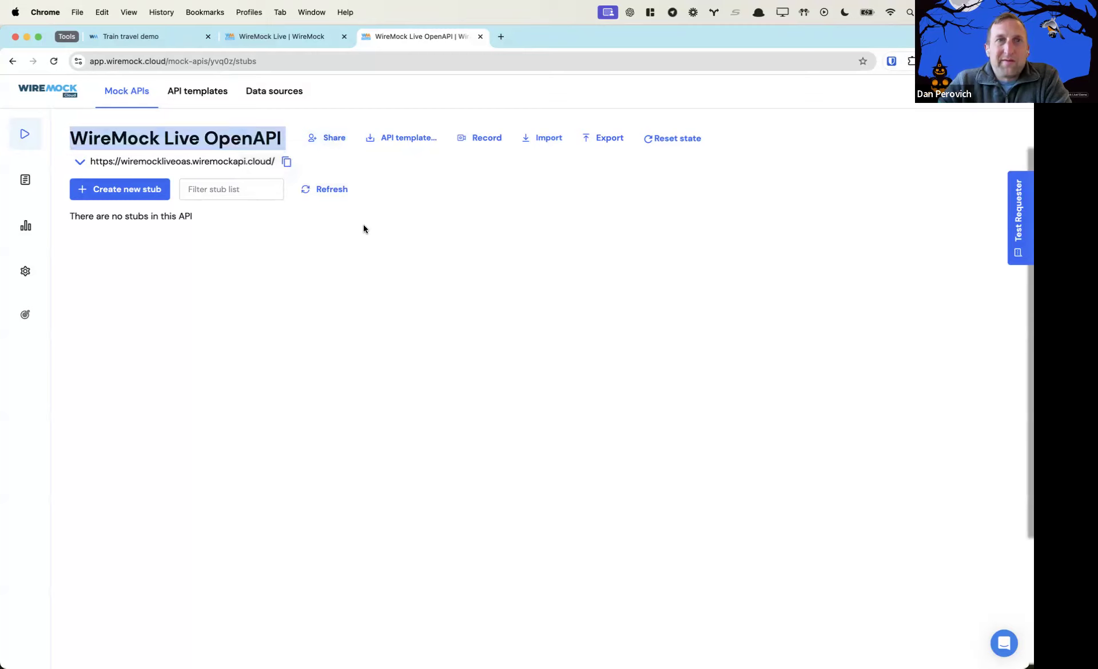
mouse_move(32, 317)
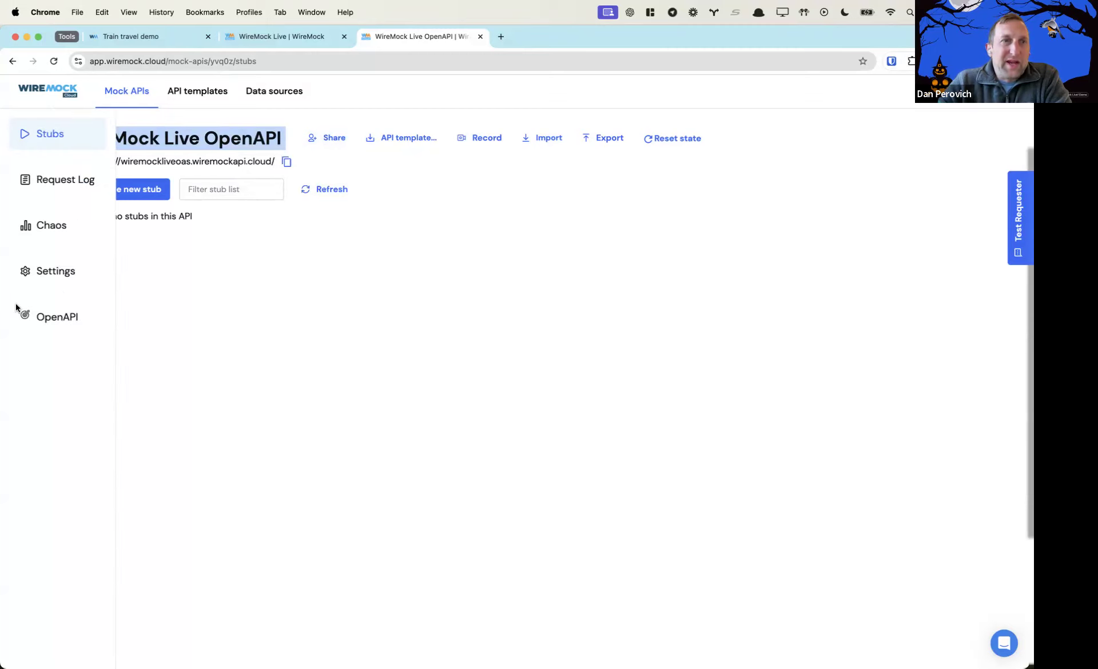
Review the OpenAPI document and validation settings, then open the Stub Recorder from Stubs
left_click(69, 316)
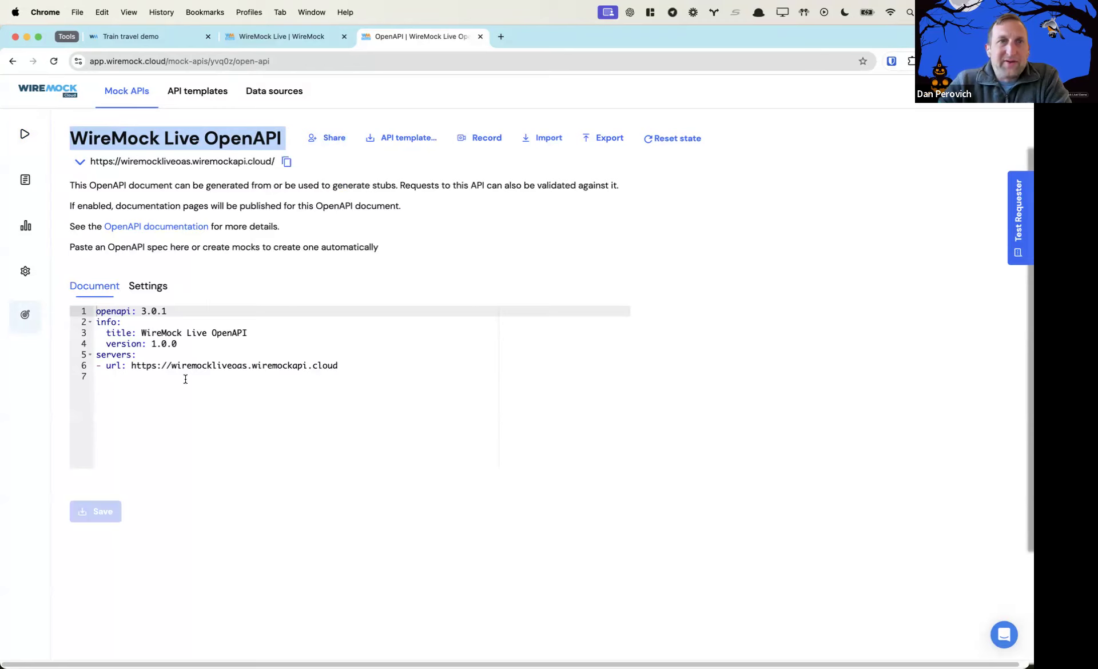
left_click(150, 288)
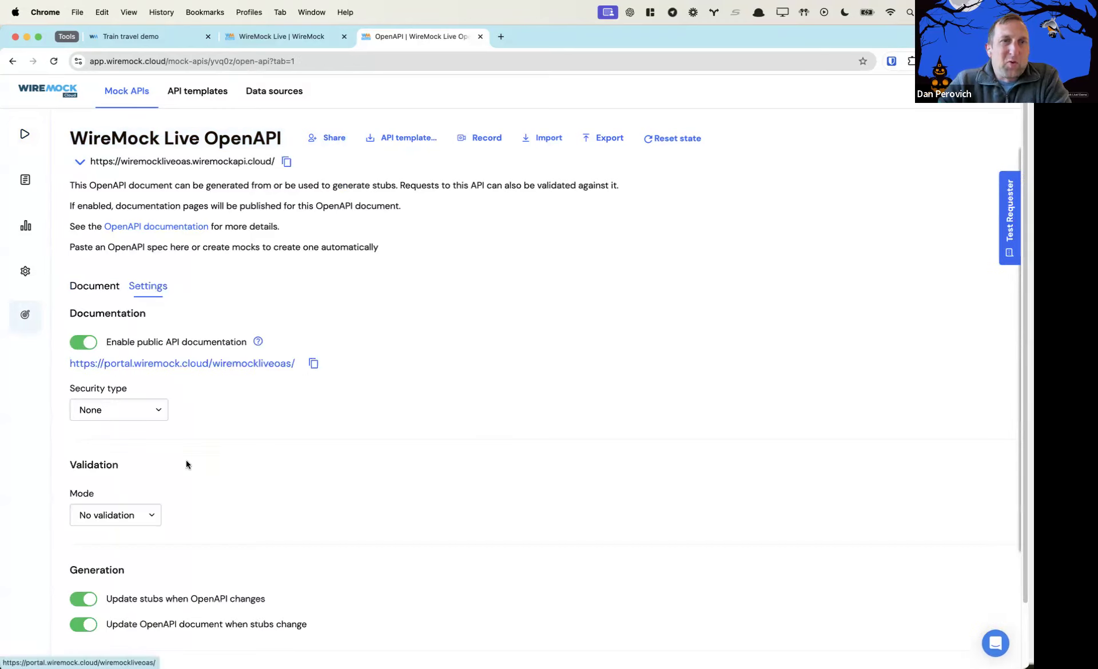
scroll(171, 532, "down", 1)
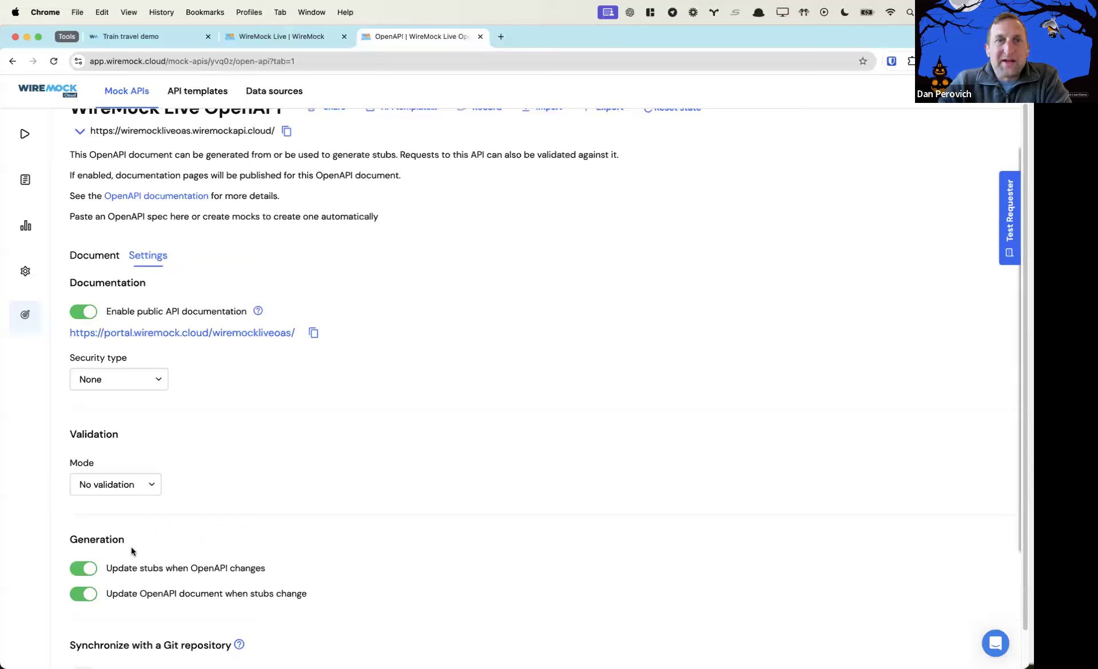
left_click(97, 257)
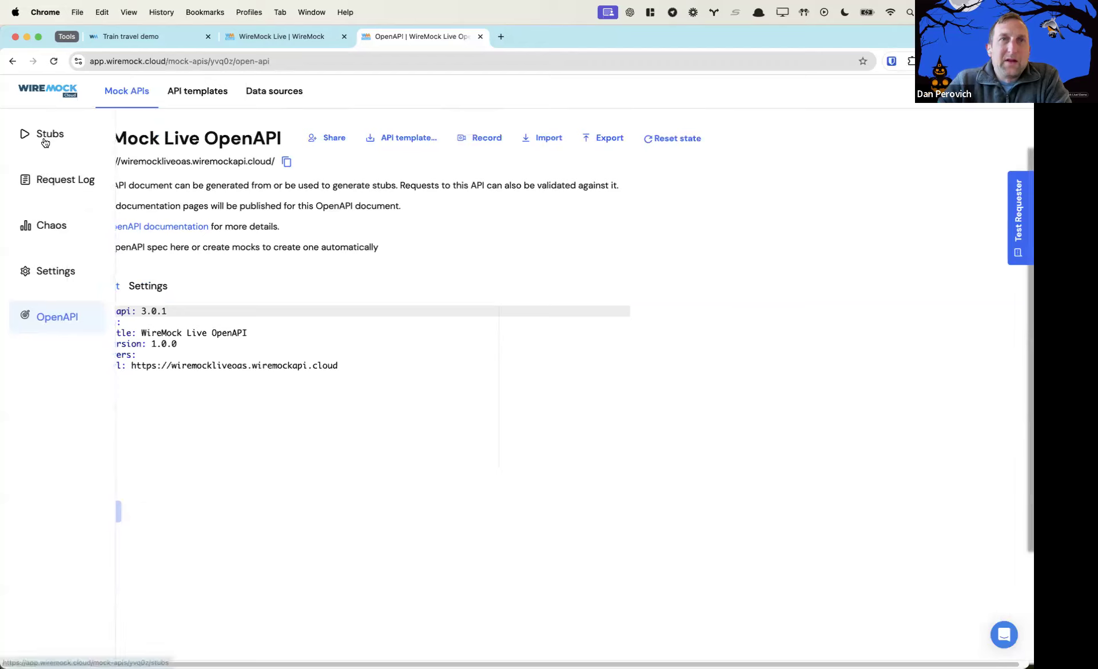
left_click(44, 140)
left_click(492, 140)
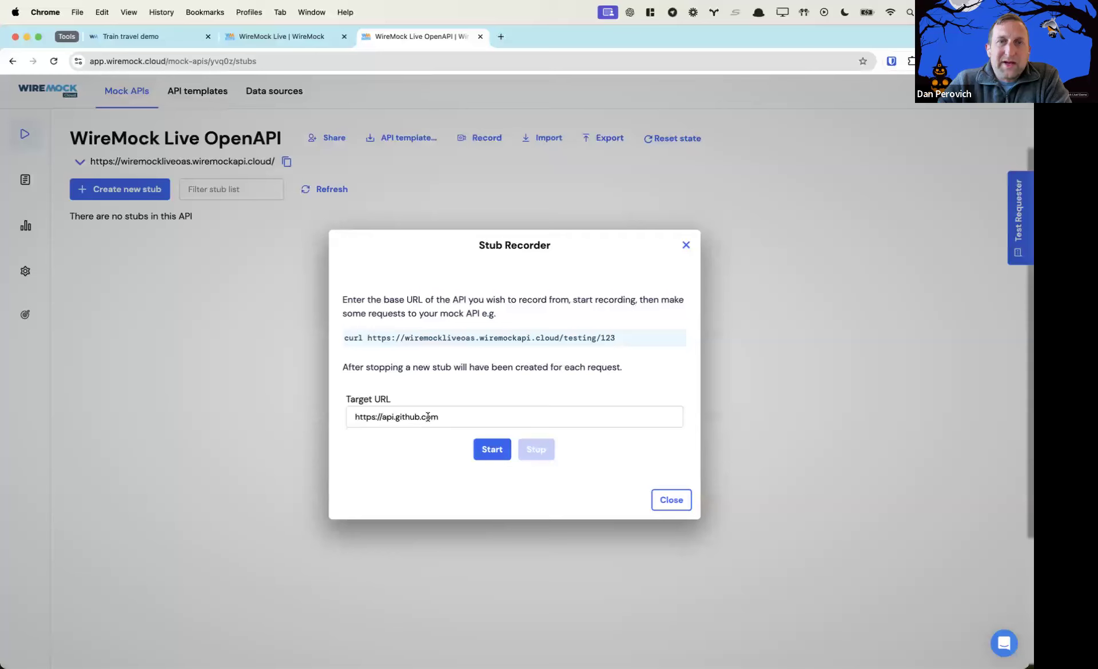
left_click(486, 453)
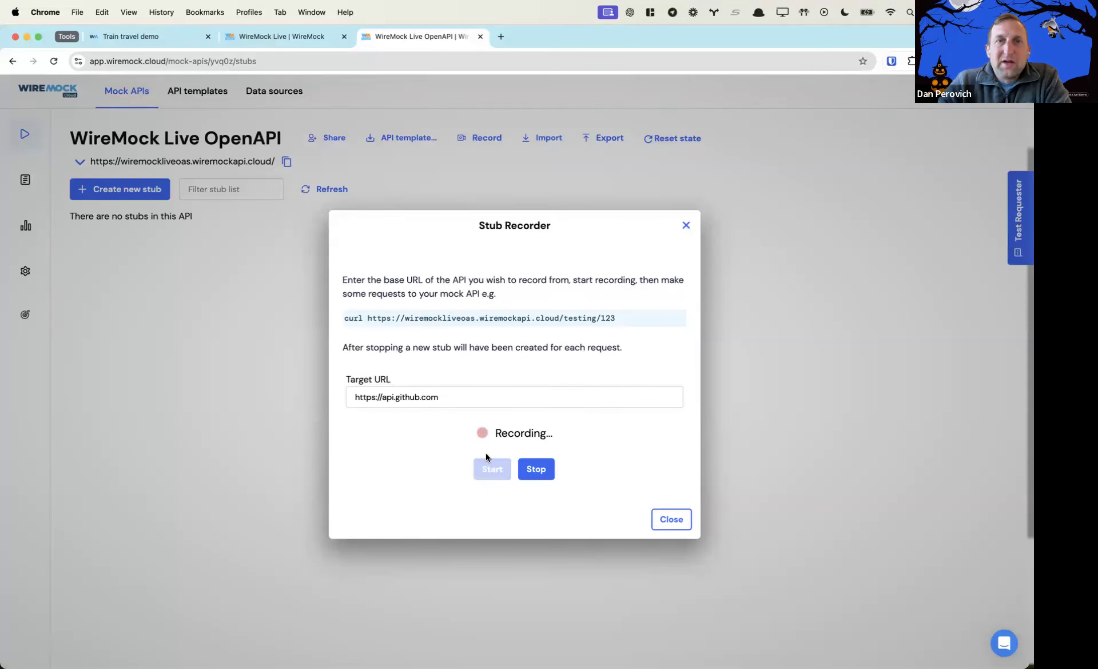
key("ctrl+Up")
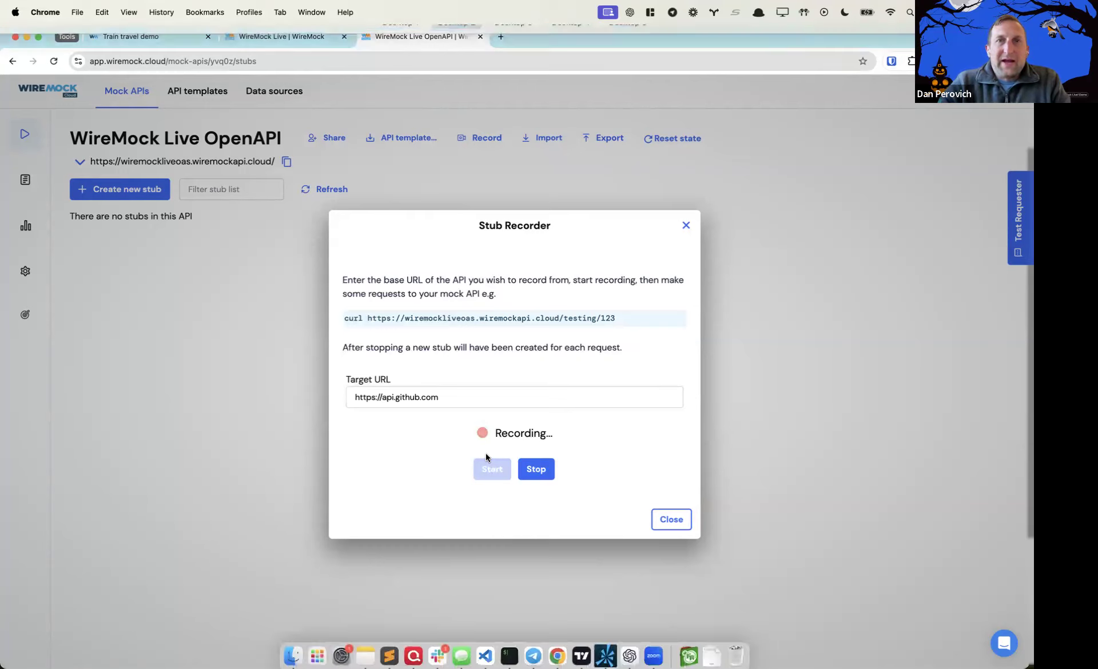
left_click(659, 485)
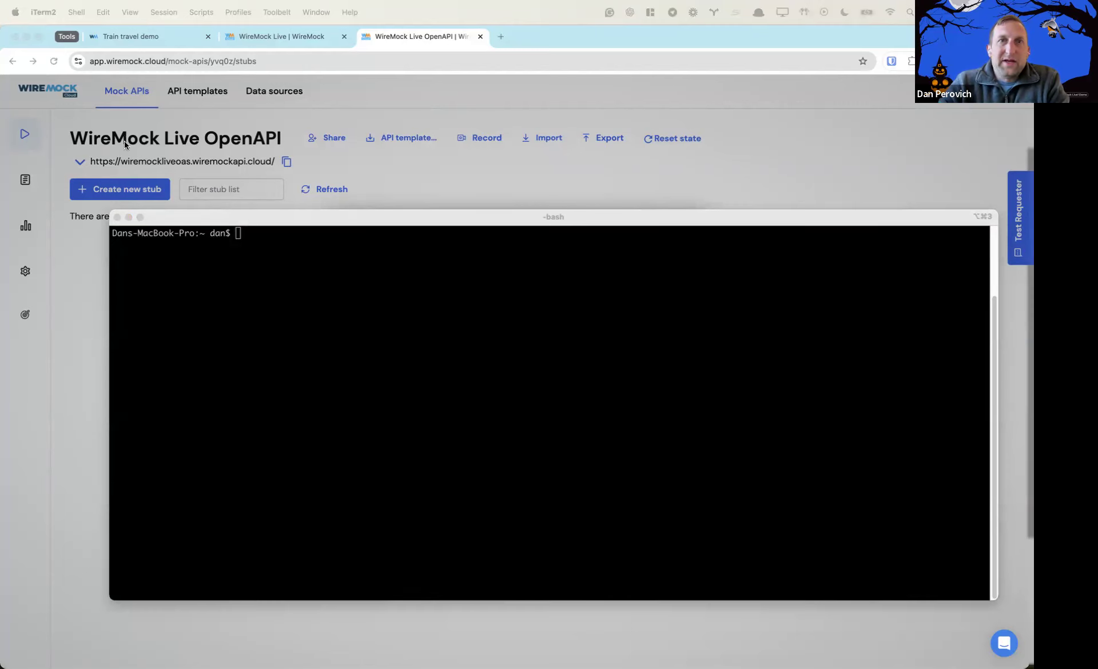
Run a curl GET request for /users against the mock URL in iTerm2
left_click(292, 257)
type("curl -X GET 'https://wiremockliveoas.wiremockapi.cloud/users'")
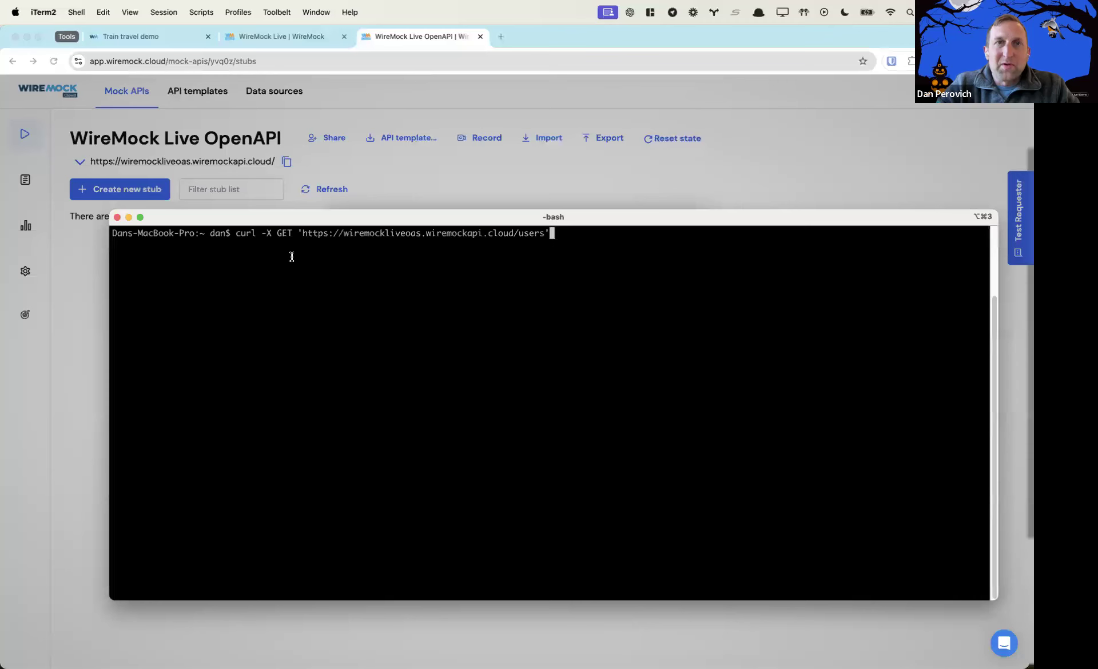
key("Return")
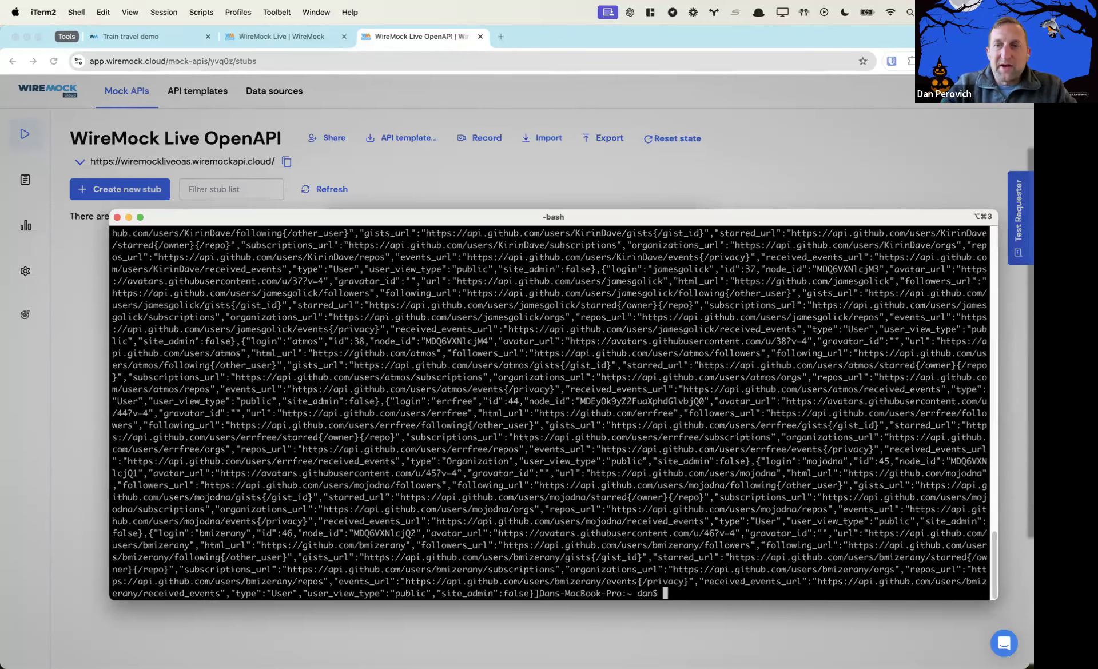
key("Return")
key("Return")
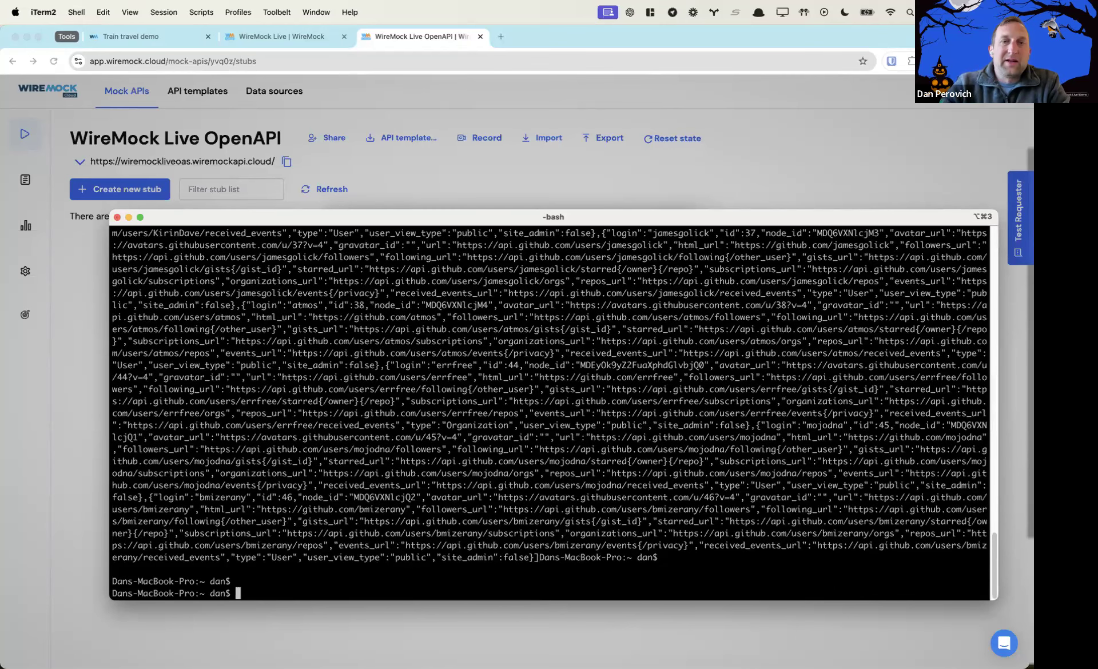
Send curl GETs for /user/1 and /repositories, then go back to the Chrome stub recorder
type("curl -X GET 'https://wiremockliveoas.wiremockapi.cloud/user")
type("/1")
type("'")
key("Return")
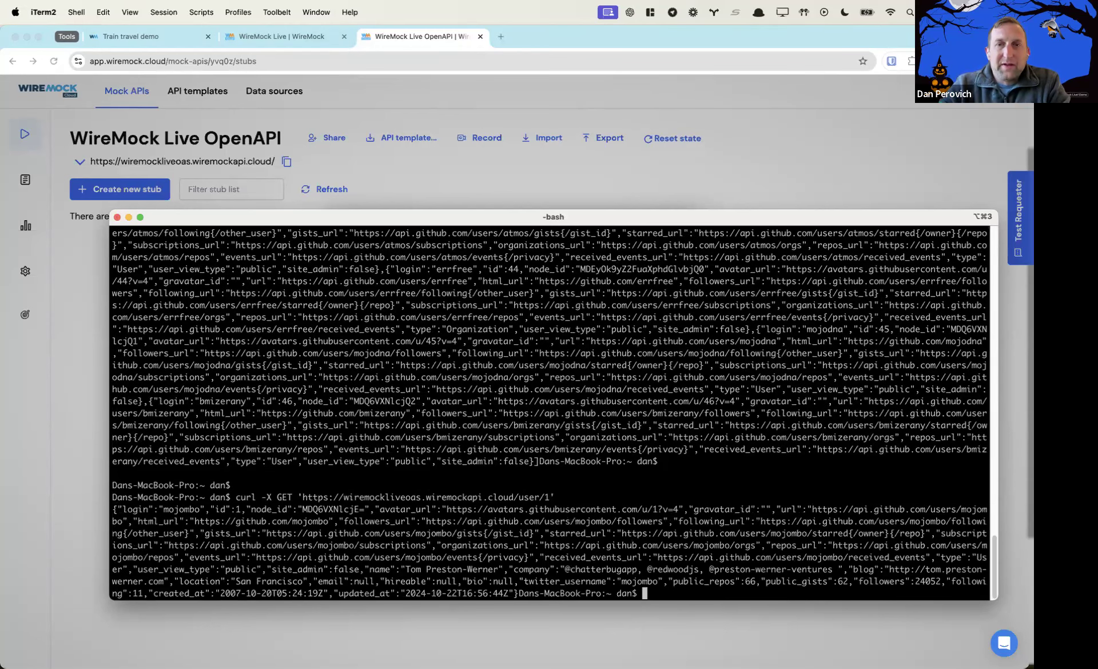
key("Return")
key("Return")
key("Up")
key("BackSpace")
key("BackSpace")
key("BackSpace")
key("BackSpace")
key("BackSpace")
key("BackSpace")
key("BackSpace")
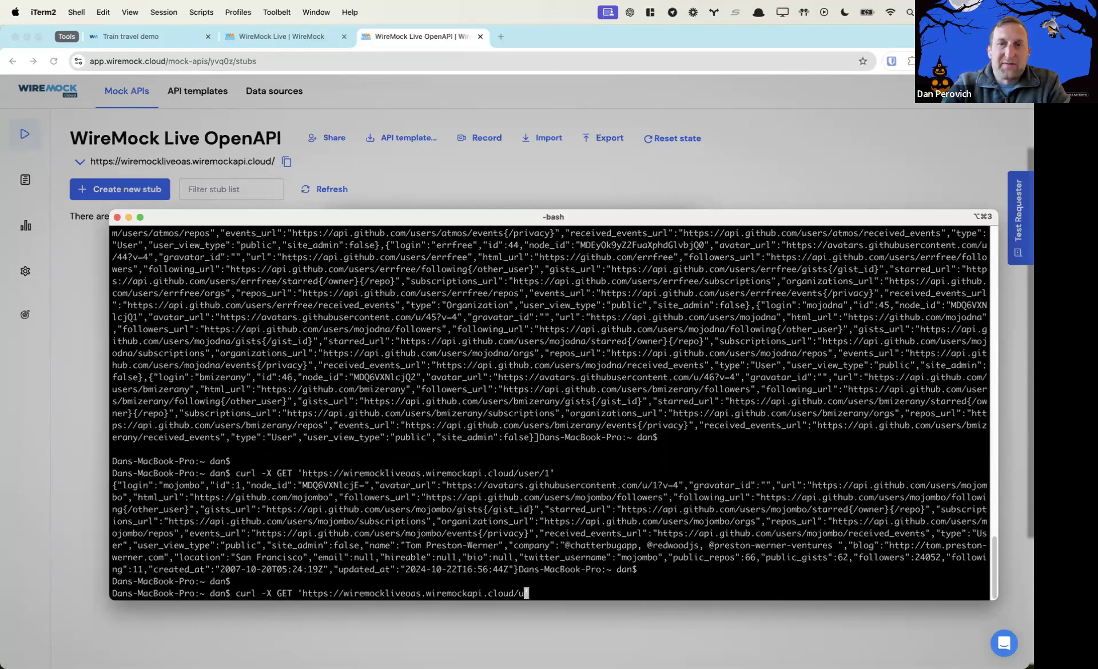
type("epositories'")
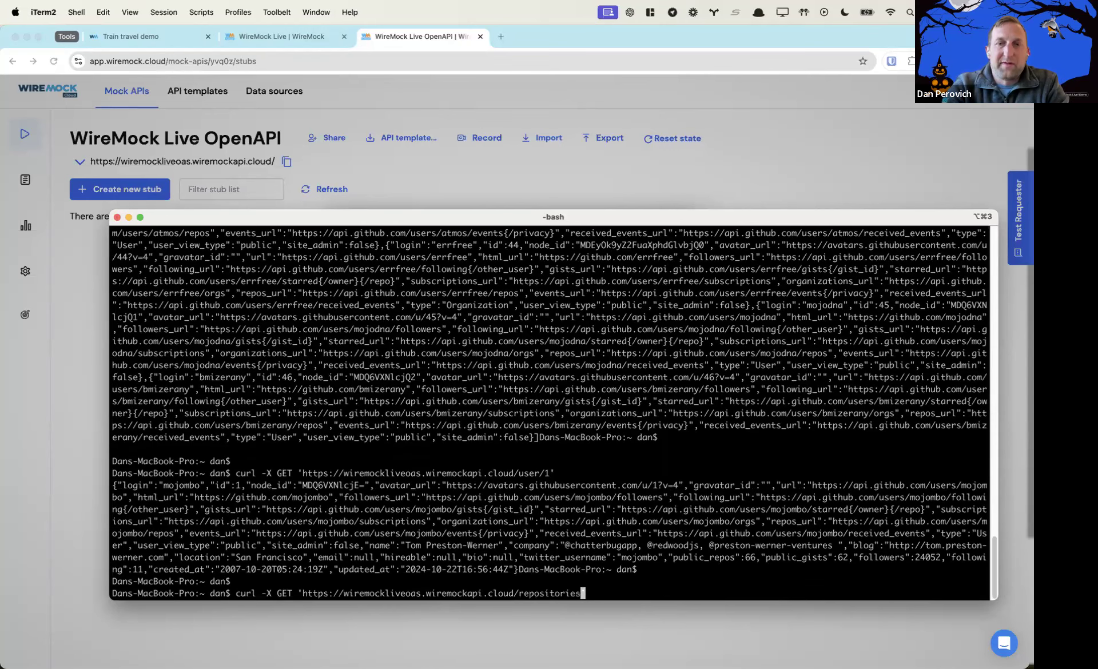
key("Return")
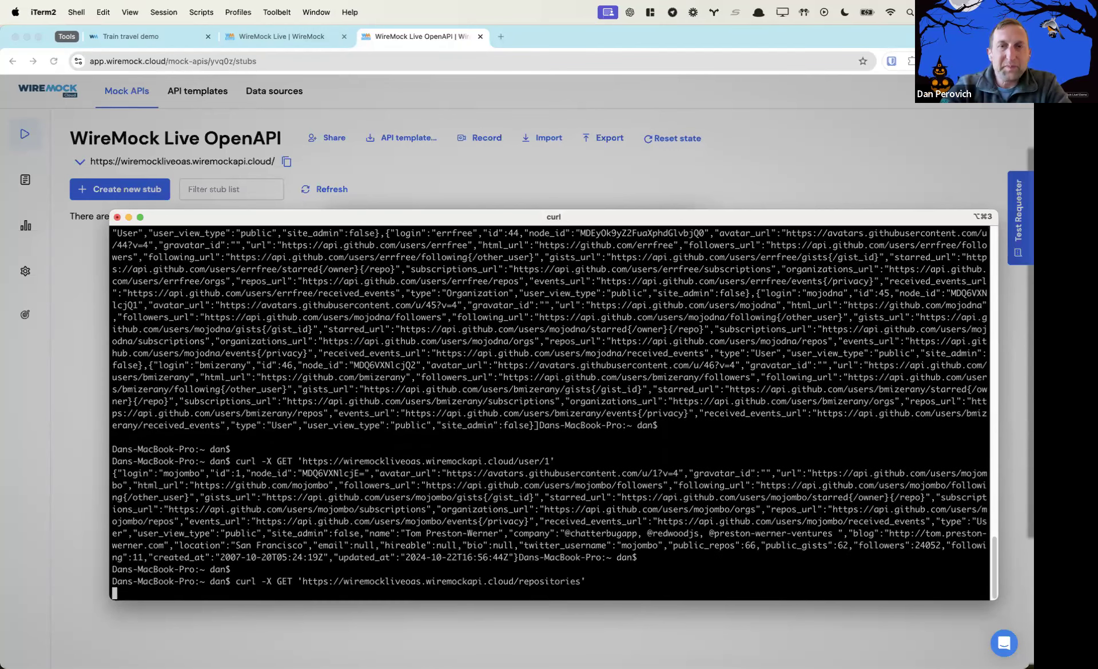
key("Return")
key("Return")
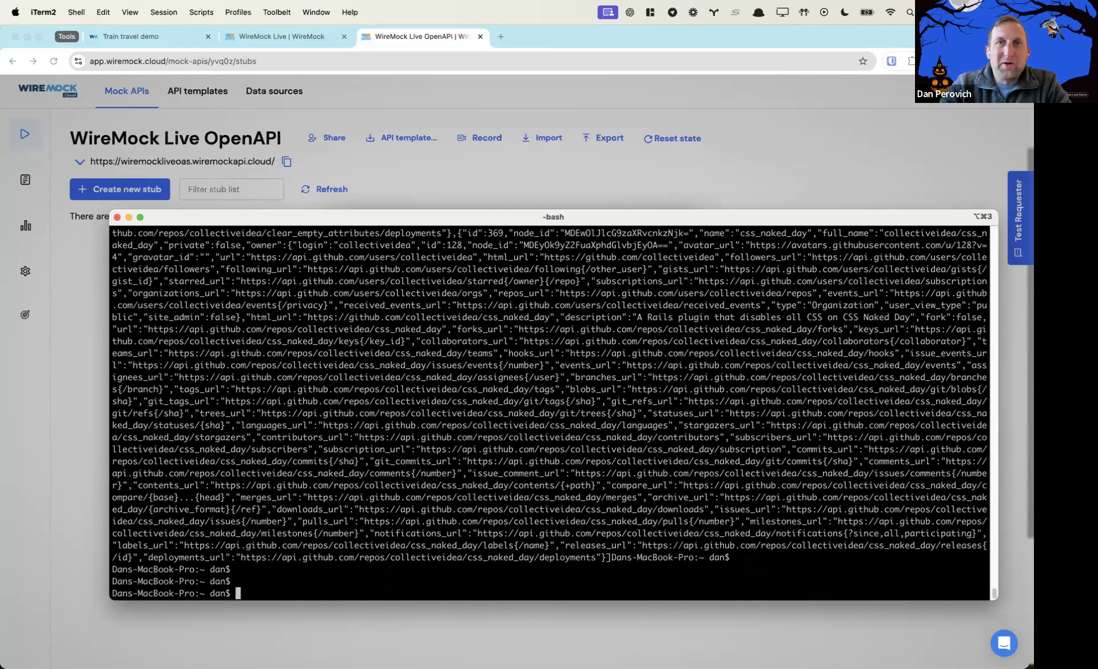
left_click(477, 195)
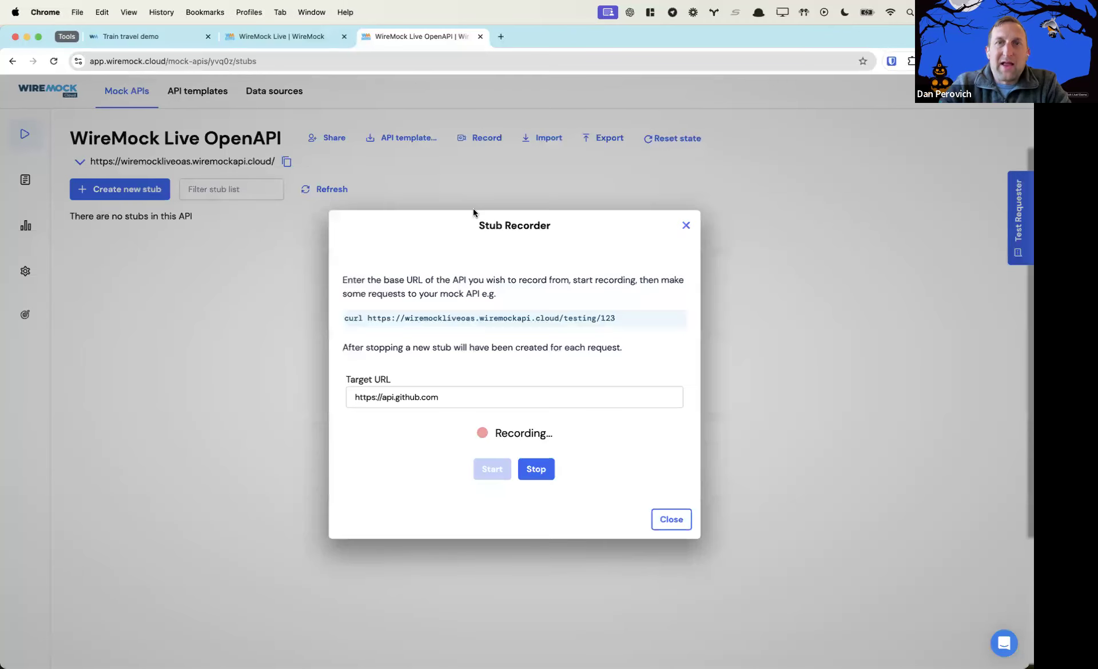
Stop recording to create stubs for GET /users, /user/{userId} and /repositories
left_click(551, 474)
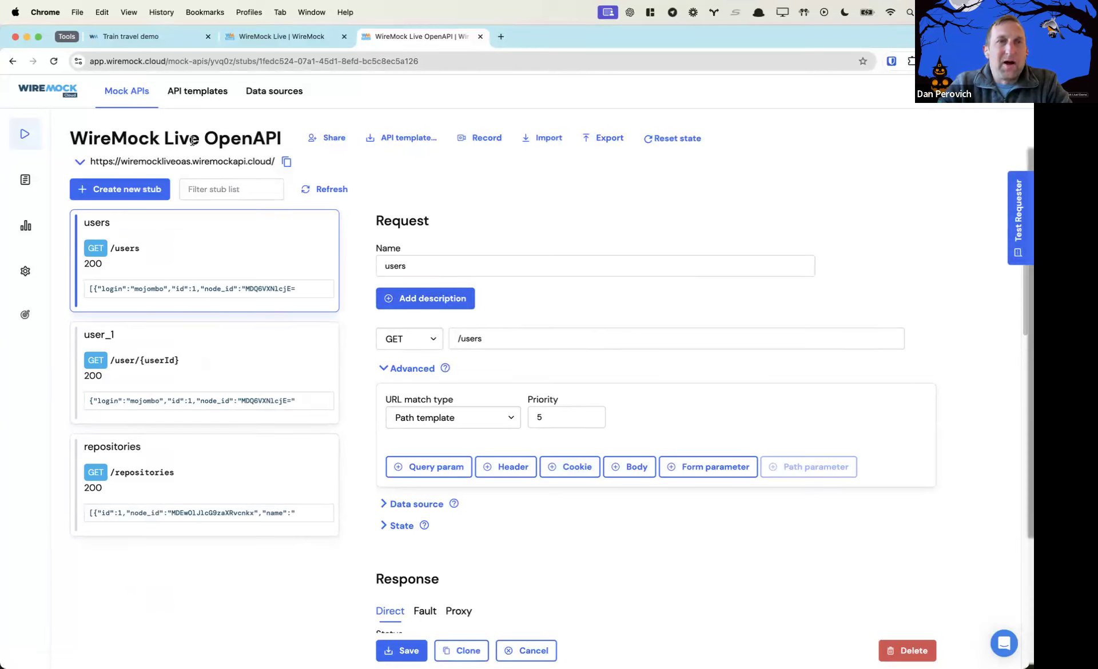
Open the OpenAPI page and scroll through the 7,889-line YAML generated from the recorded stubs
mouse_move(55, 319)
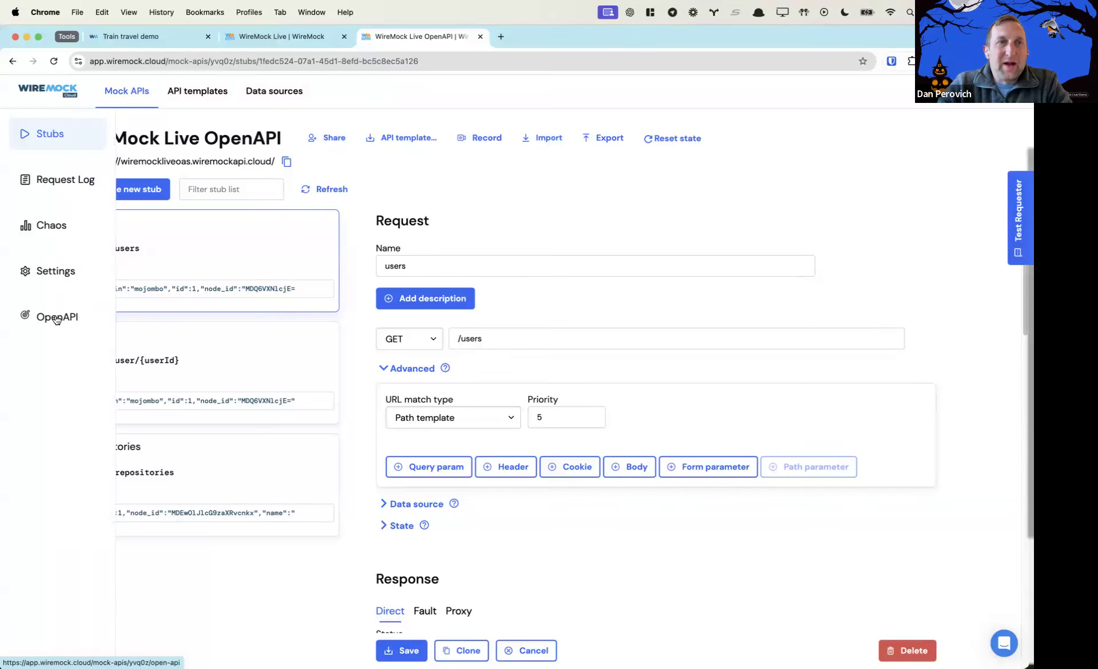
left_click(56, 319)
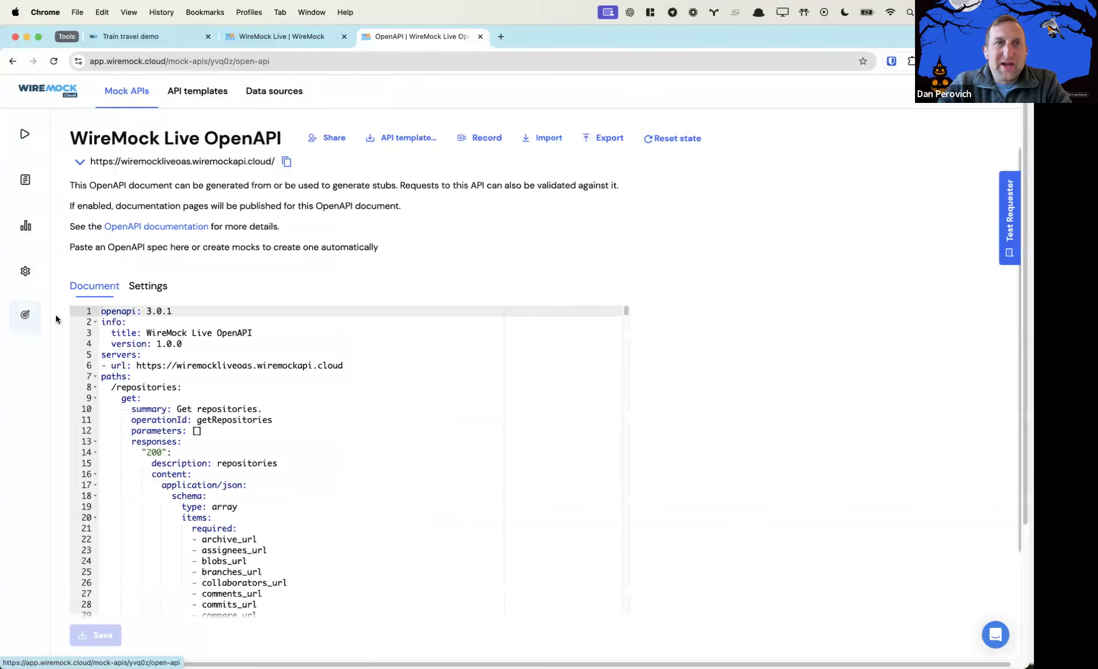
scroll(455, 498, "down", 1)
scroll(455, 498, "down", 2)
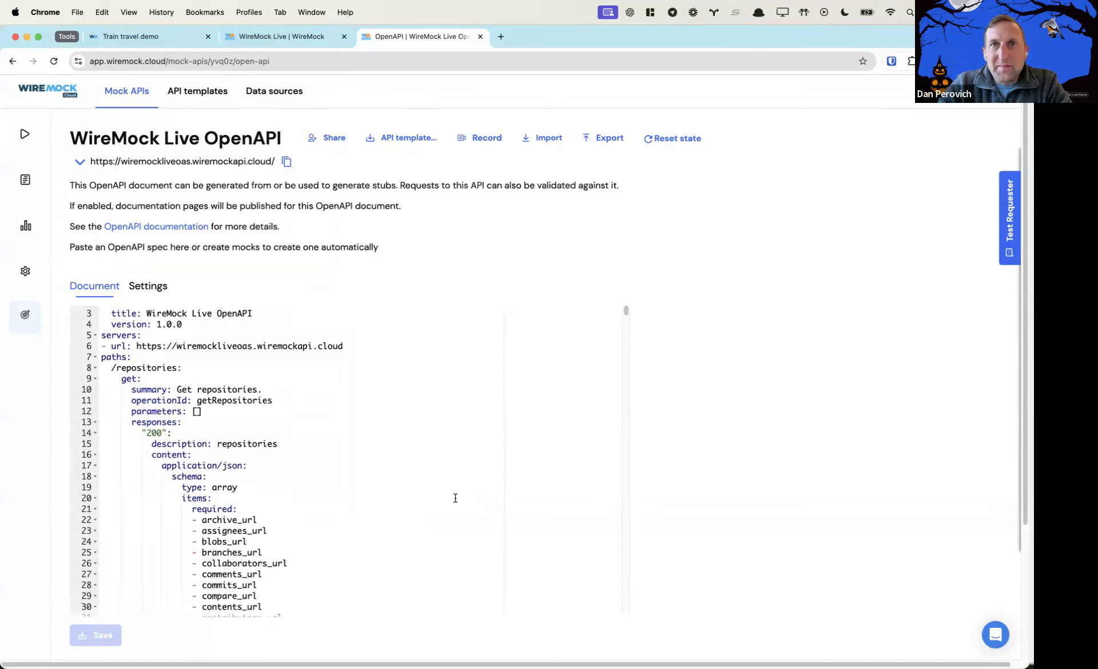
scroll(455, 498, "down", 5)
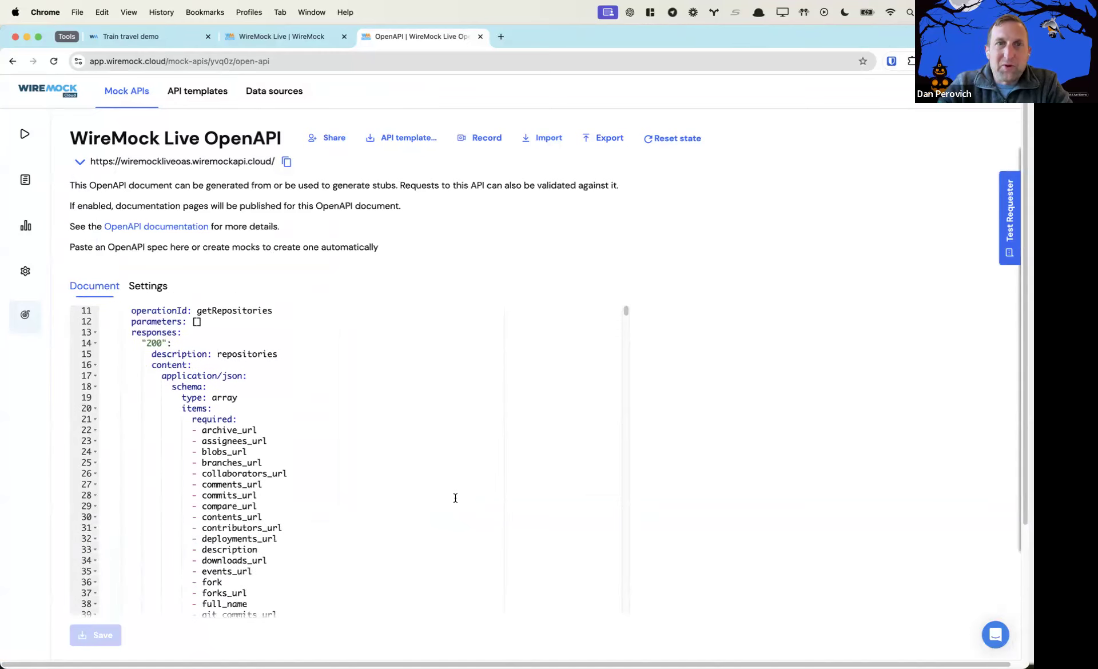
scroll(455, 498, "down", 20)
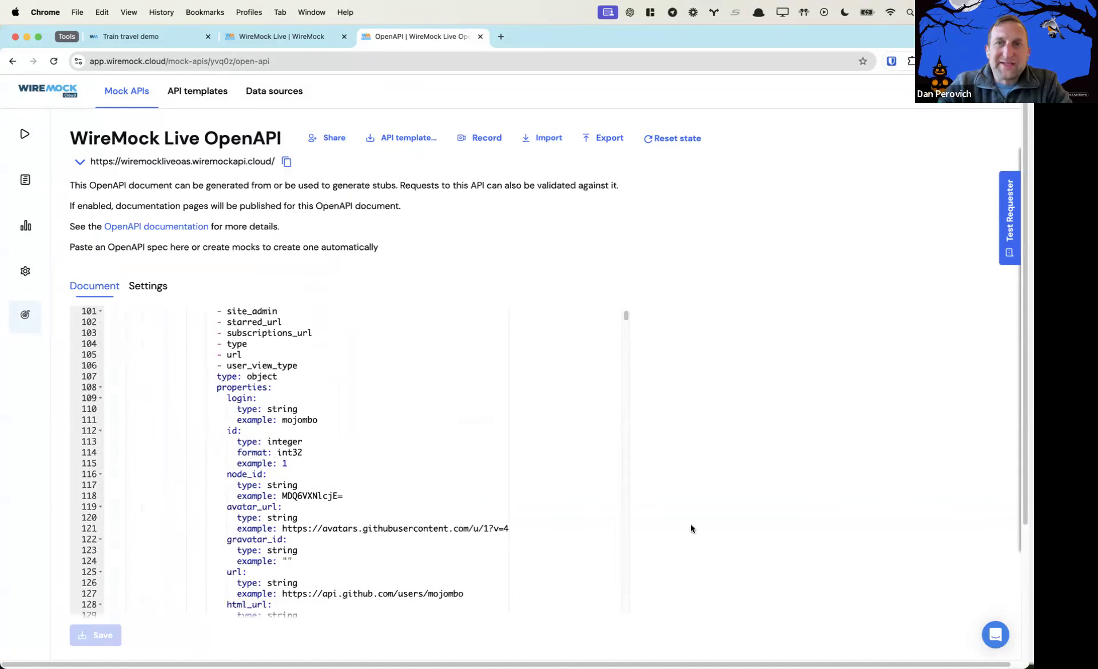
scroll(691, 527, "down", 3)
scroll(691, 527, "down", 1)
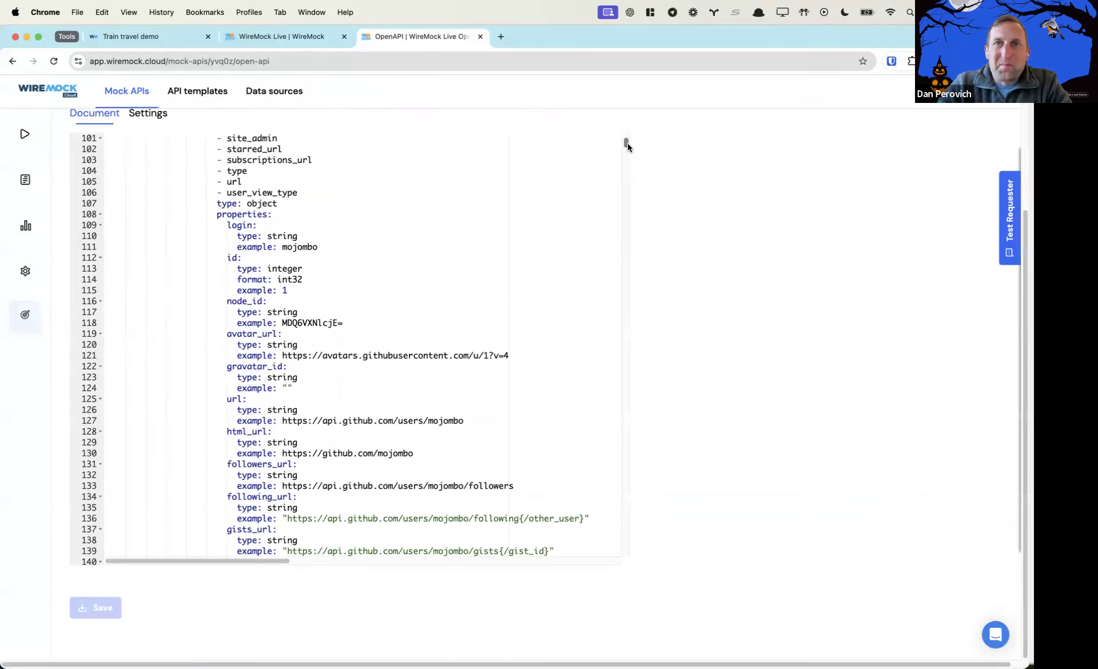
left_click_drag(626, 144, 634, 560)
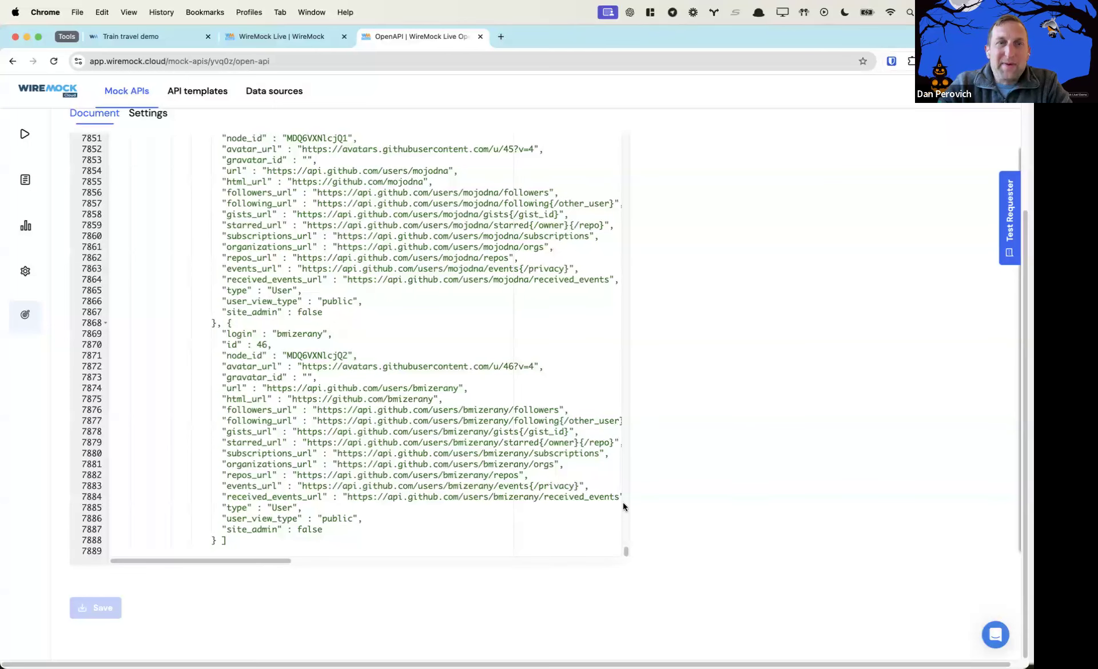
scroll(724, 356, "up", 5)
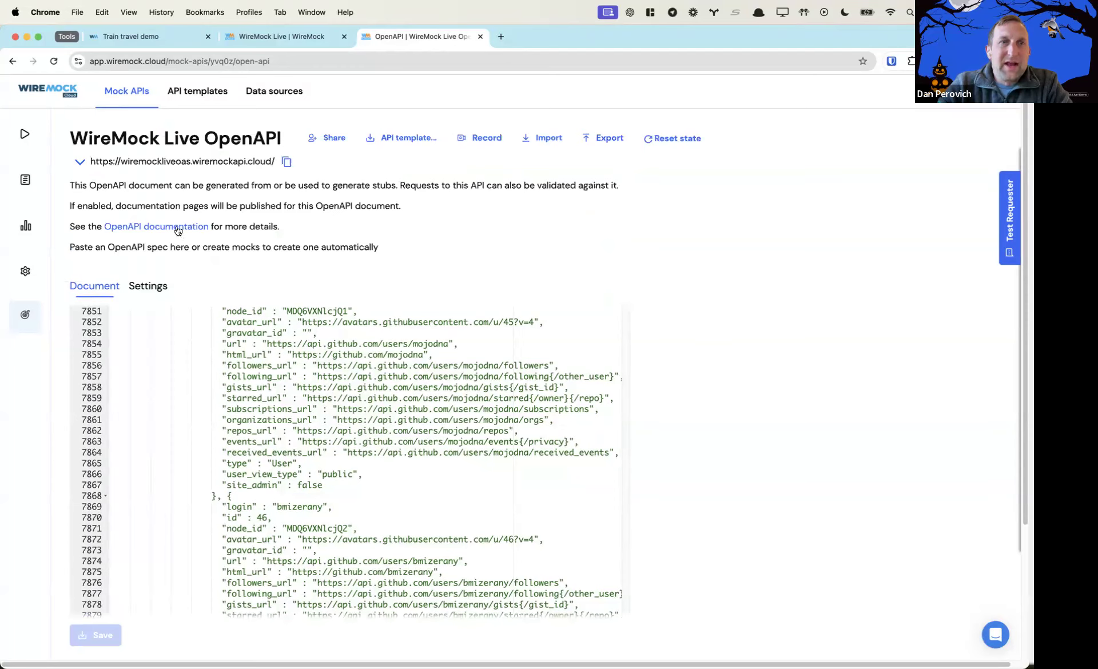
Open the published API docs portal and send a test request to Get users
left_click(147, 286)
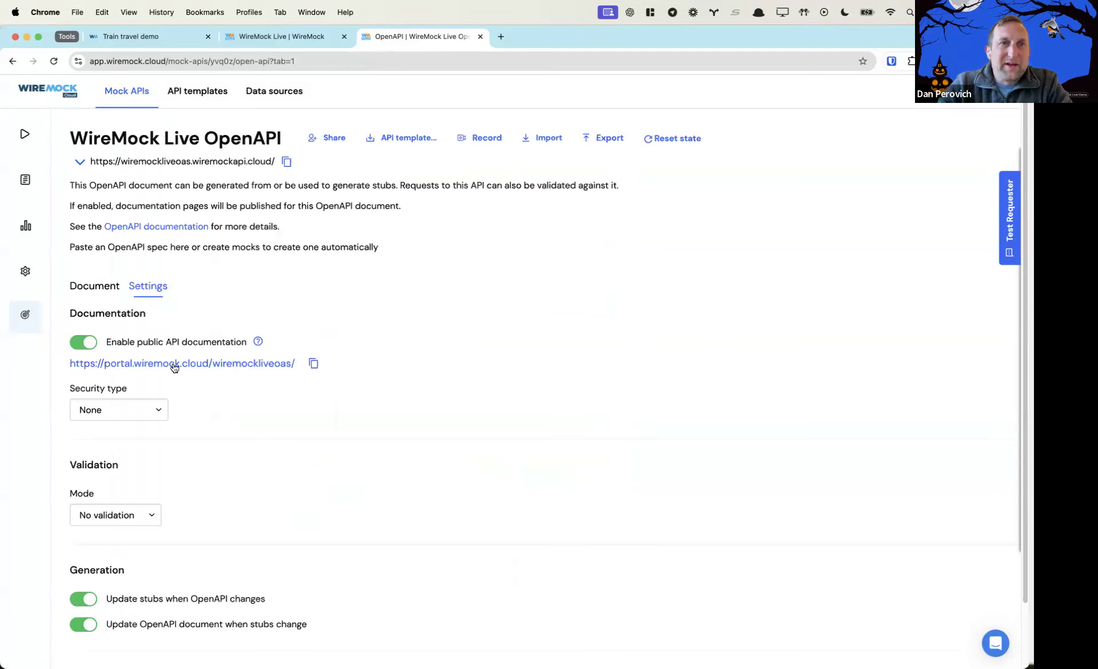
left_click(137, 365)
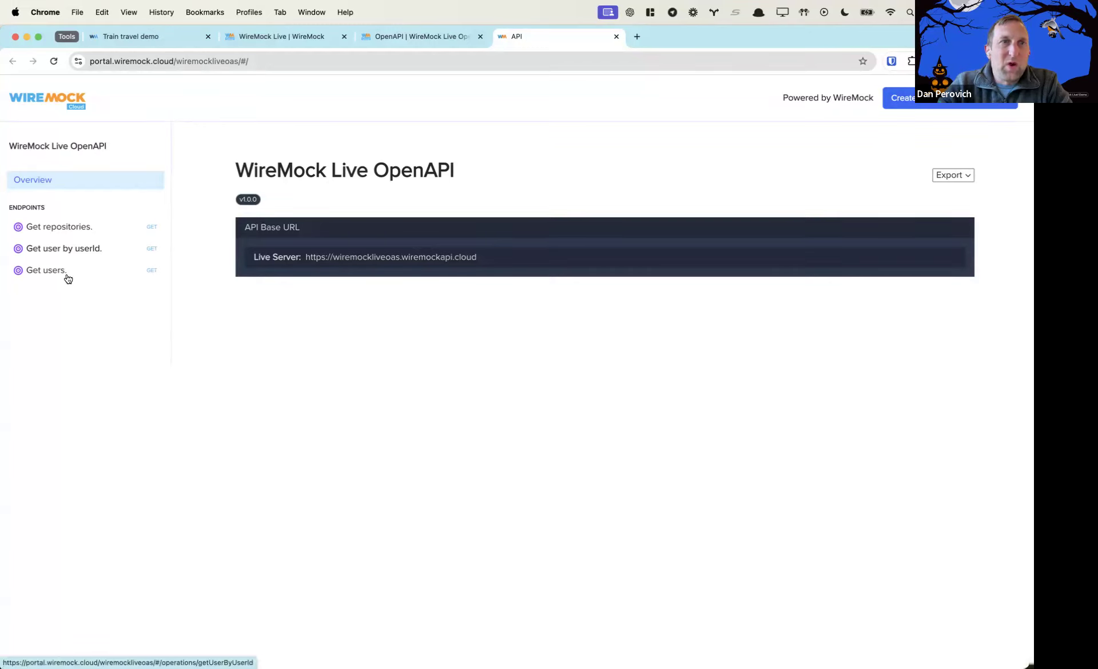
left_click(45, 273)
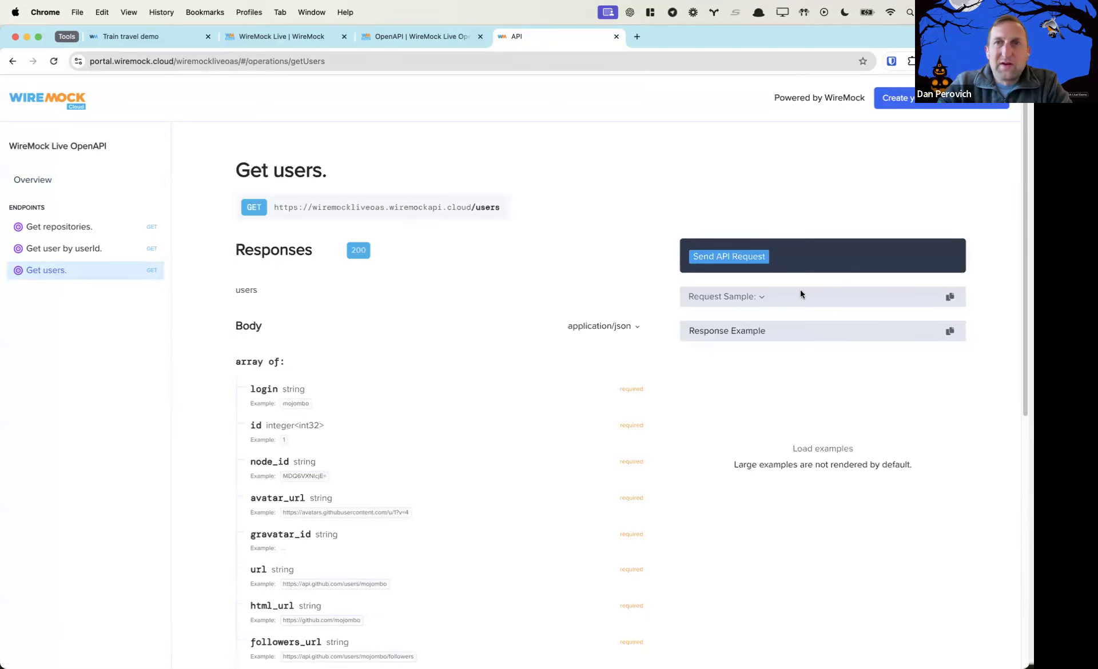
left_click(753, 261)
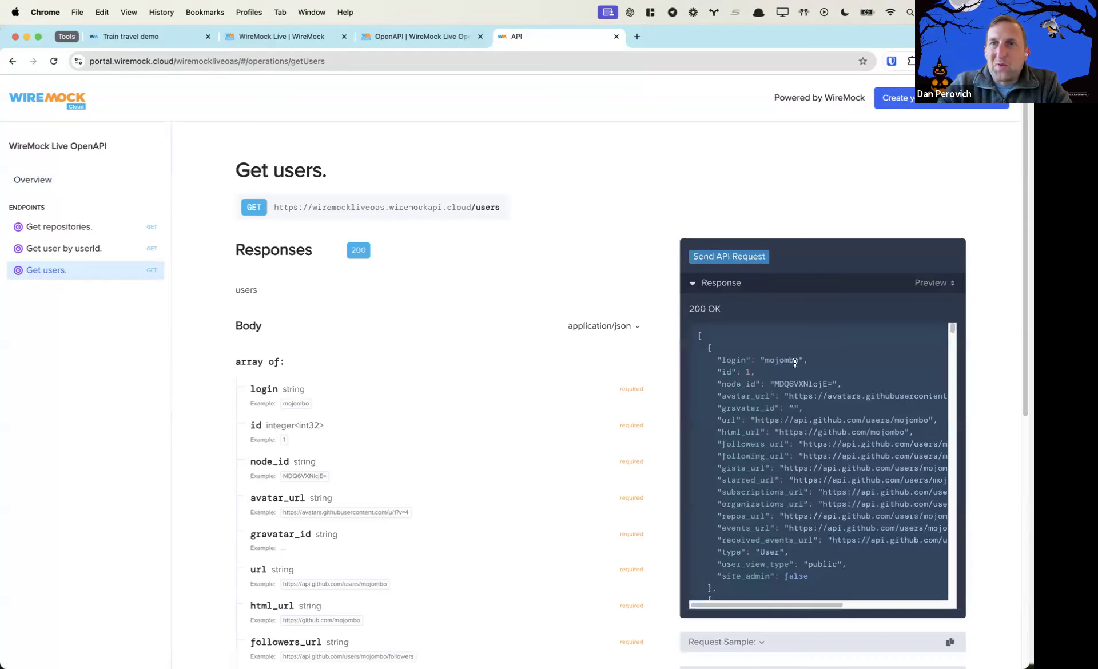
Send a Get user by userId request for user 1, then return to WireMock Live
scroll(826, 476, "down", 1)
scroll(826, 476, "down", 15)
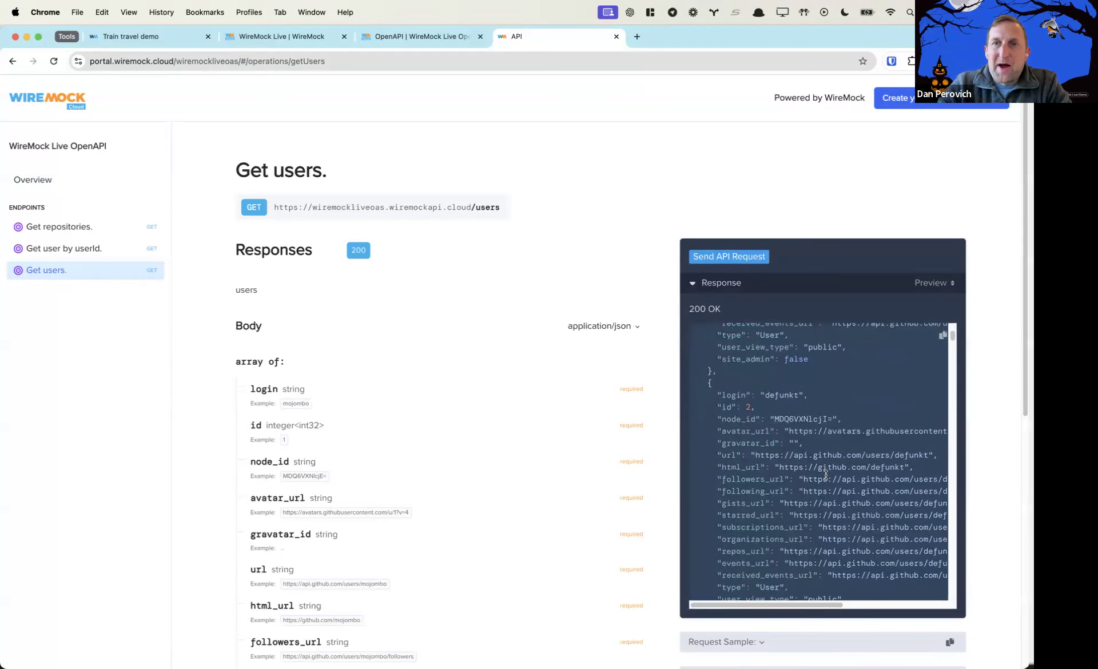
scroll(826, 475, "down", 8)
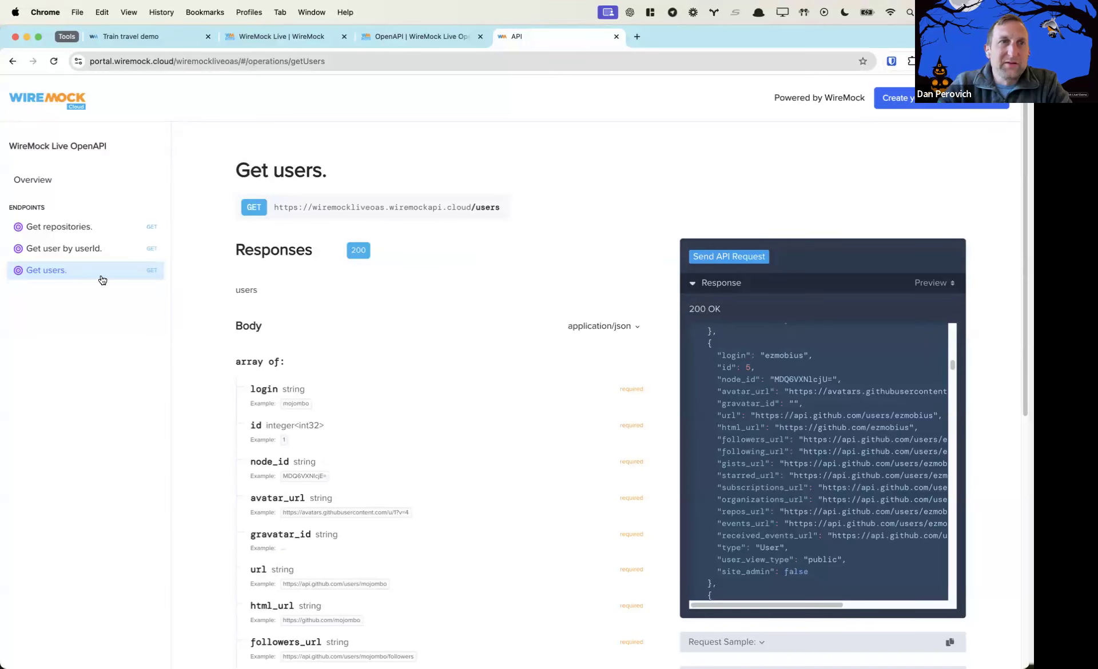
left_click(80, 249)
left_click(740, 309)
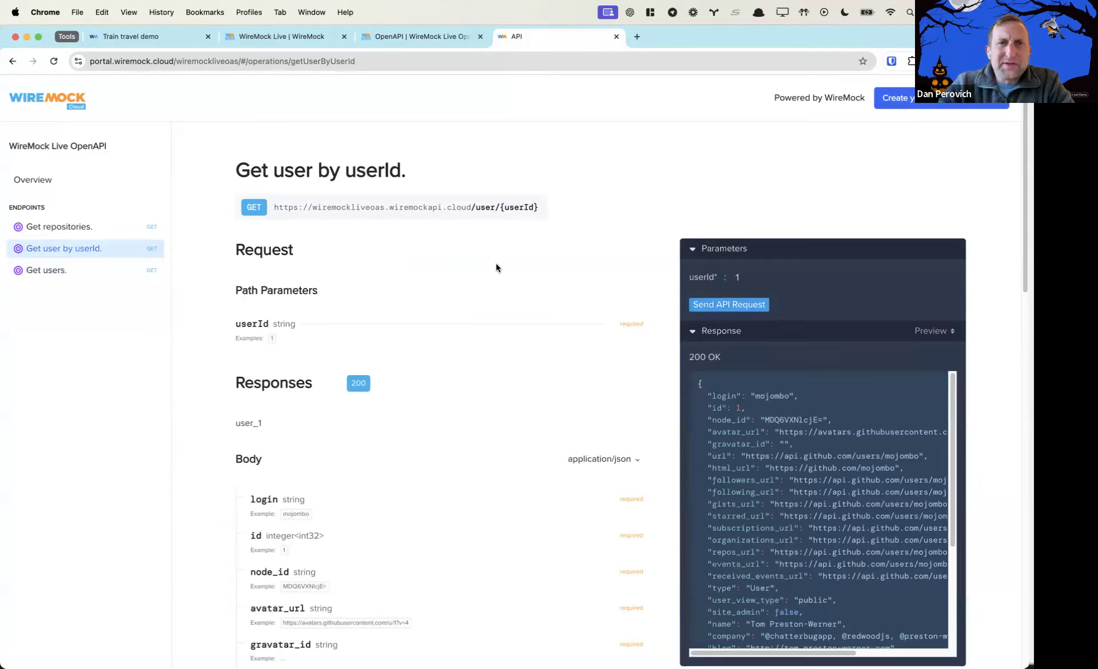
left_click(293, 38)
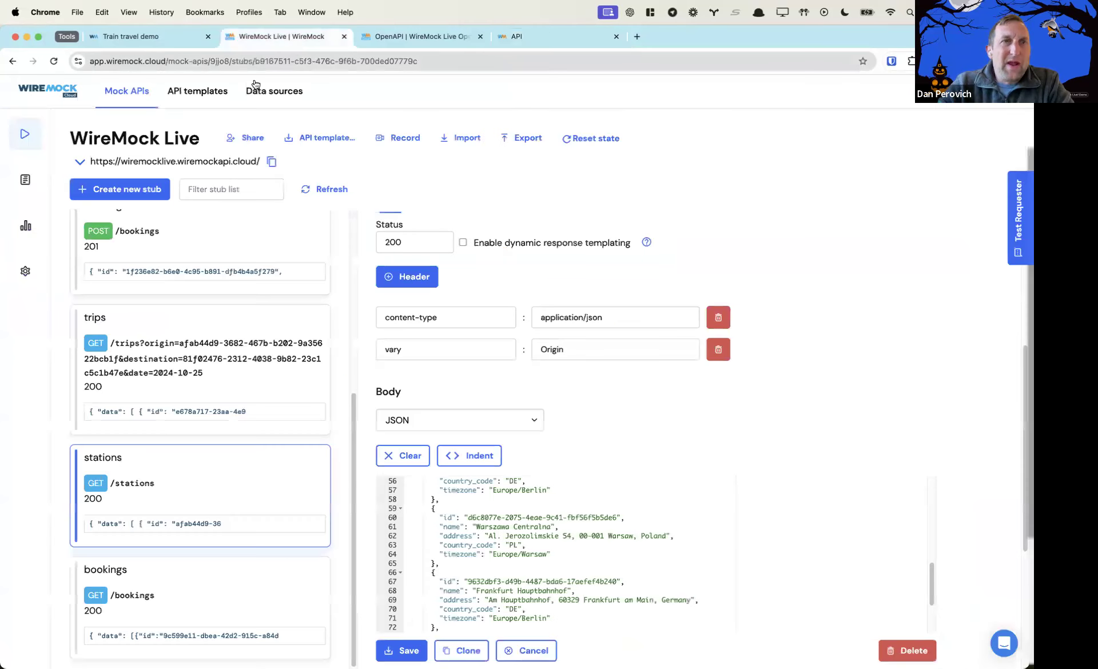
Check the Validation Mode options, keep No validation, and go to the Stubs list
left_click(363, 39)
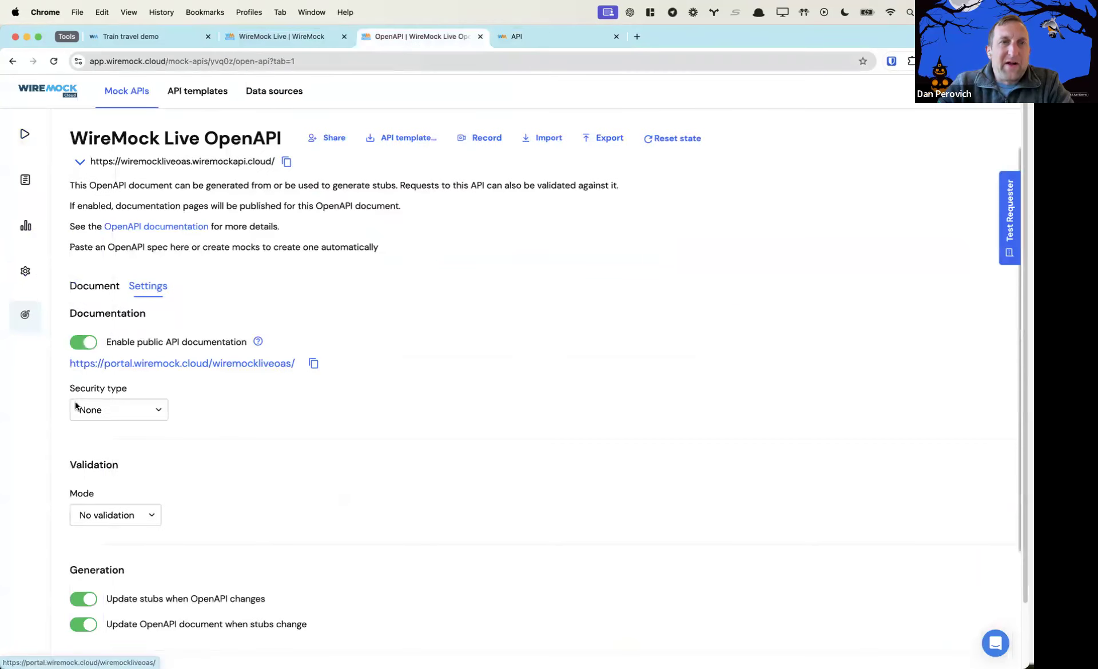
left_click(105, 515)
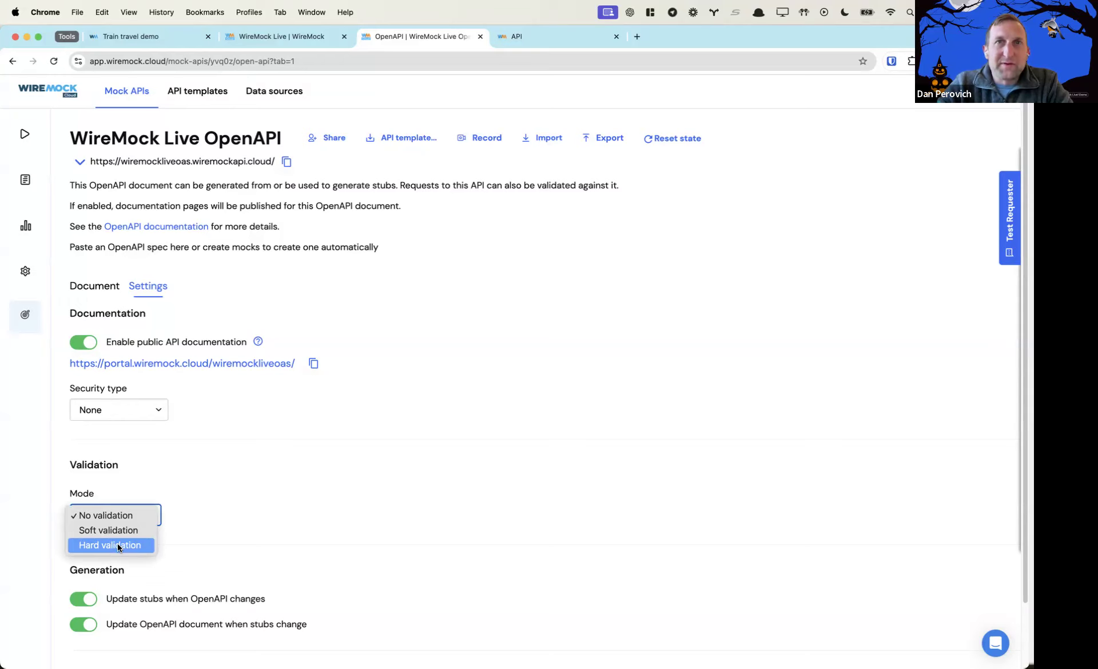
left_click(33, 134)
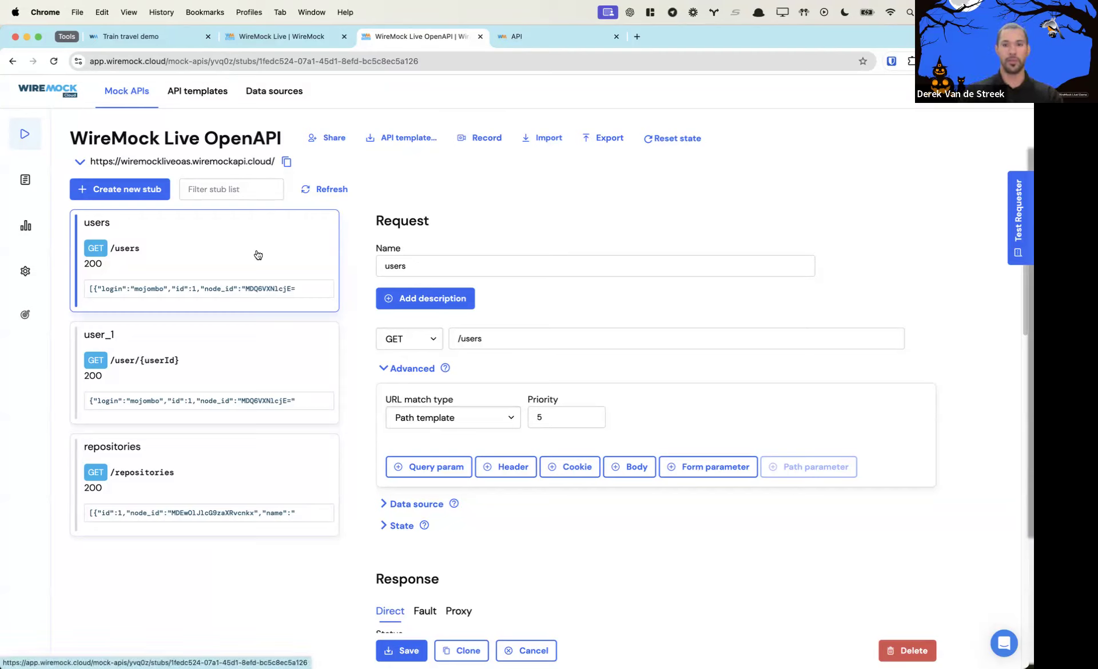
Open the OpenAPI Settings tab and review the Generation sync options
mouse_move(33, 337)
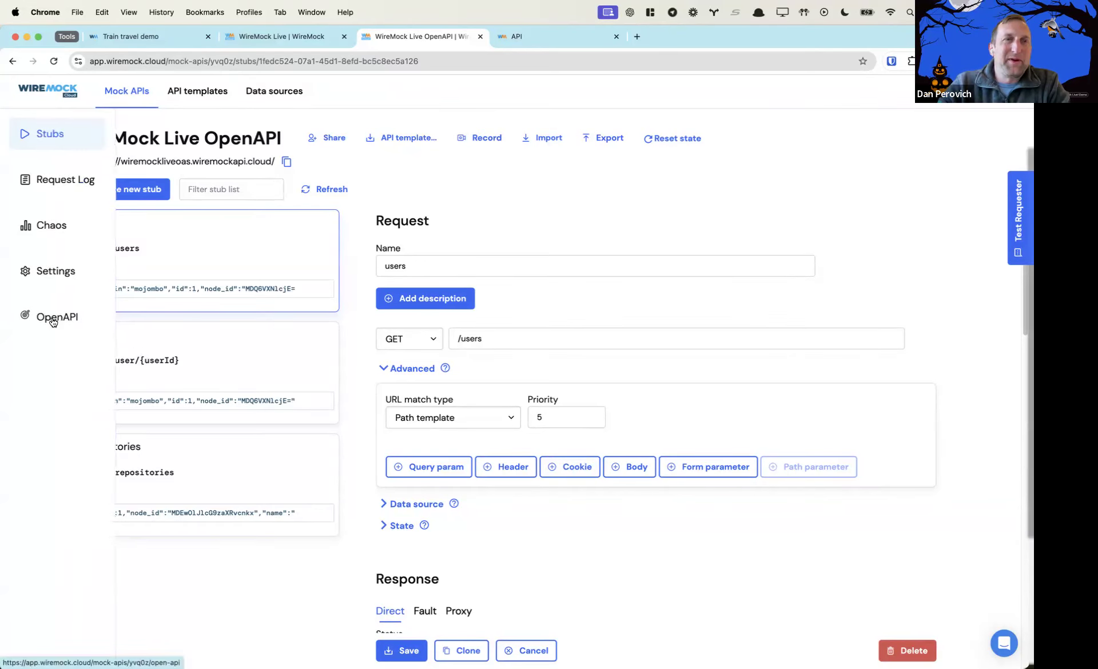
left_click(53, 320)
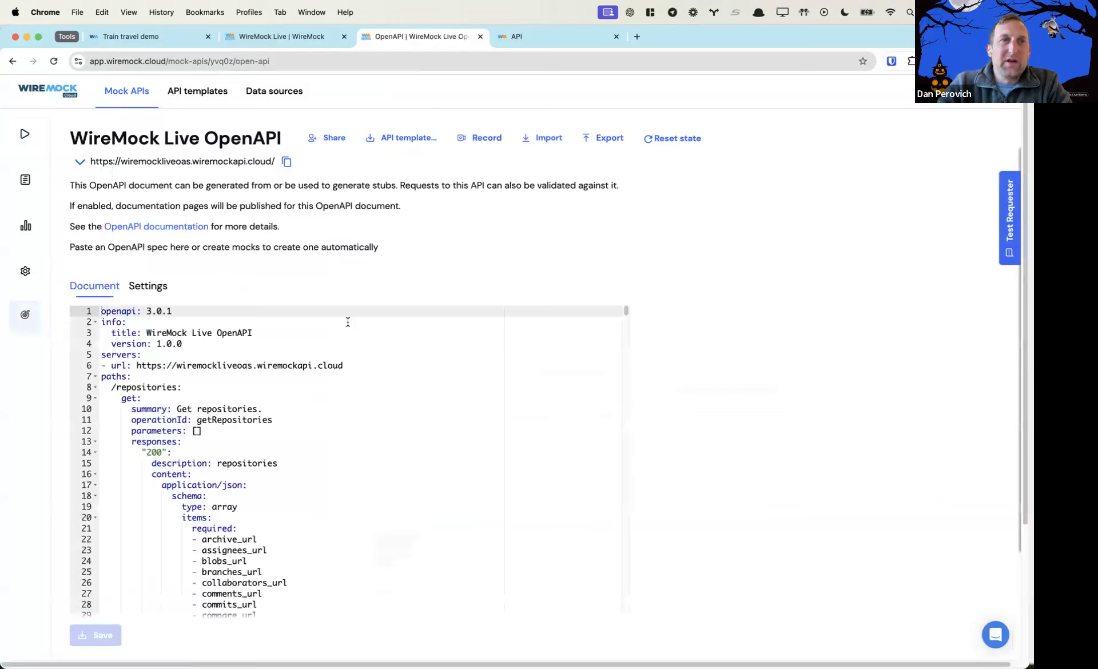
left_click(166, 288)
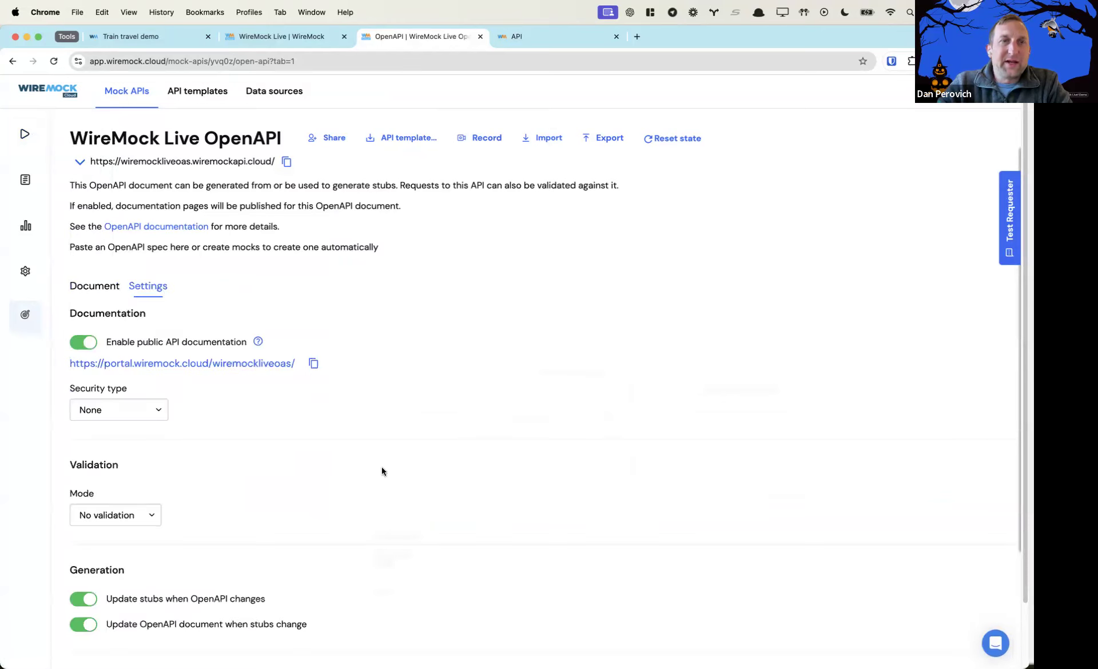
double_click(93, 569)
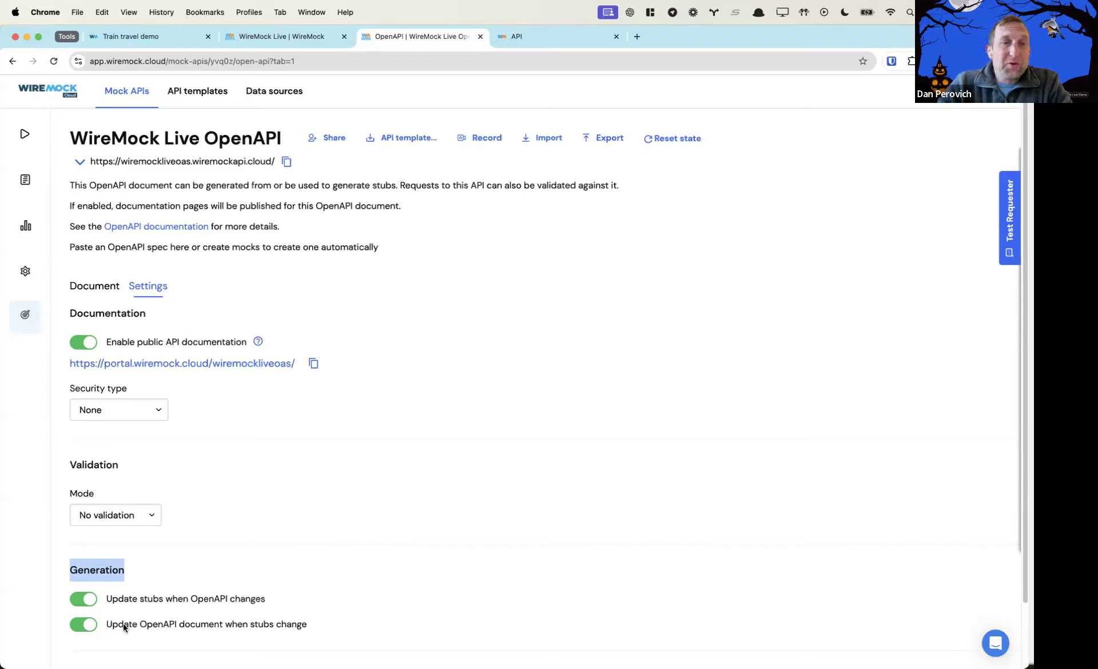
left_click_drag(151, 624, 263, 624)
left_click_drag(108, 597, 269, 600)
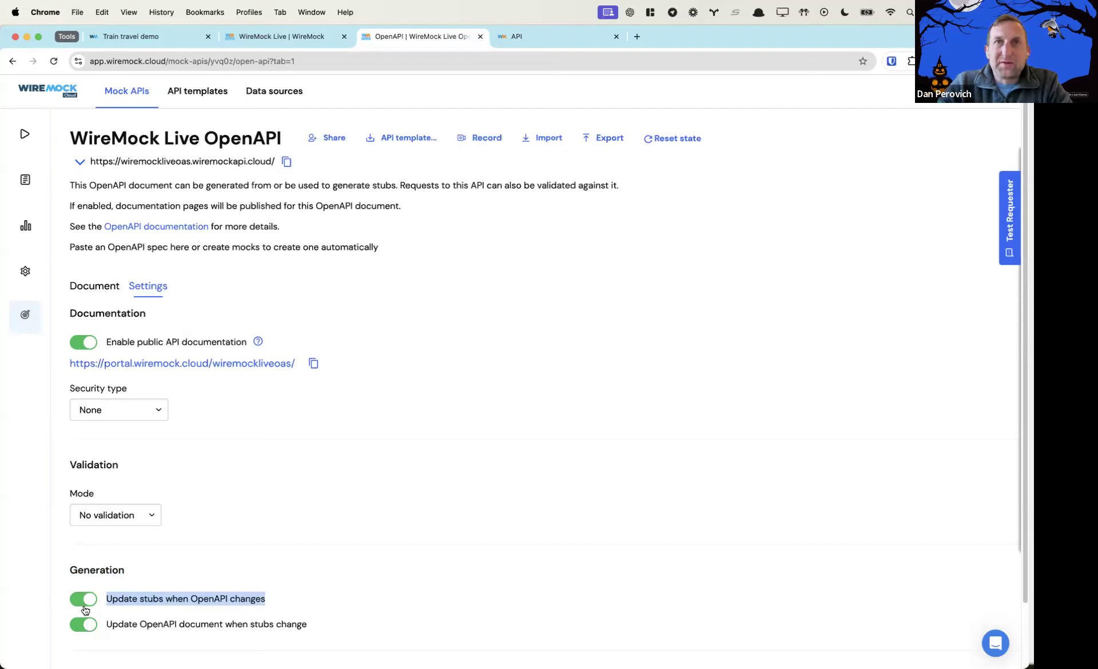
View the YAML document, then toggle 'Update stubs when OpenAPI changes' off and back on
left_click(98, 287)
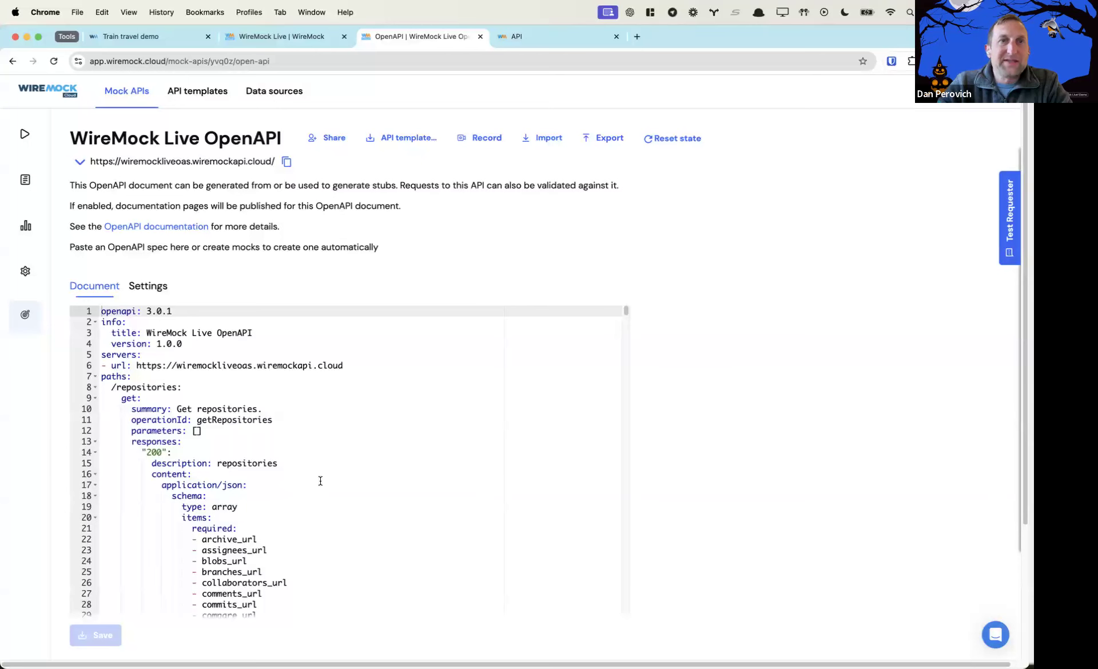
left_click(159, 289)
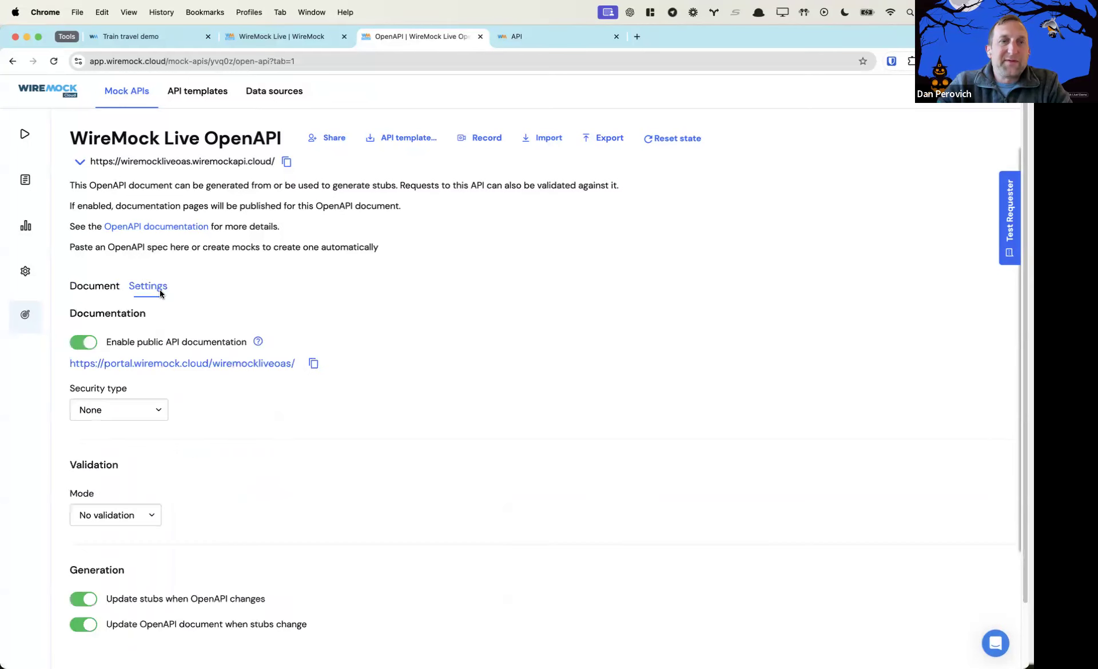
left_click(90, 604)
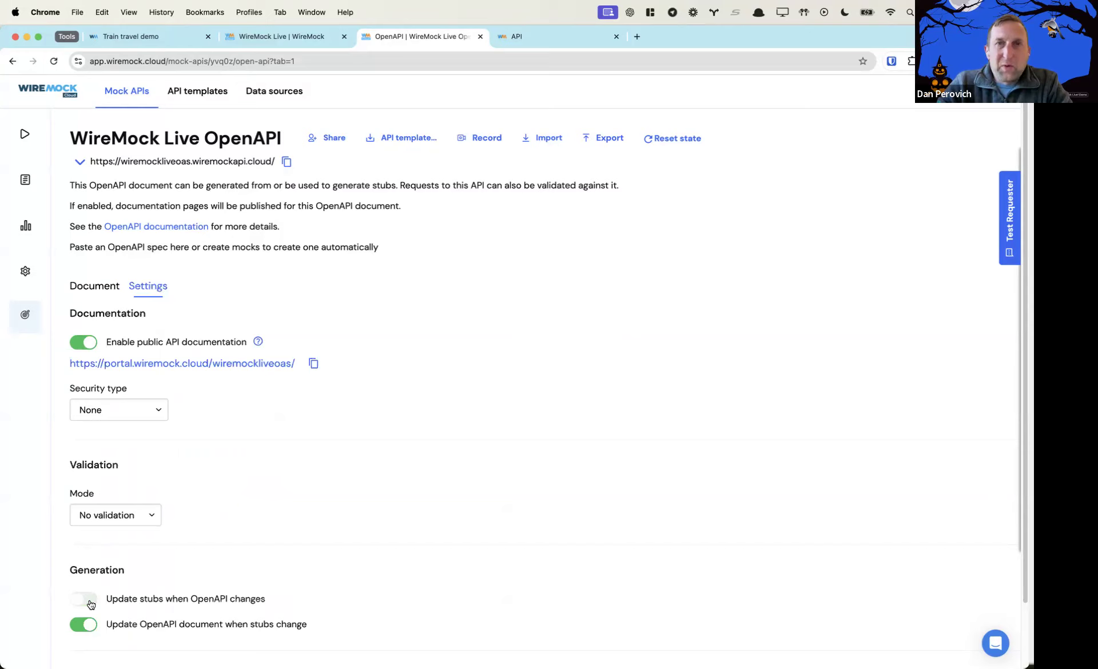
left_click(90, 604)
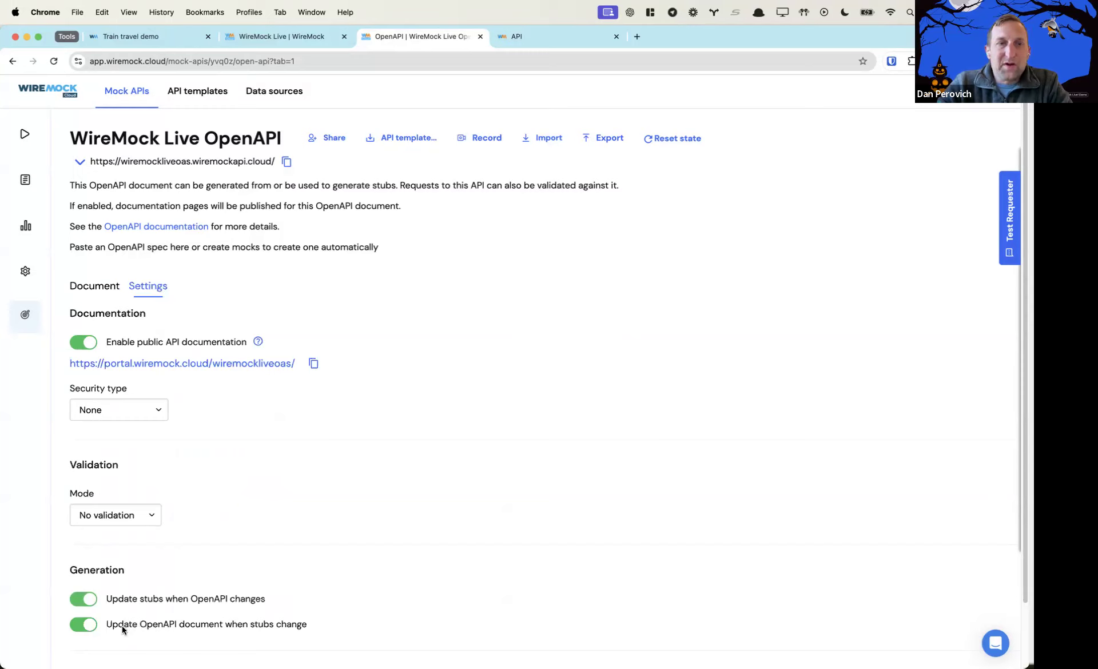
left_click_drag(247, 625, 341, 623)
mouse_move(32, 129)
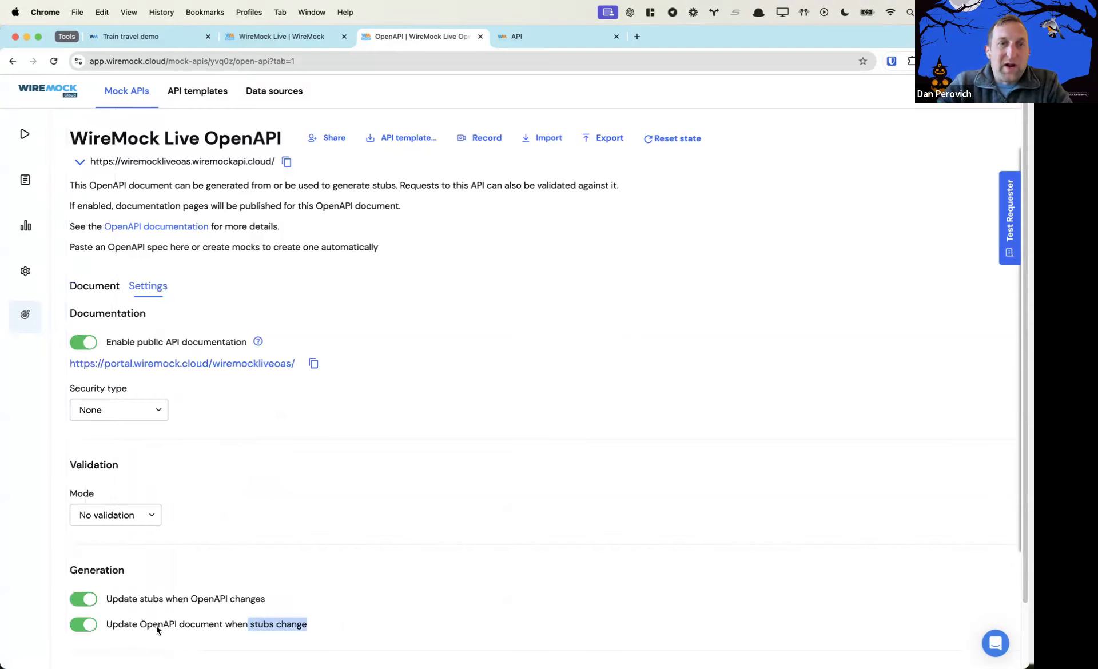
left_click_drag(140, 625, 220, 629)
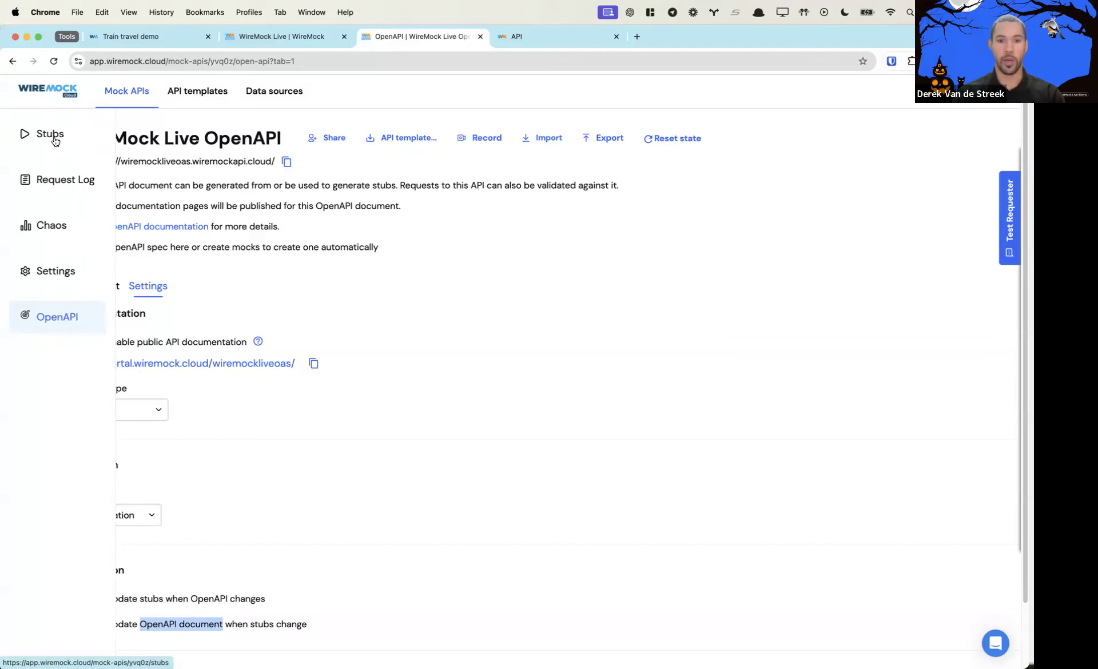
Review the Stub Importer's File formats, such as Postman collection, and close it unused
left_click(56, 141)
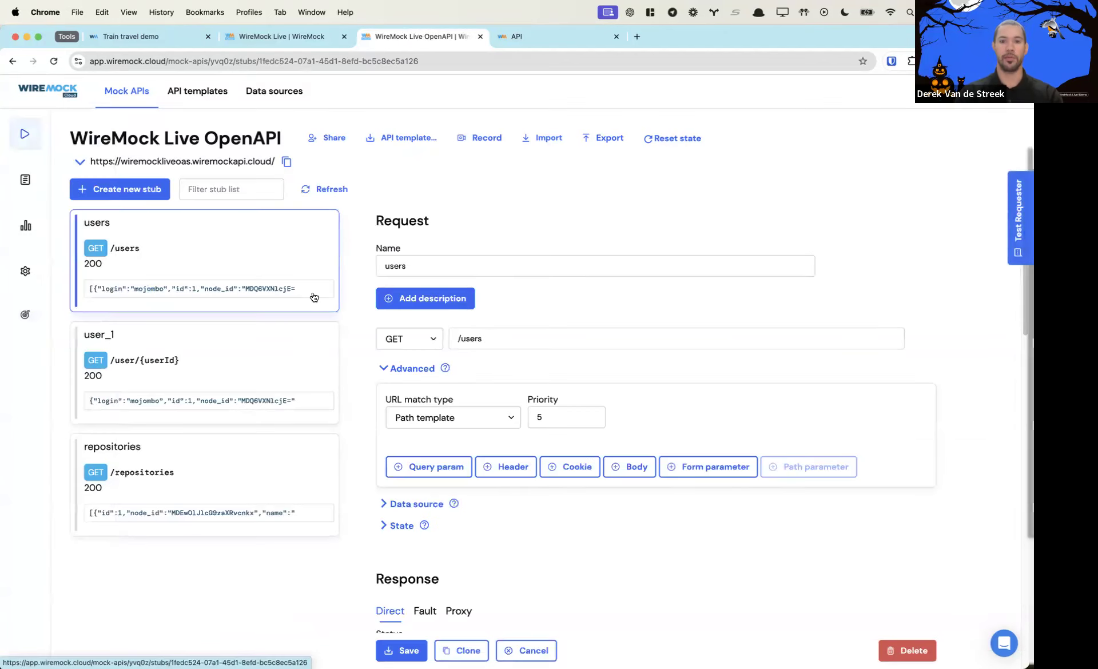
left_click(535, 146)
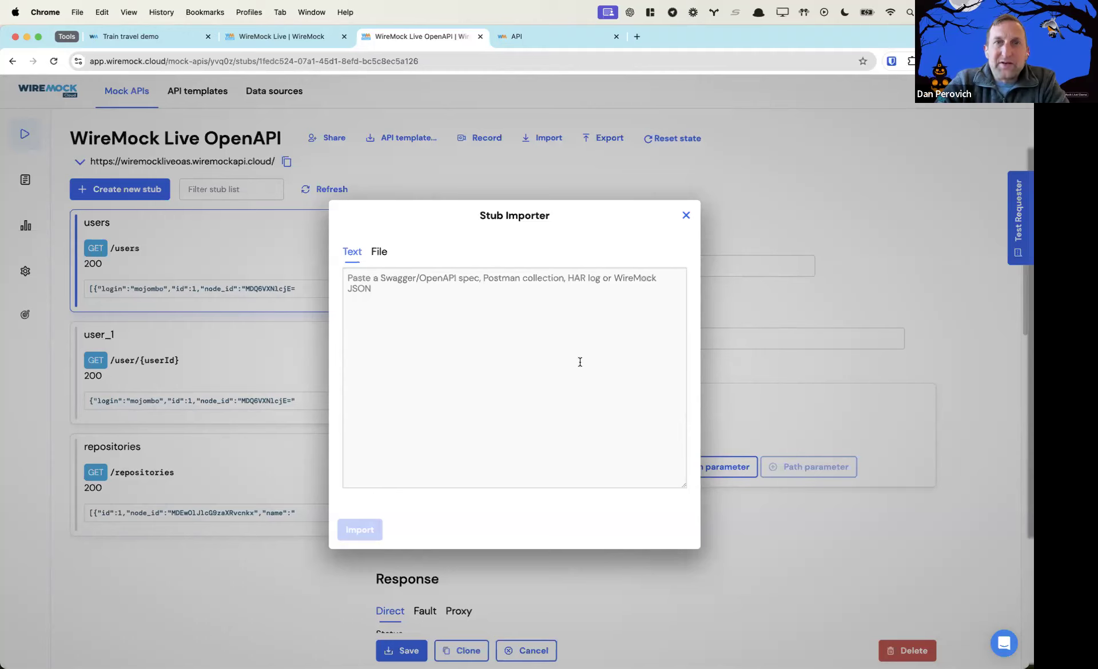
left_click(384, 253)
left_click_drag(573, 371, 434, 373)
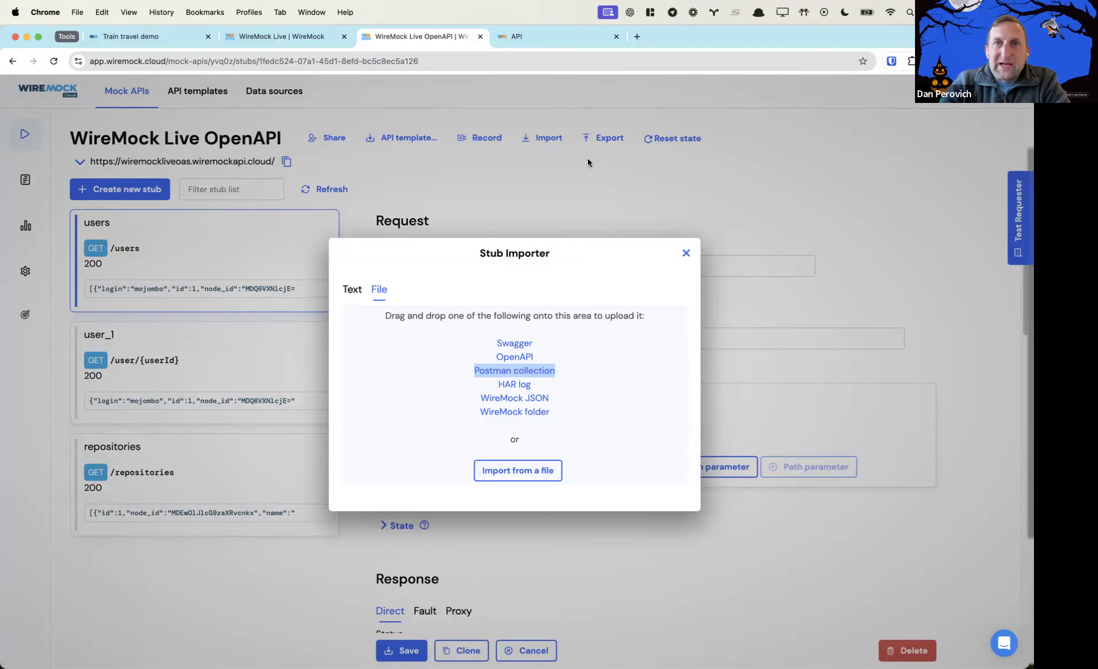
left_click(626, 113)
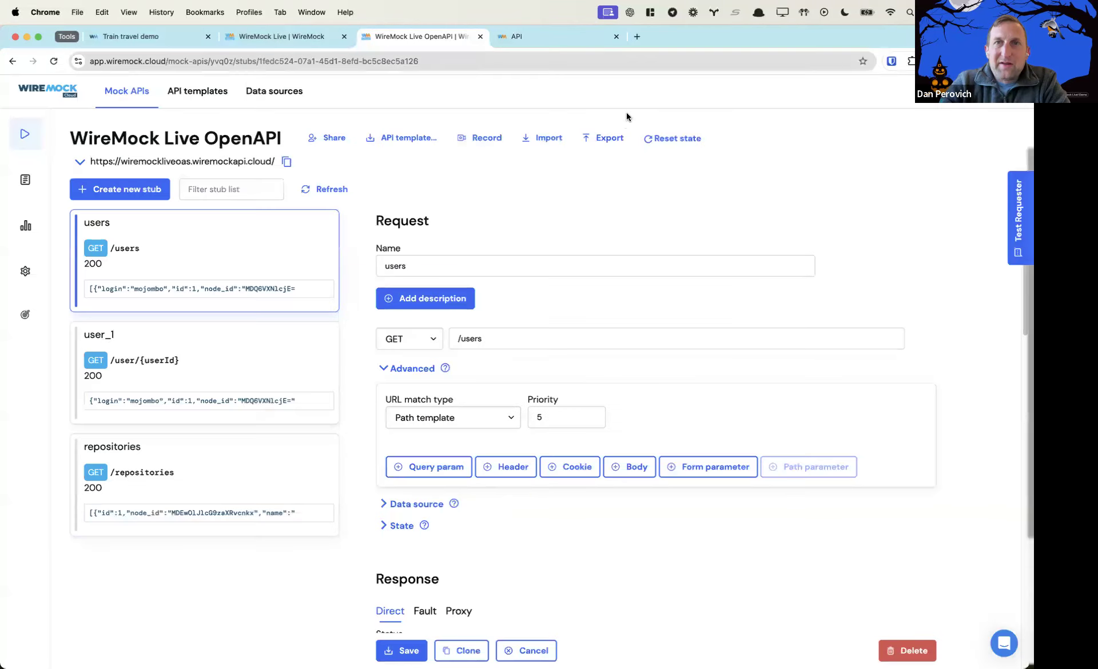
Glance at export options, then review importer File formats like WireMock folder and close it
left_click(602, 138)
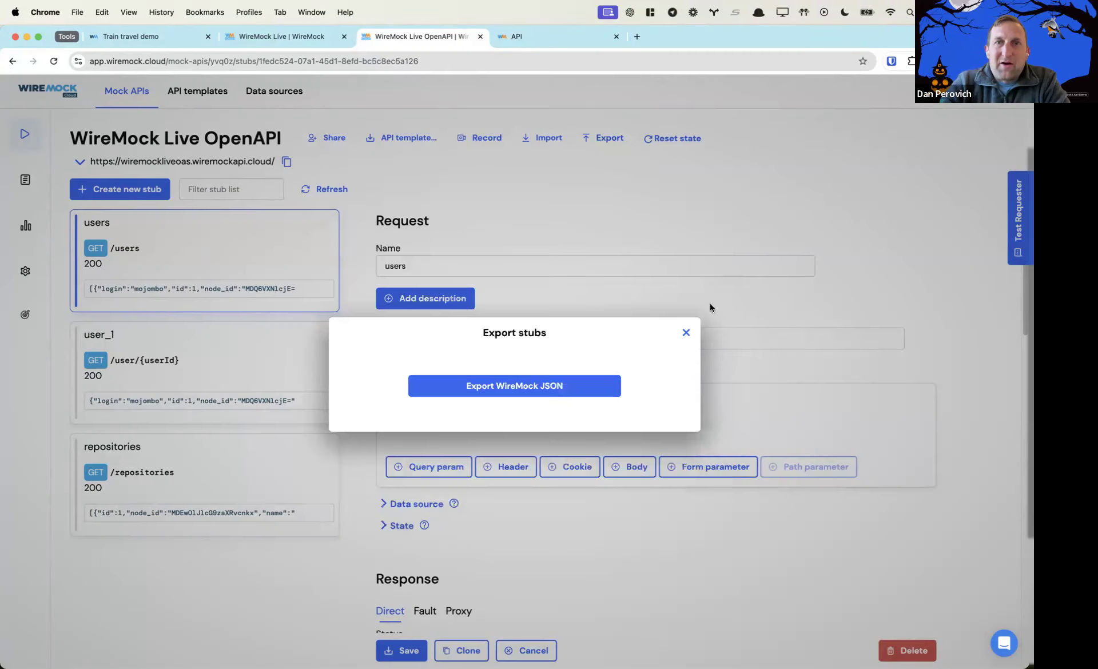
left_click(686, 333)
left_click(546, 139)
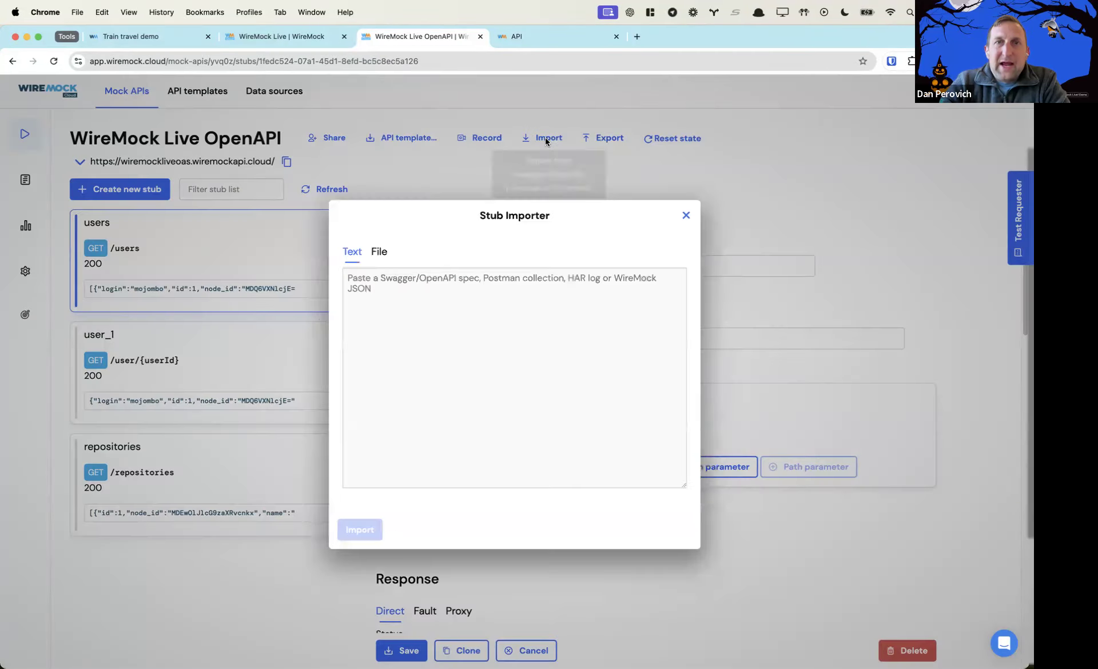
left_click(379, 252)
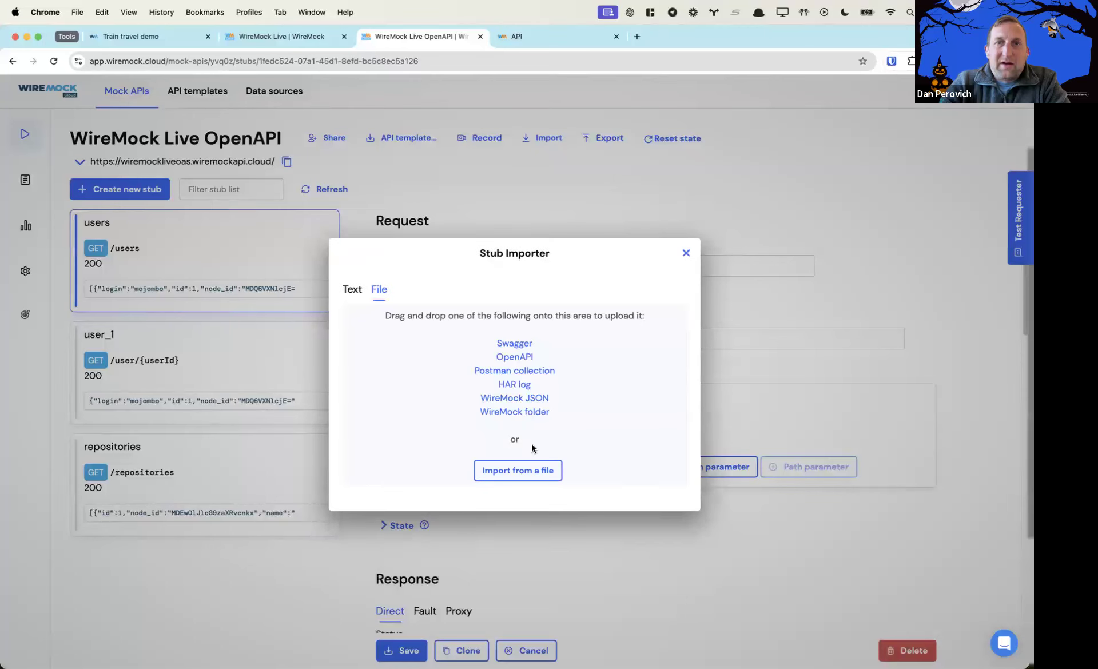
left_click_drag(562, 415, 482, 420)
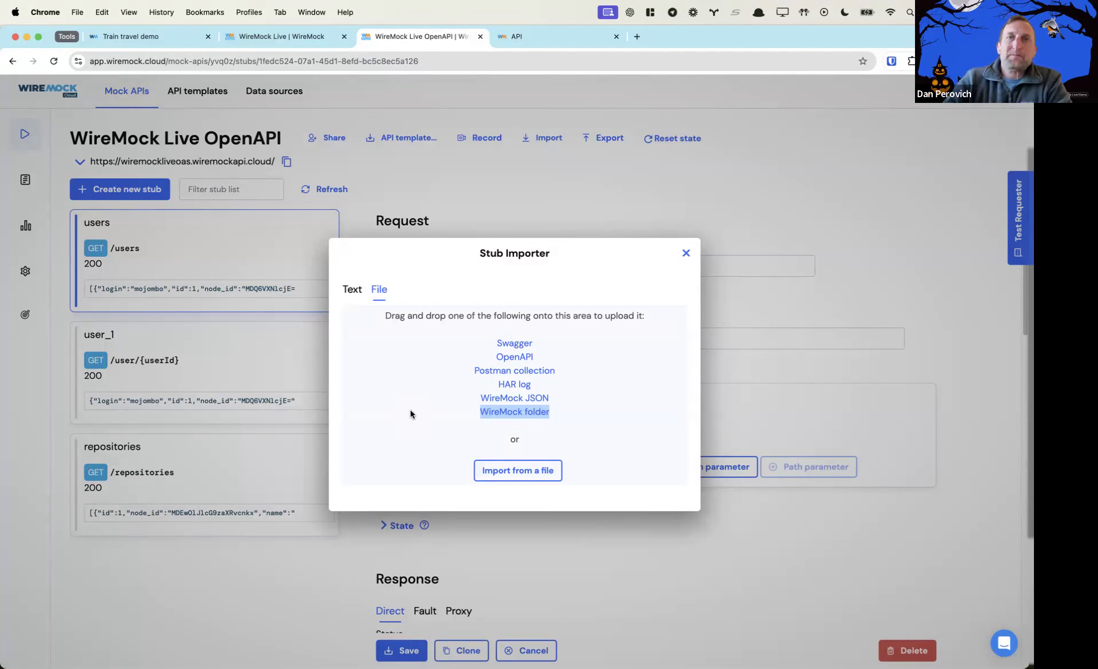
left_click(686, 254)
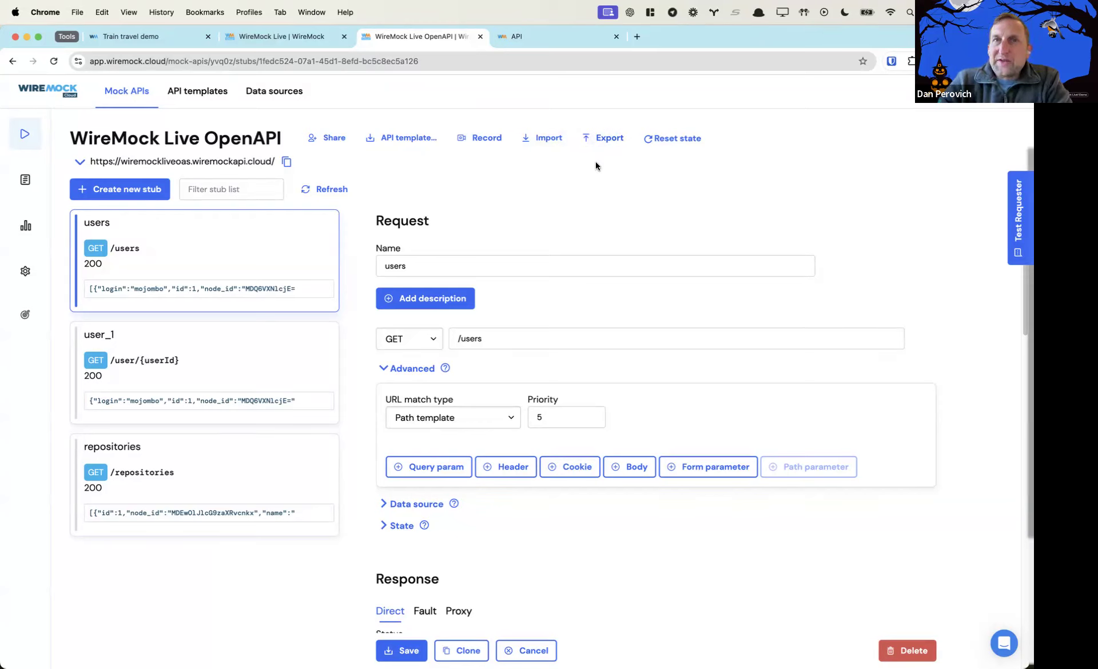
left_click(541, 143)
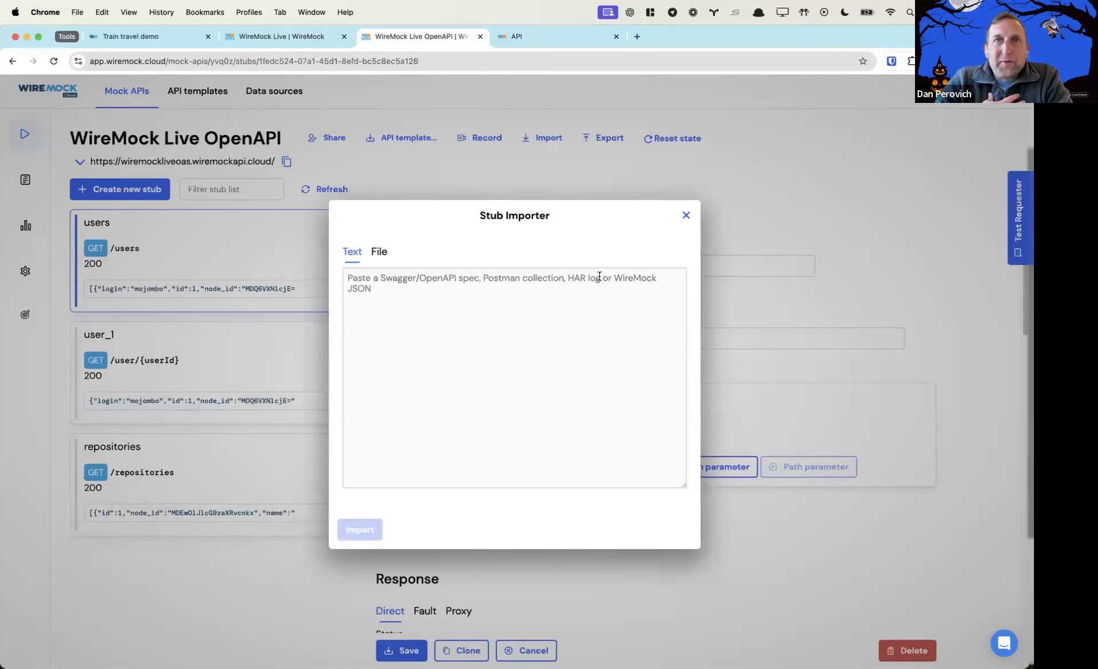
left_click(537, 185)
left_click(483, 139)
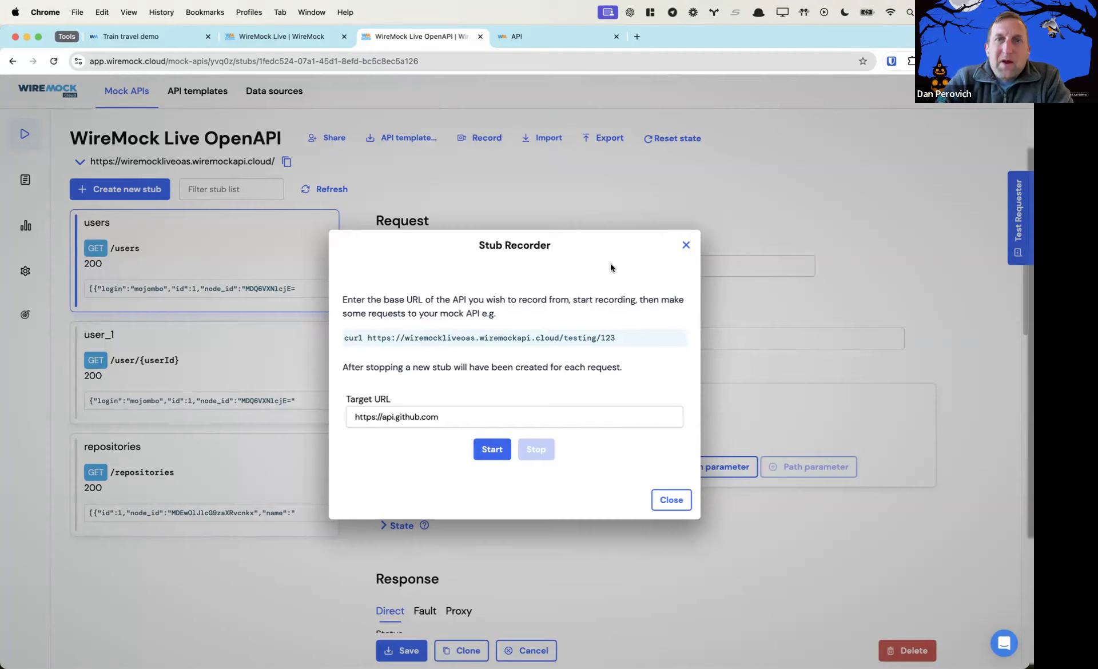
Close the Stub Recorder and open the Stub Importer on its empty Text tab
left_click(670, 497)
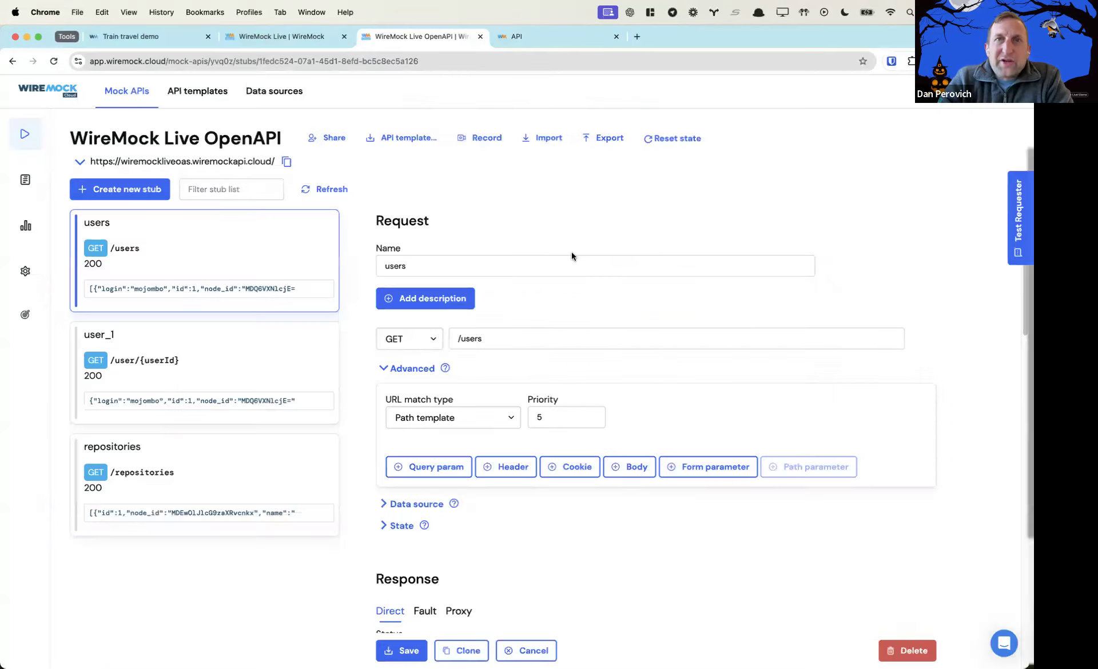
left_click(545, 139)
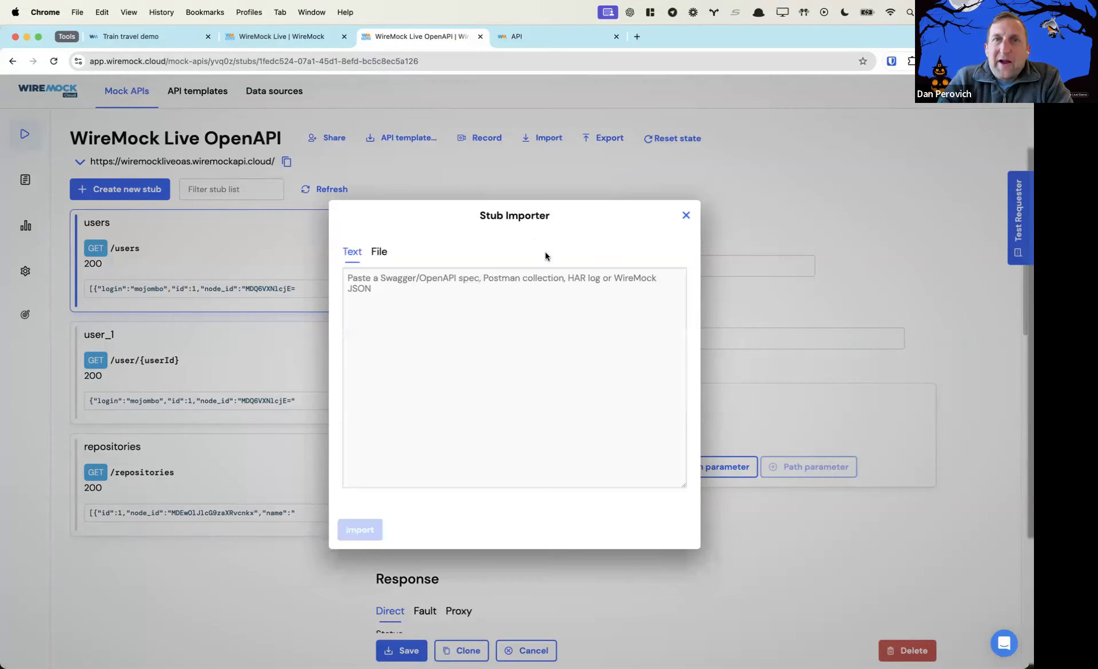
View the importer's File-tab formats, then close it leaving the three stubs unchanged
left_click(379, 252)
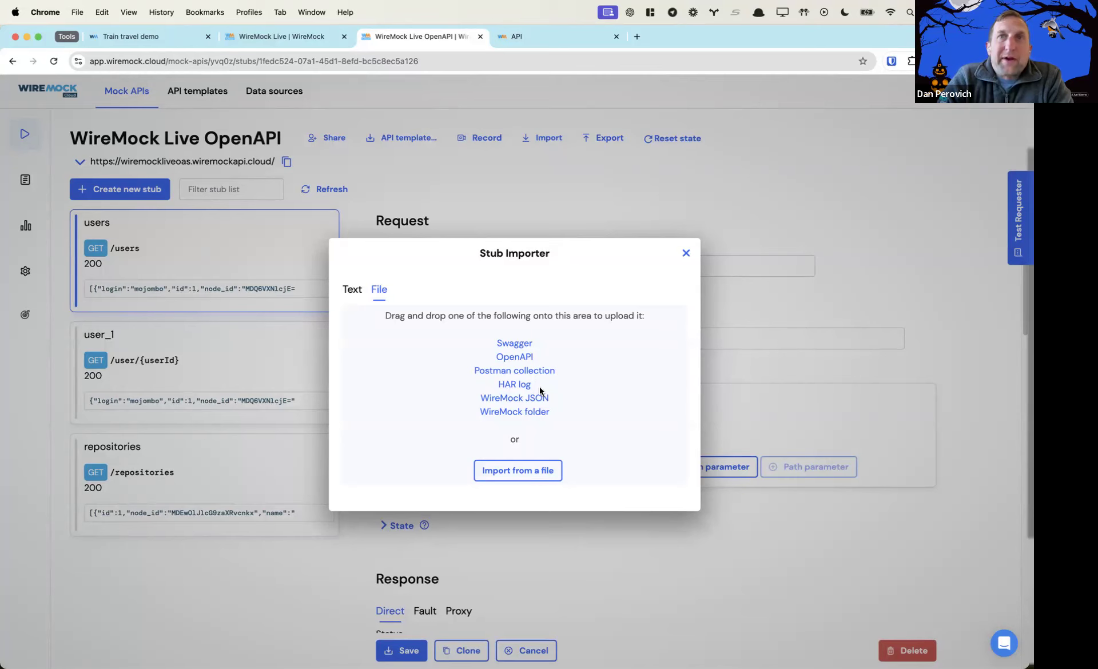
left_click(685, 253)
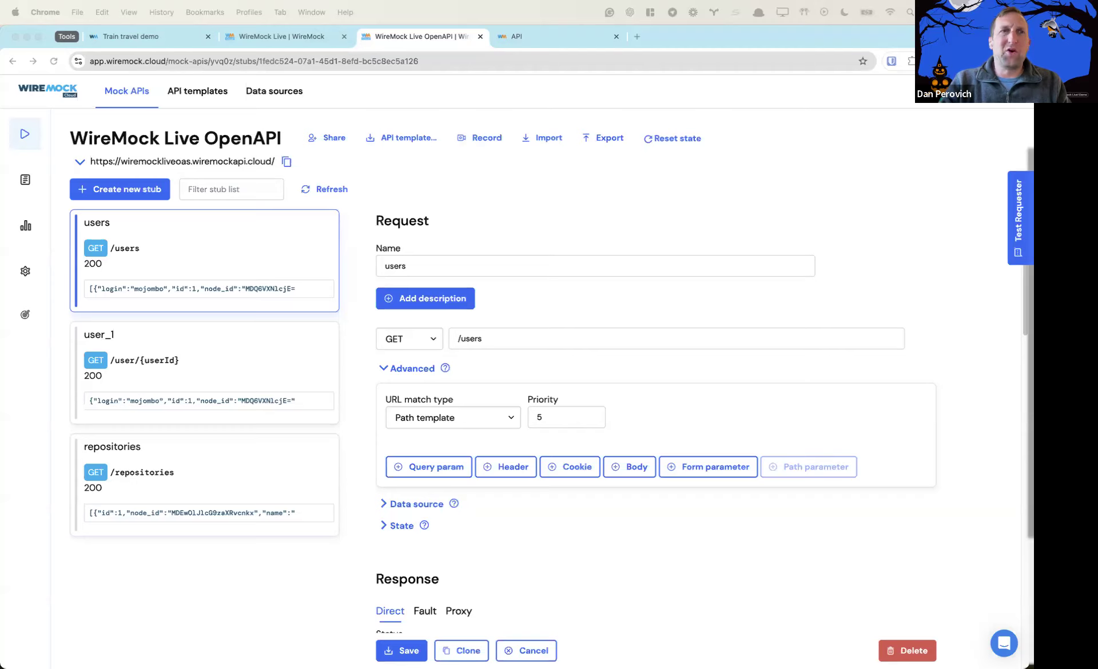
Show the WireMock Live OpenAPI settings, leaving the portal security type as None
left_click(26, 317)
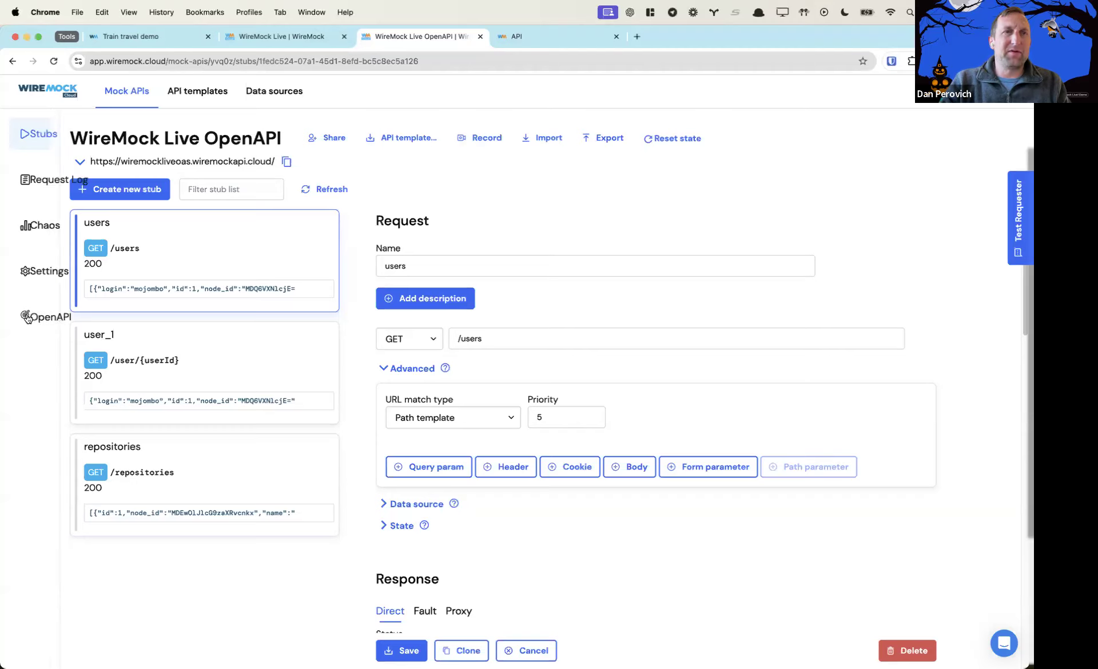
left_click(26, 317)
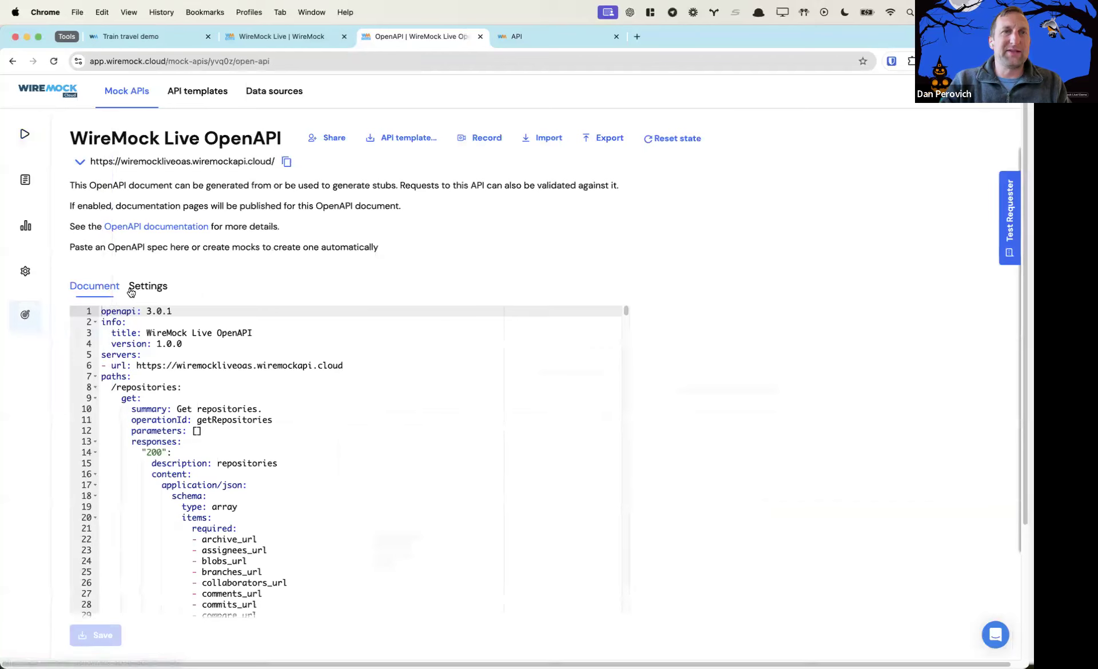
left_click(133, 289)
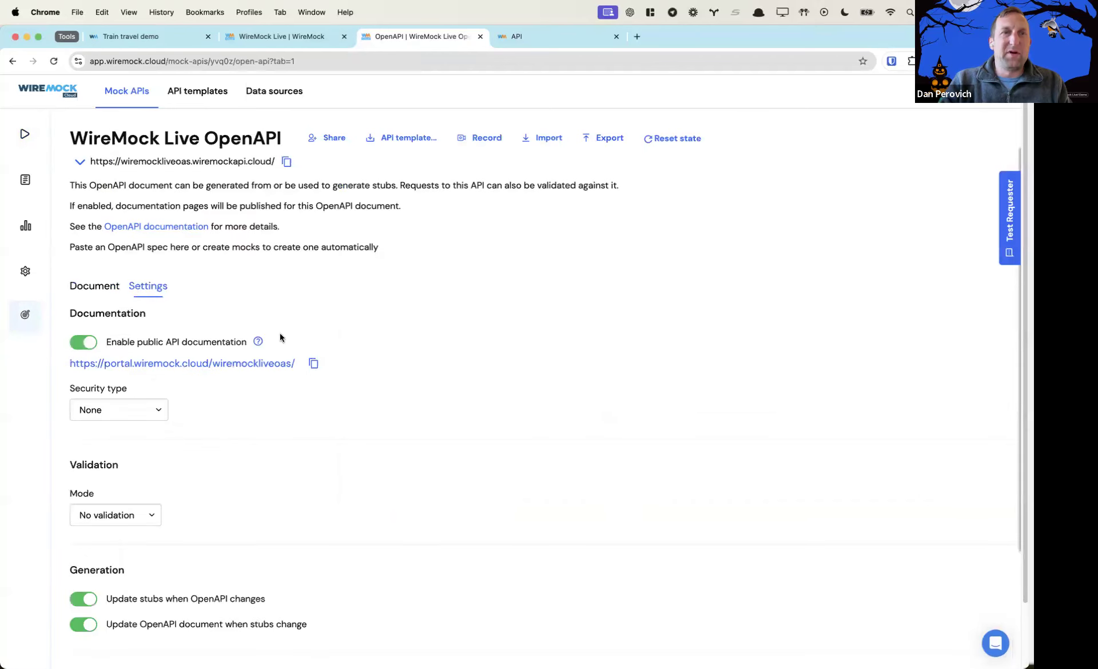
left_click(159, 410)
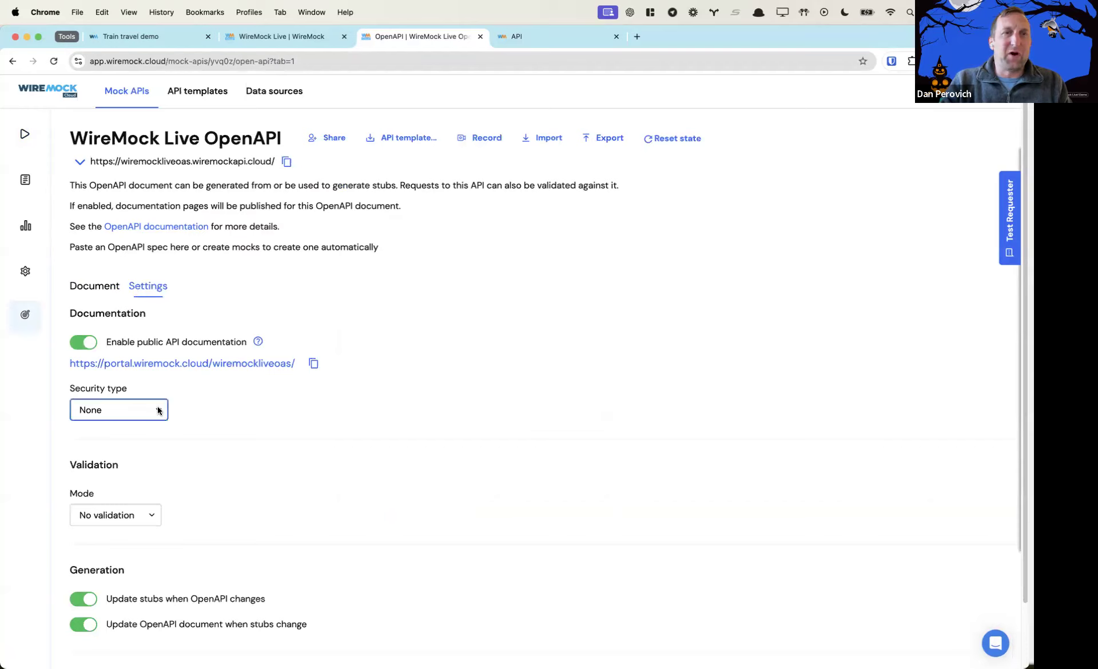
left_click(159, 410)
left_click(213, 410)
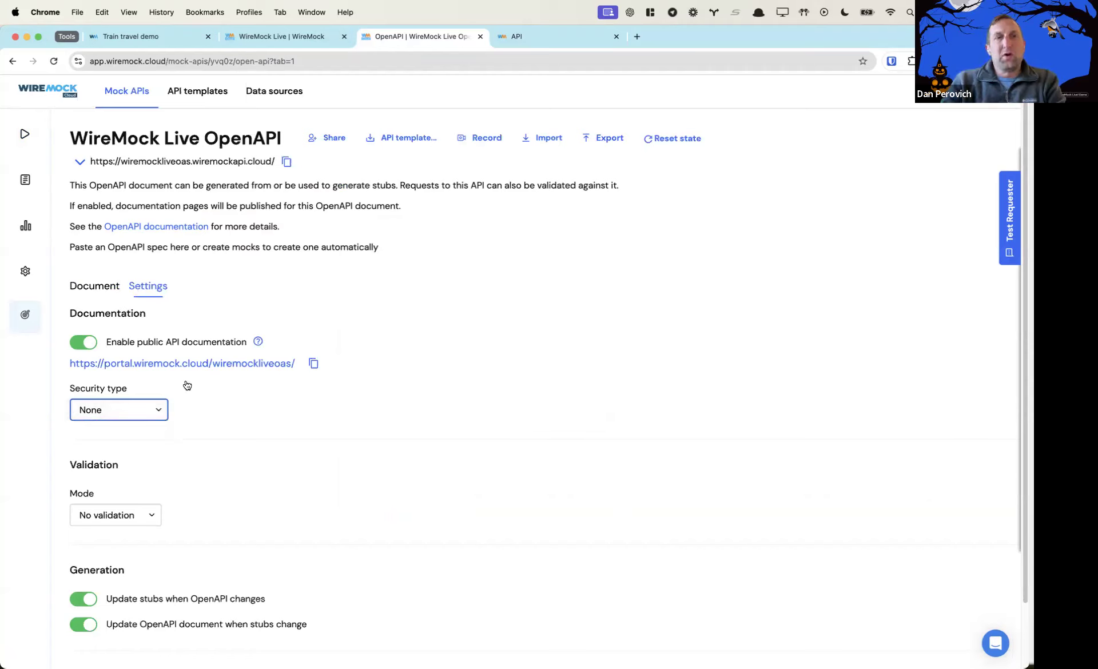
Preview the published documentation portal and its wiremock address, then come back to the settings
double_click(87, 314)
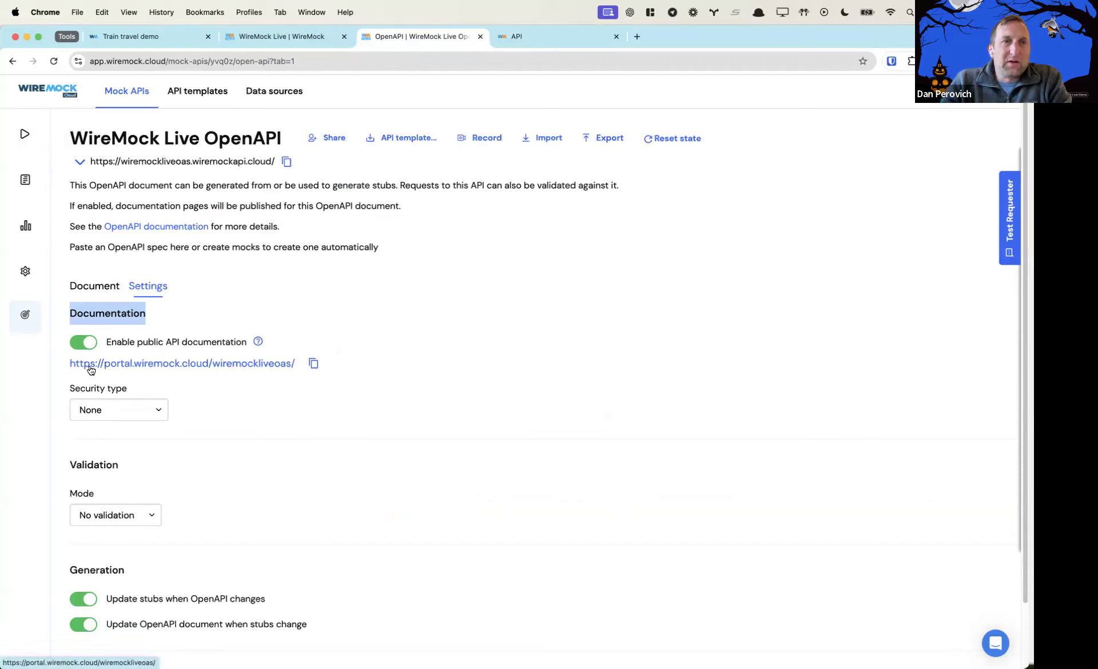
left_click(147, 364)
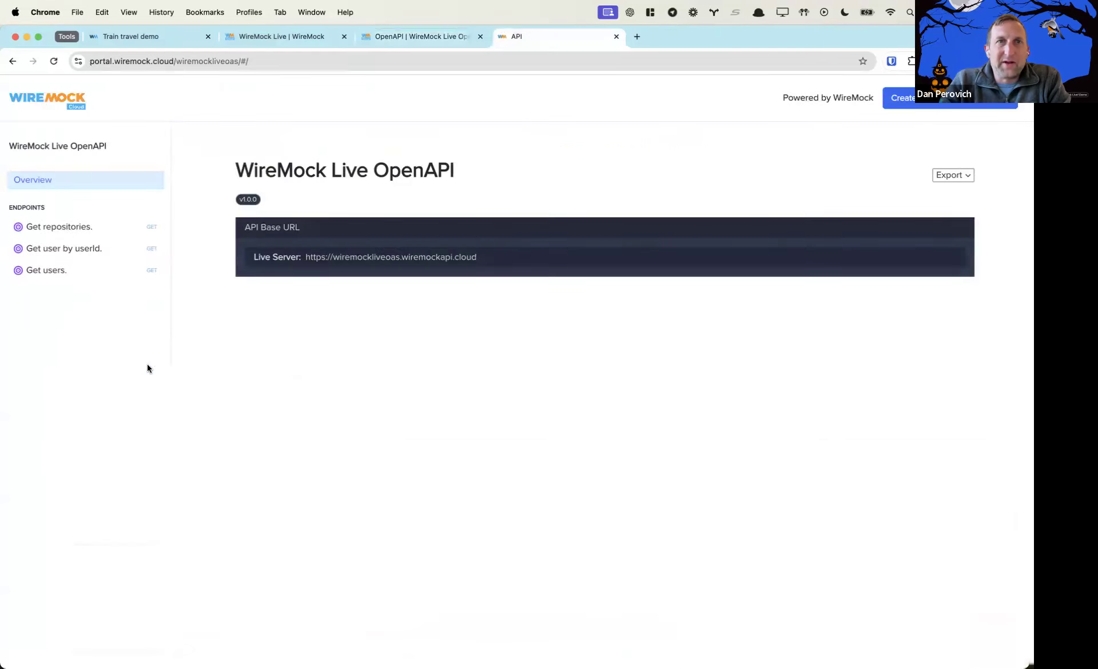
left_click(143, 63)
double_click(142, 63)
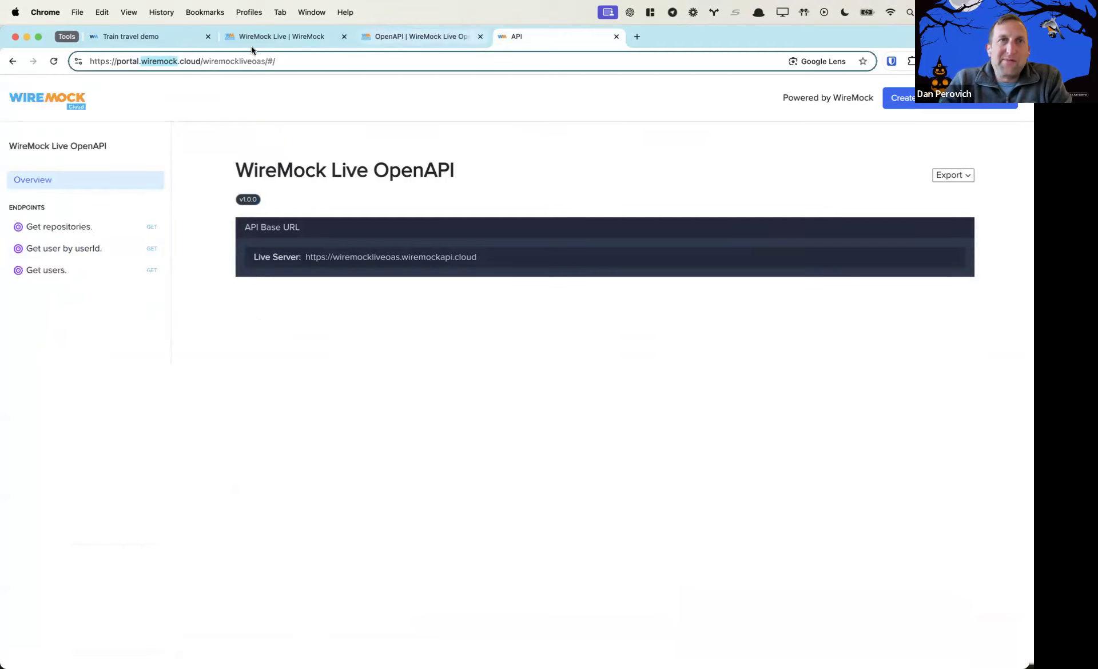
left_click(363, 40)
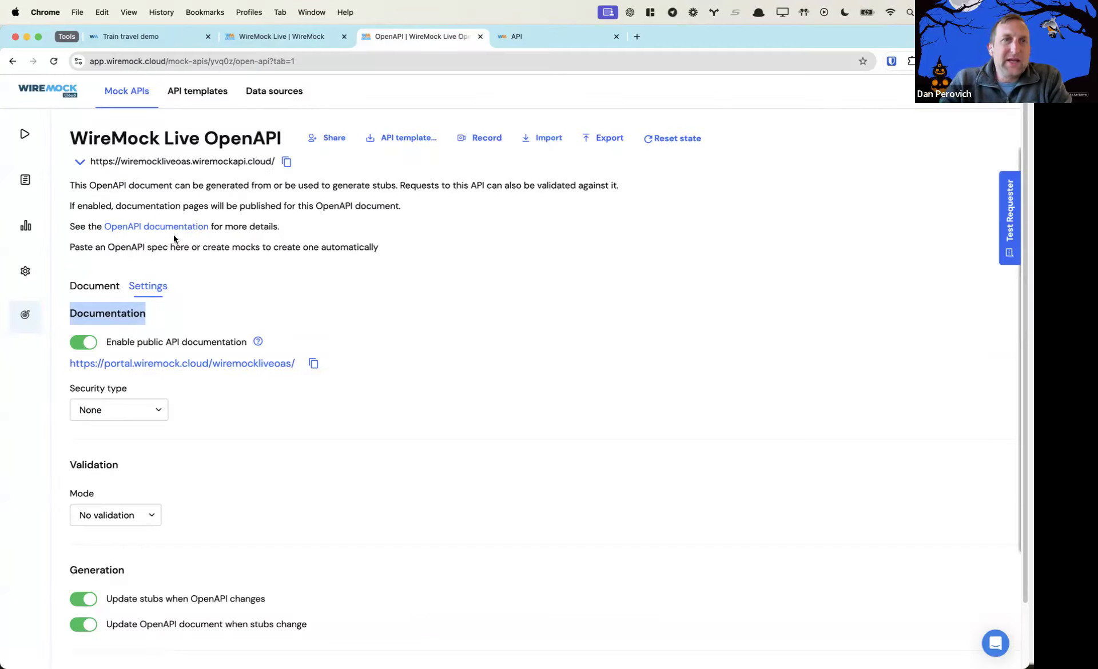
Set the documentation portal's Security type to WireMock Cloud
double_click(91, 389)
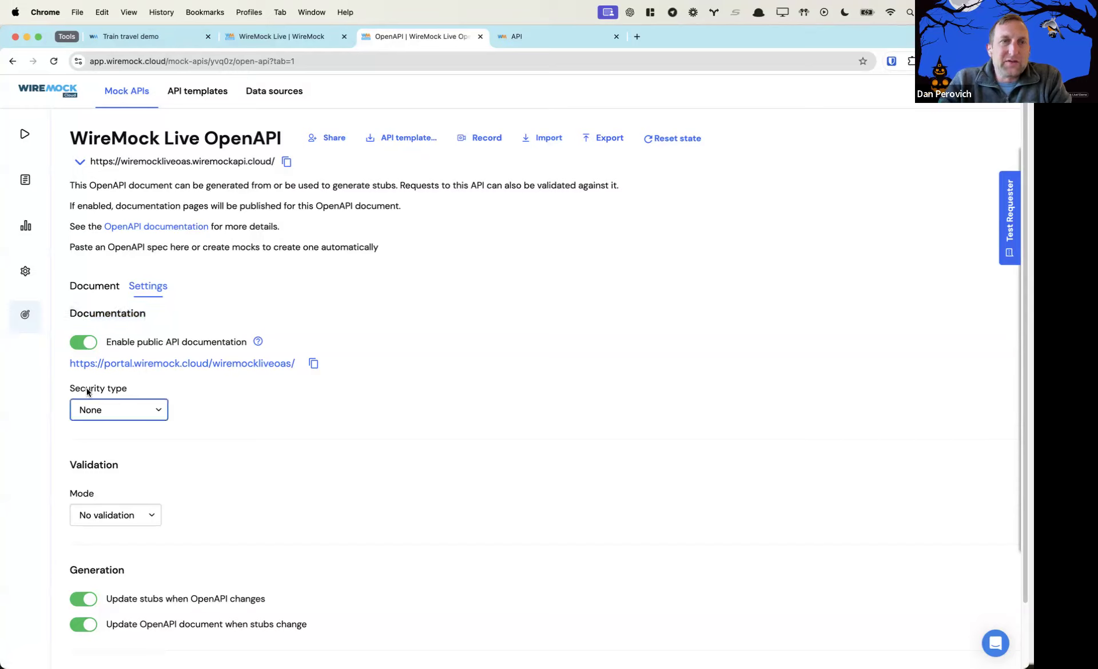
left_click(97, 421)
left_click(99, 420)
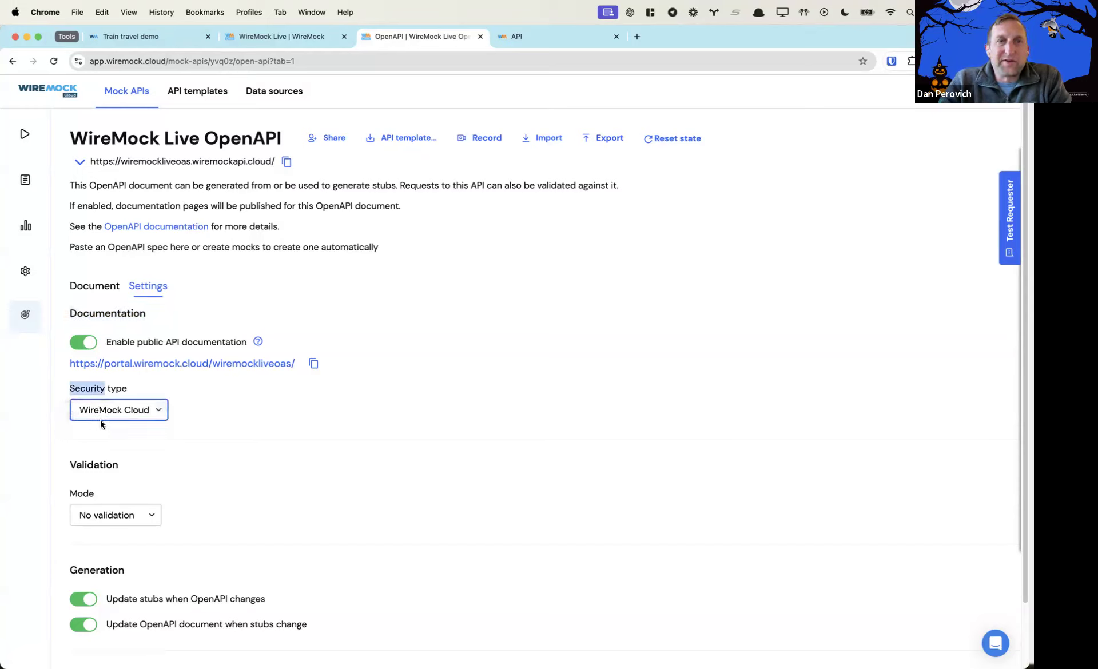
scroll(236, 459, "down", 2)
scroll(236, 459, "up", 2)
Reload the documentation portal and copy its full address
key("ctrl+Tab")
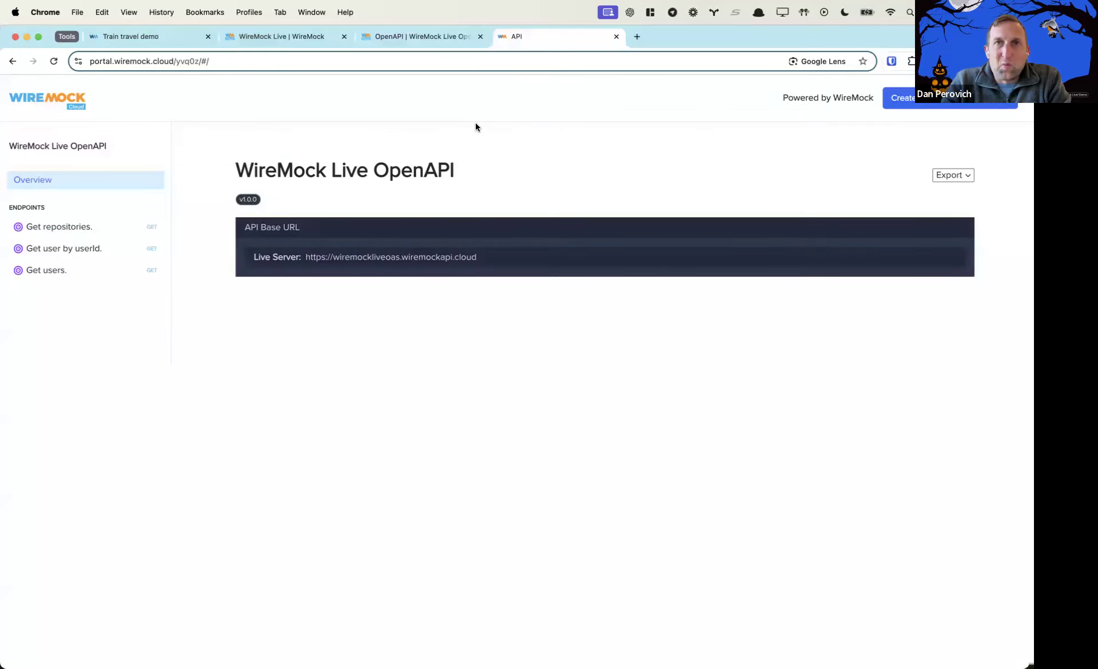
left_click(60, 62)
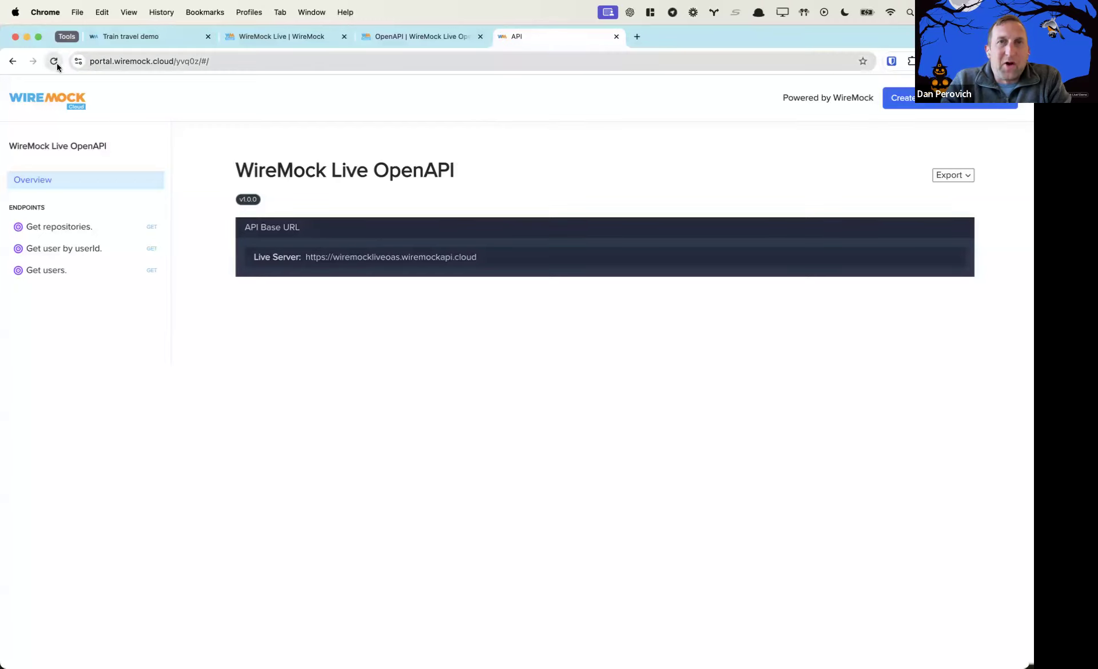
left_click(173, 61)
key("super+c")
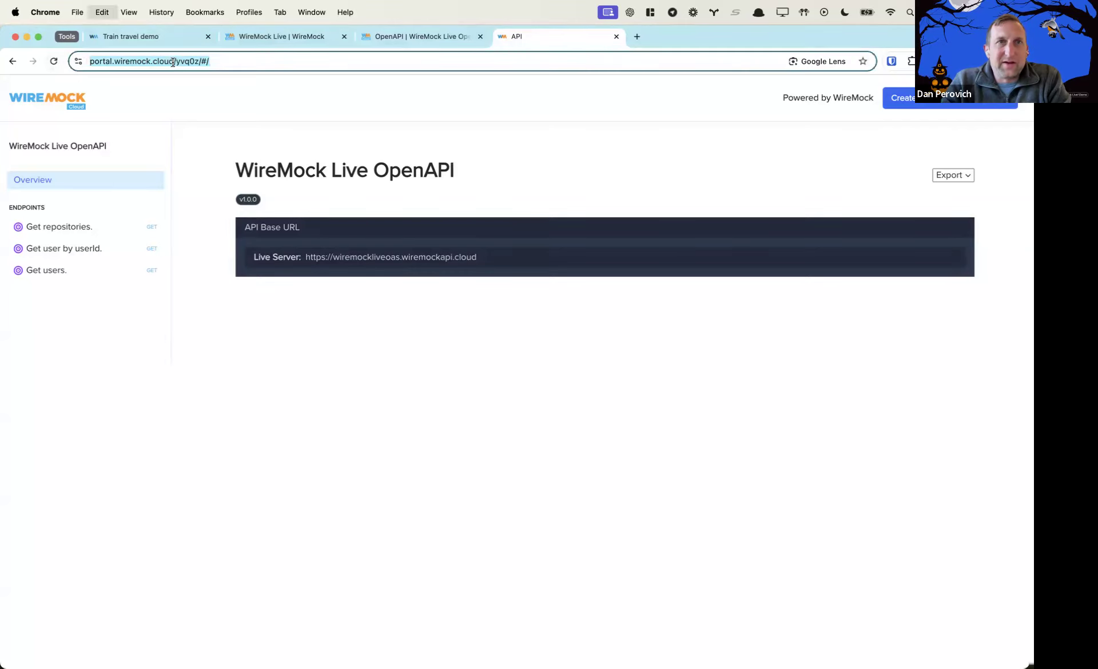
Visit the copied portal address in a new private window without being signed in
key("super+shift+n")
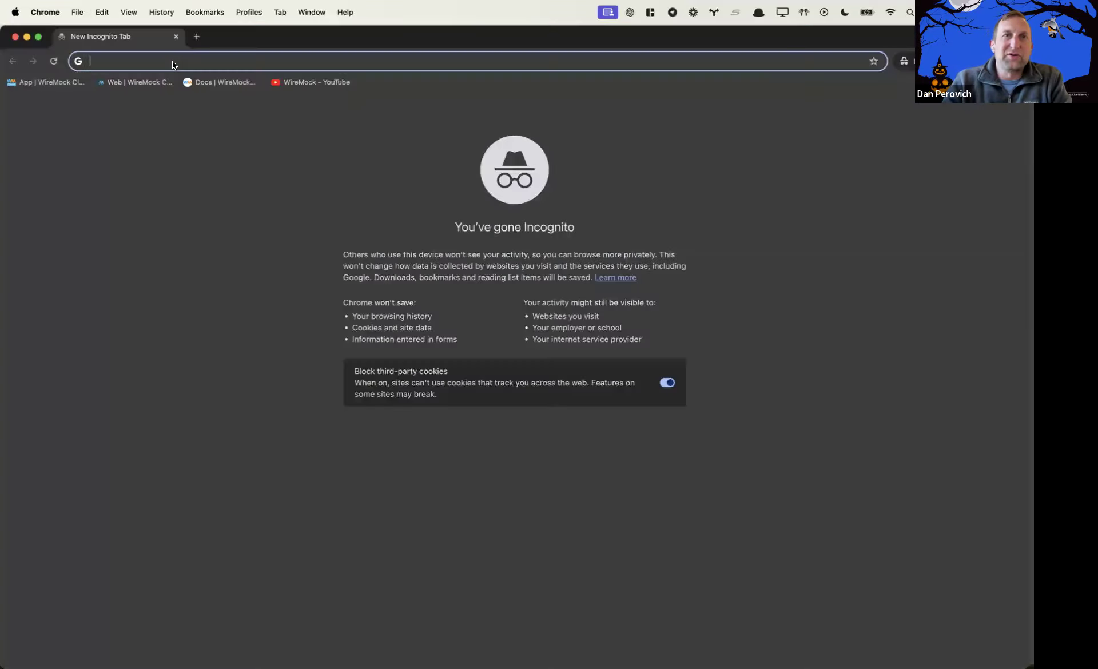
key("super+v")
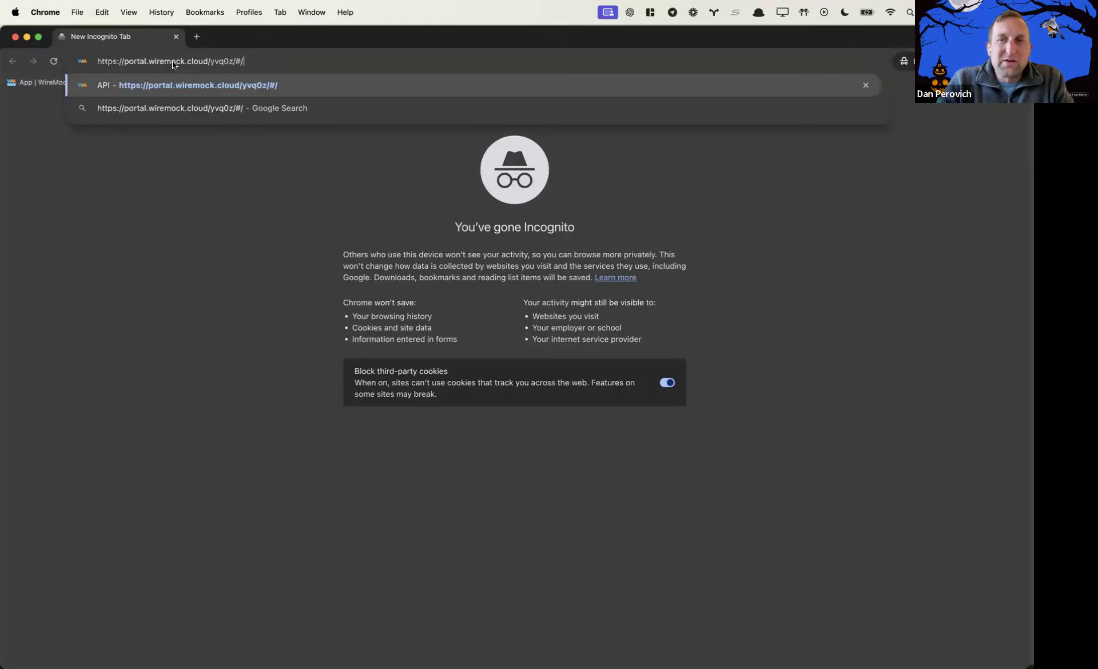
key("Return")
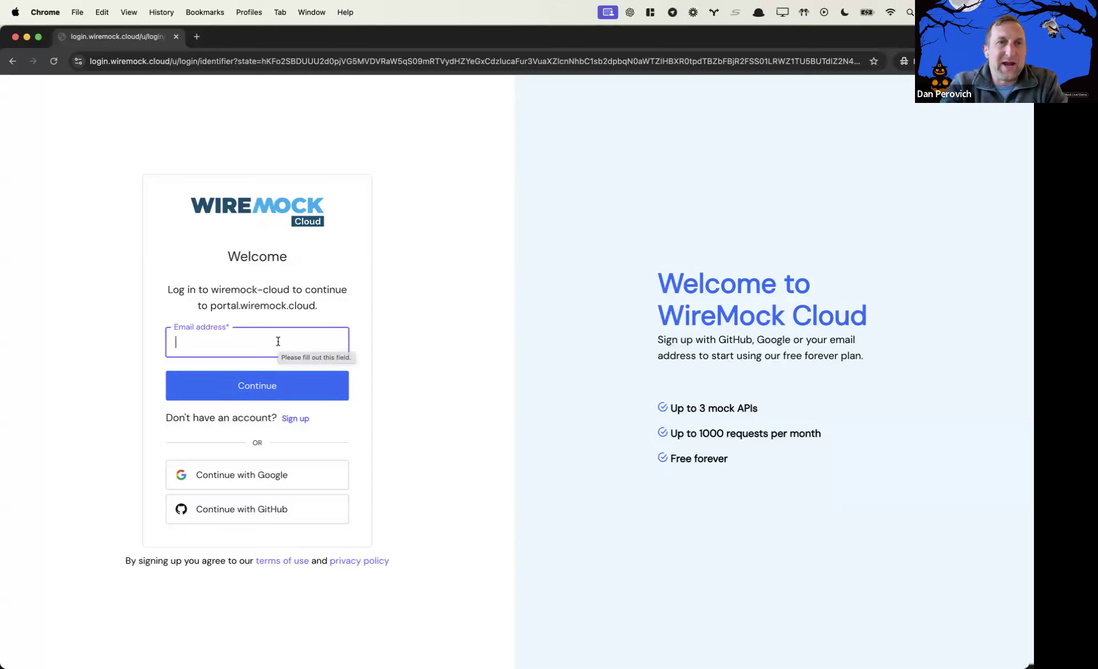
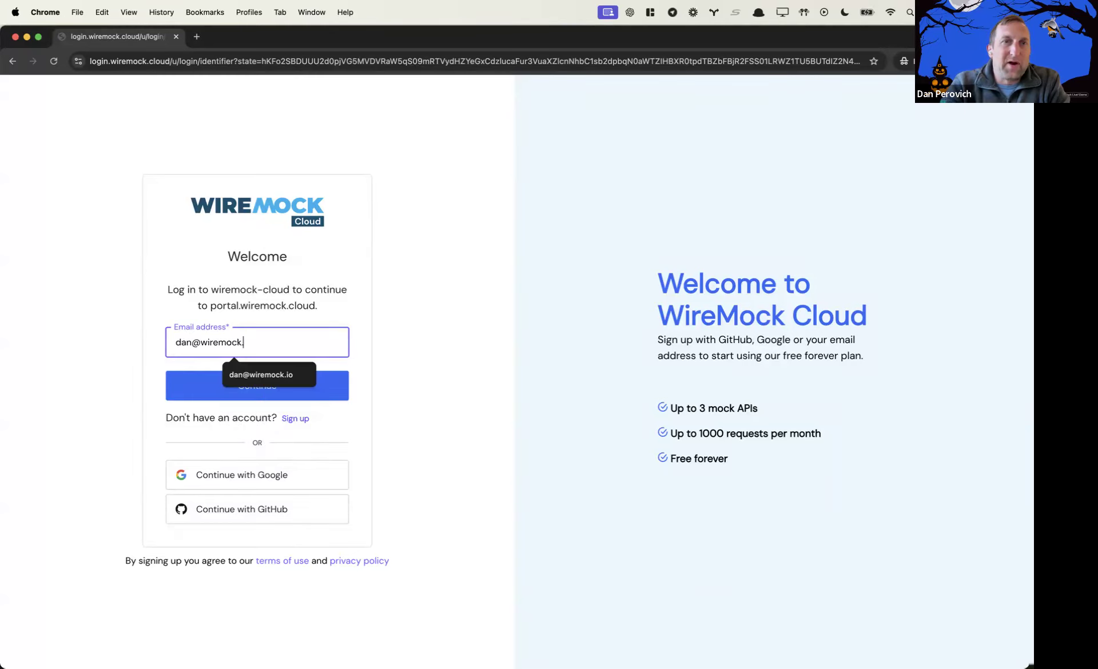
Enter the account email and continue, then go back and choose Google sign-in instead
left_click(296, 386)
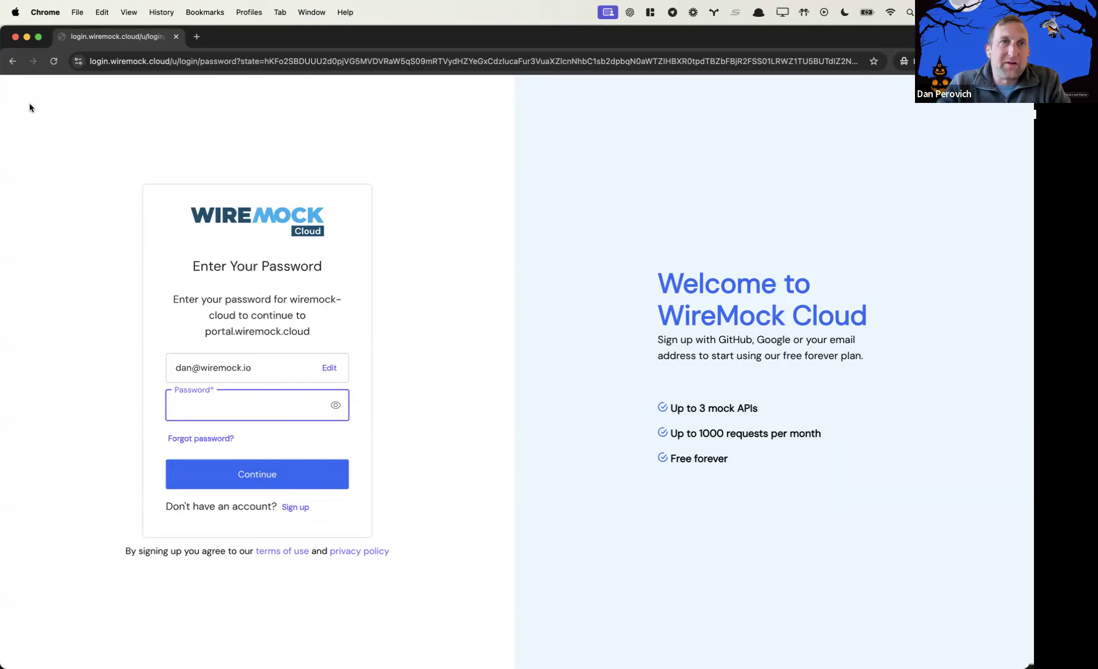
left_click(13, 63)
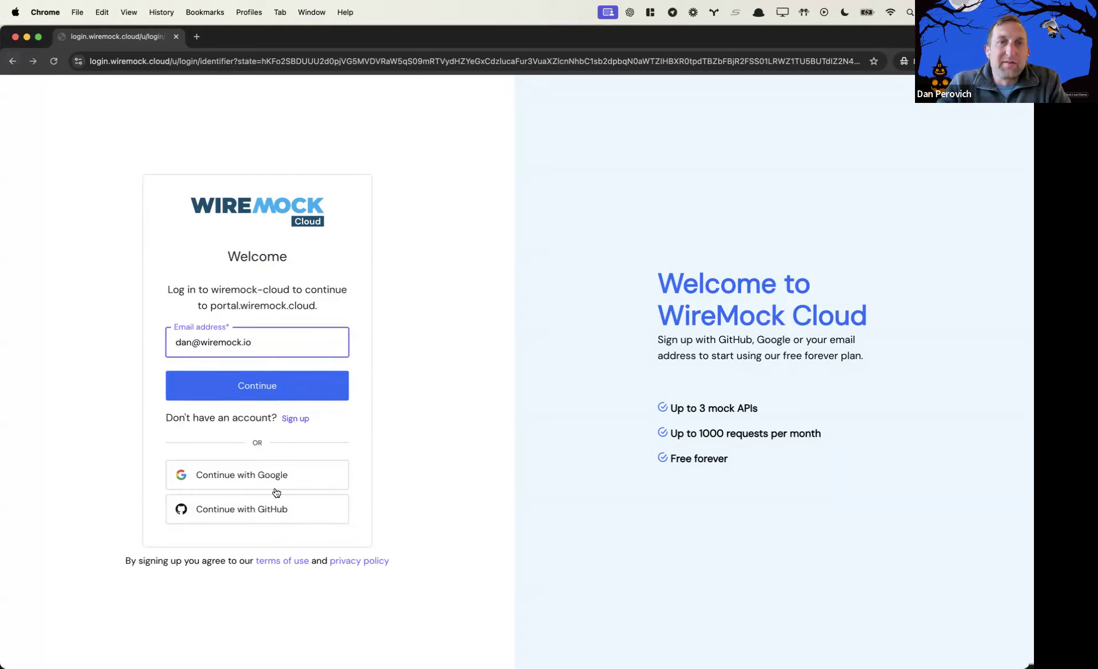
left_click(273, 482)
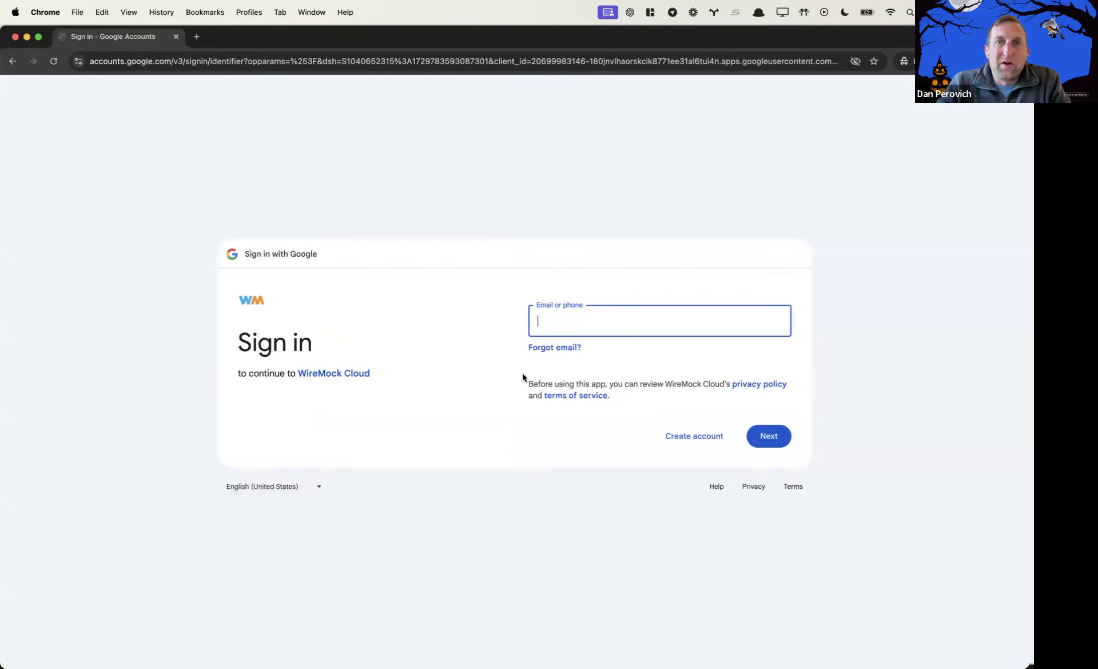
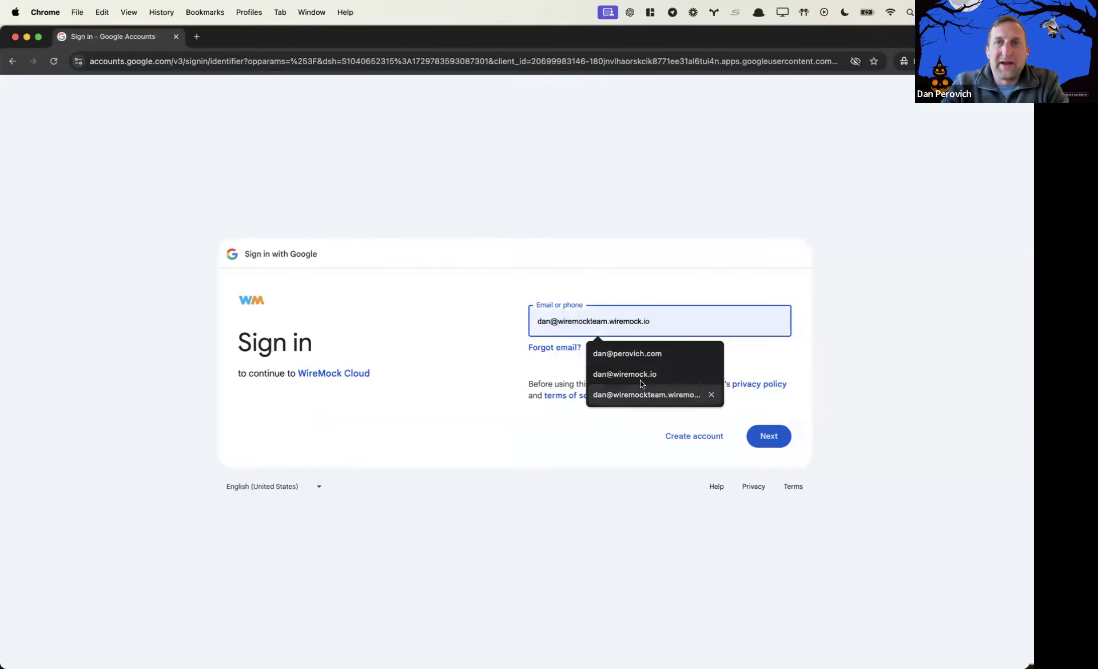
Pick the saved work Google account and proceed to the password step
left_click(637, 375)
left_click(767, 433)
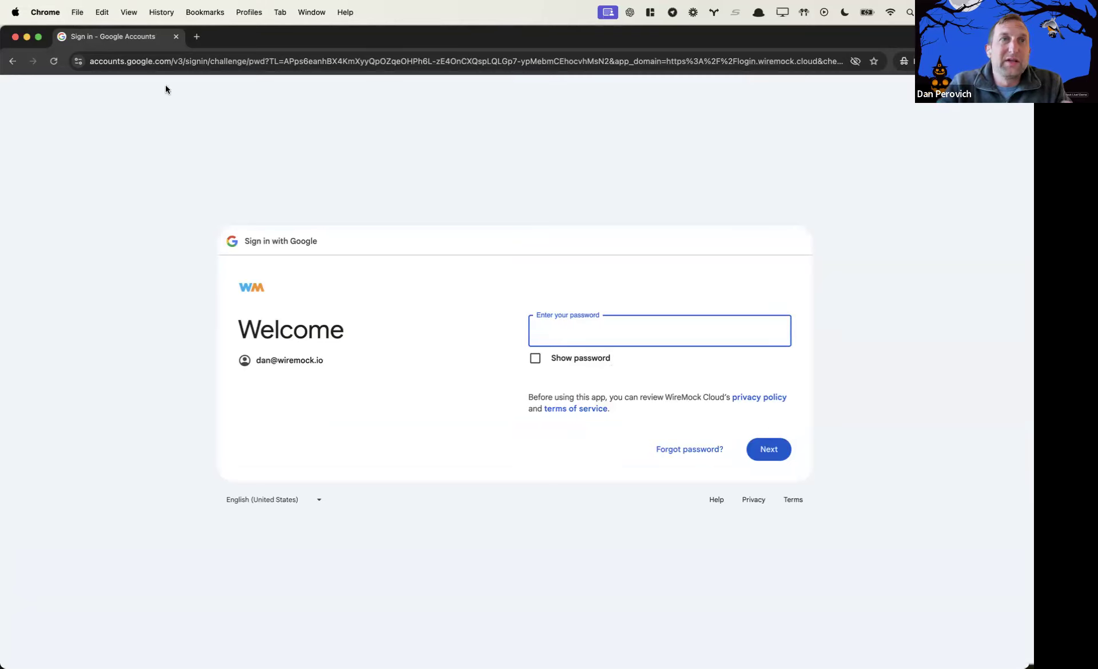
left_click(15, 37)
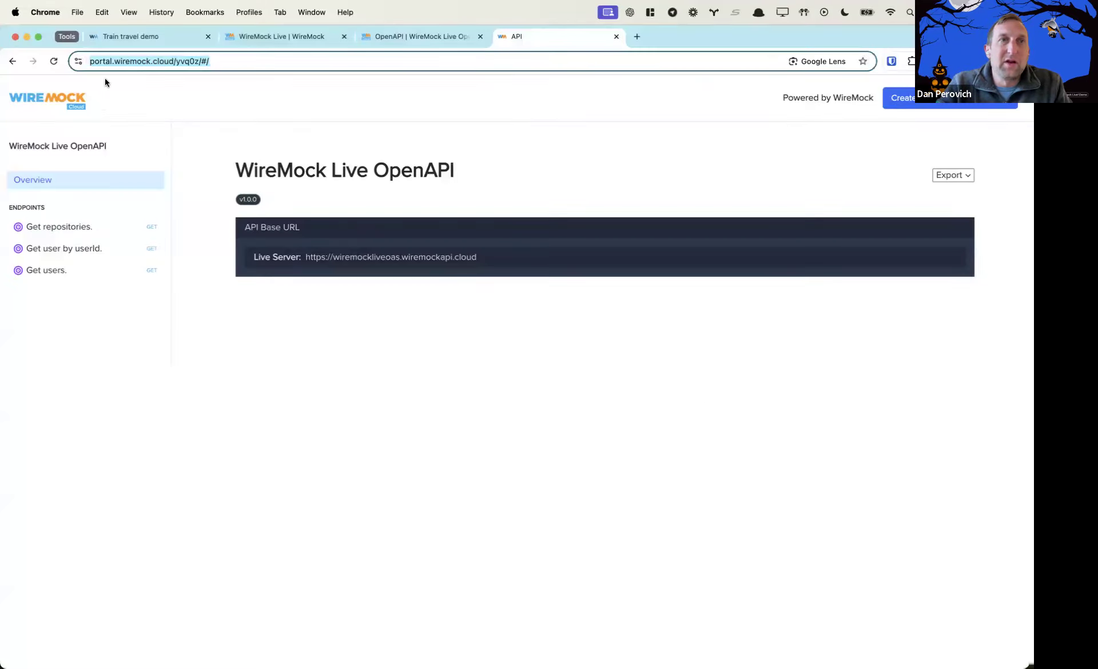
Return to the WireMock Live OpenAPI settings and expand the portal Security type choices
left_click(375, 43)
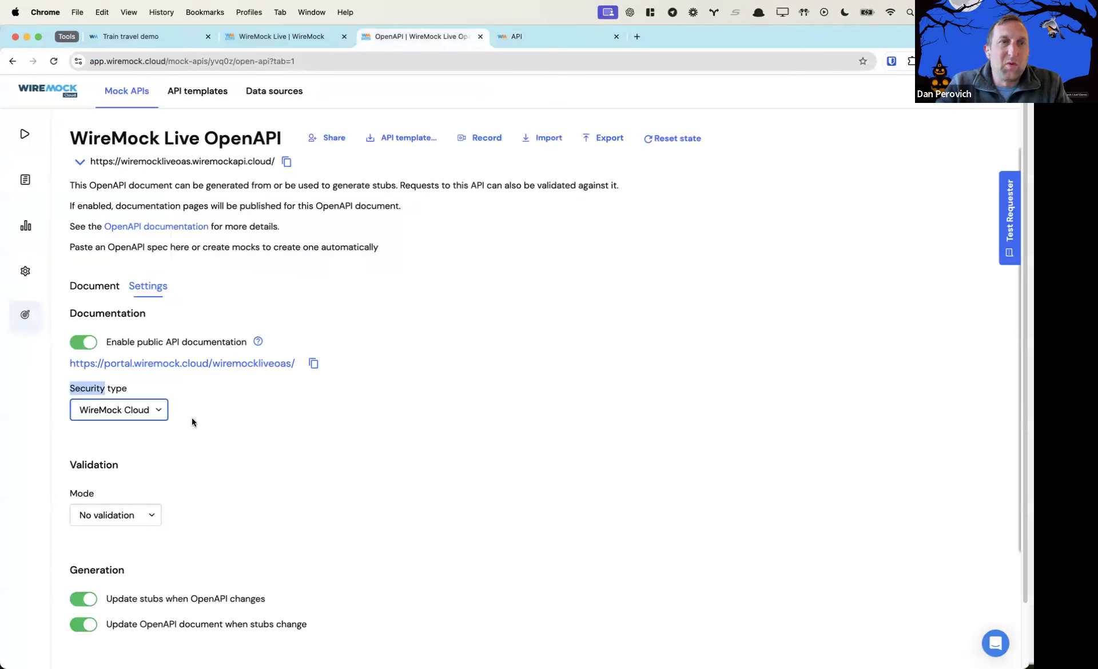
left_click_drag(78, 393, 136, 415)
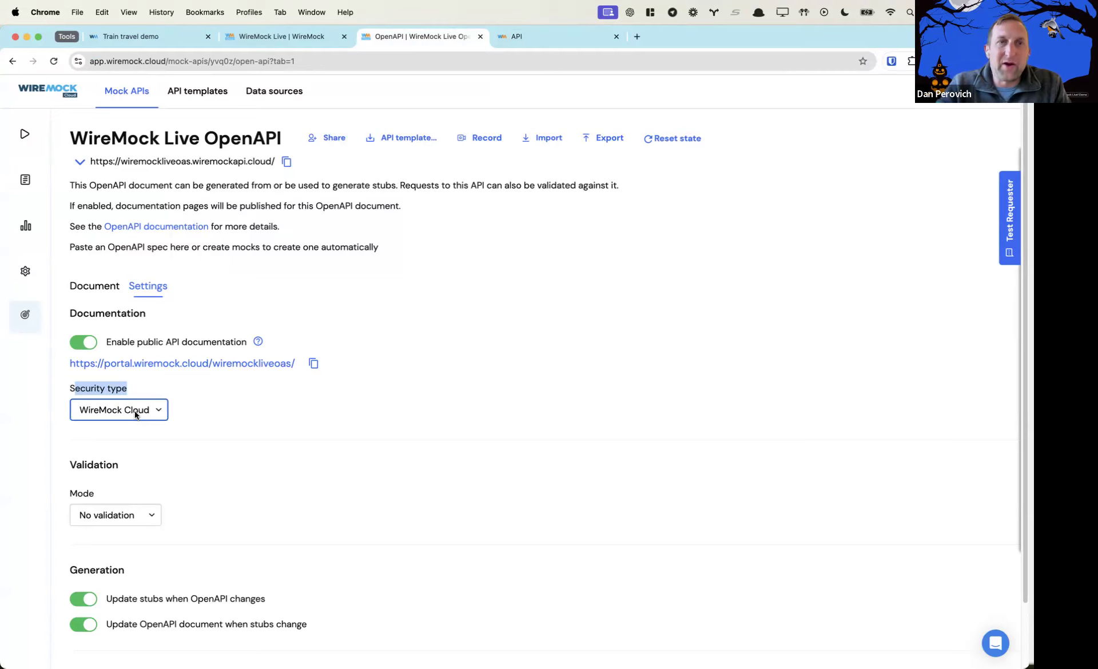
left_click(136, 415)
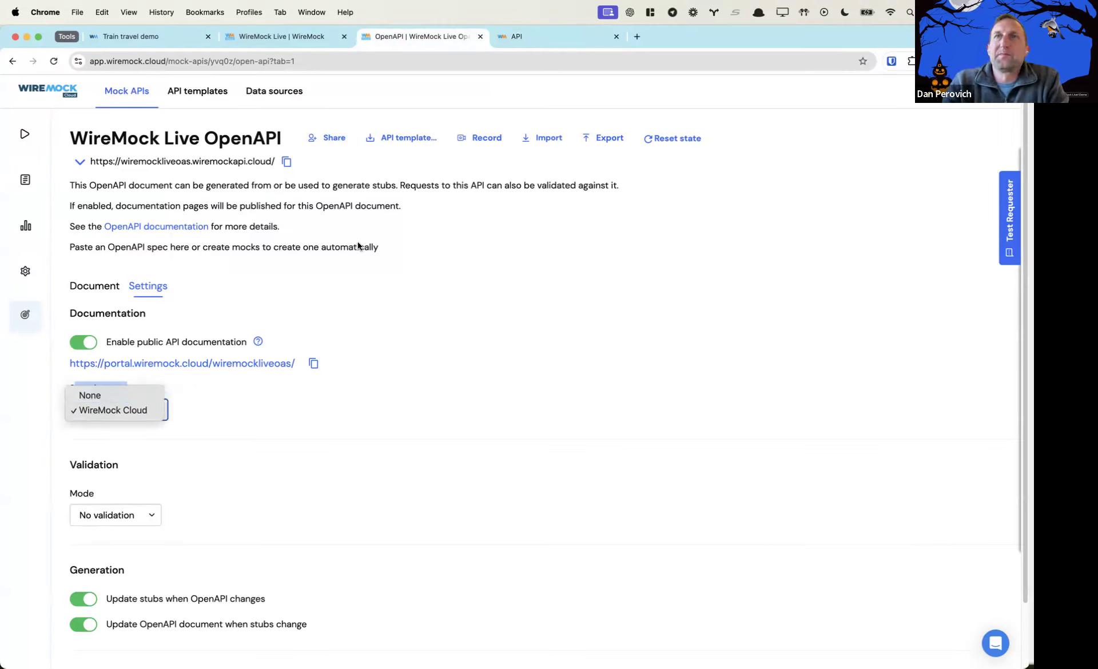
Keep portal security on WireMock Cloud and open the published portal.wiremock.cloud documentation link
left_click(317, 416)
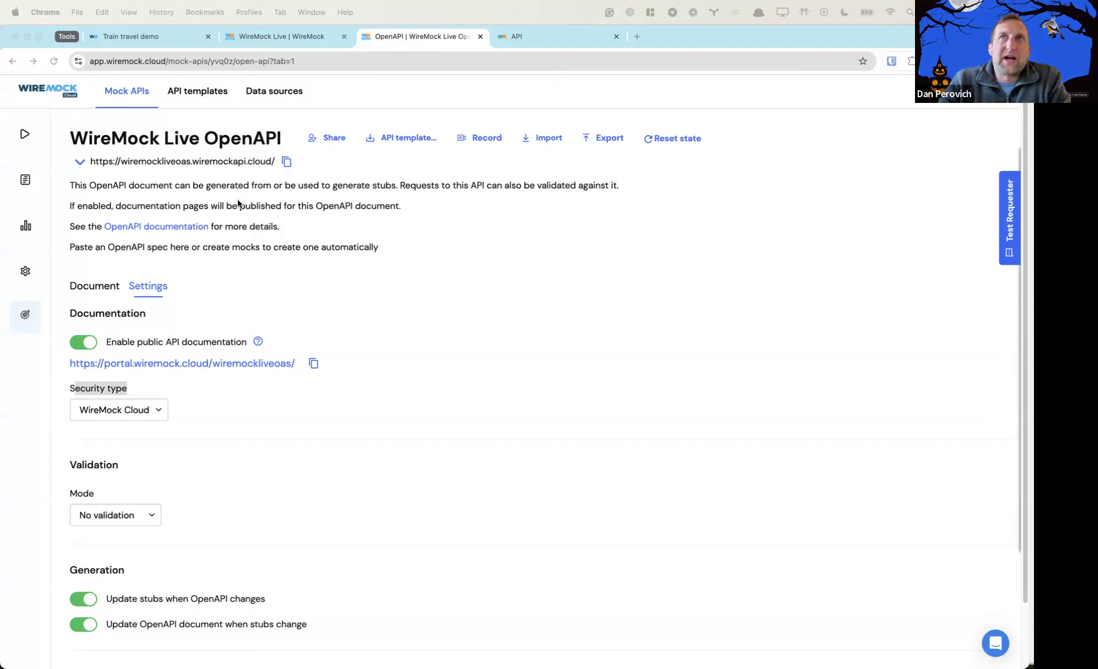
left_click(160, 413)
left_click(159, 413)
left_click(256, 410)
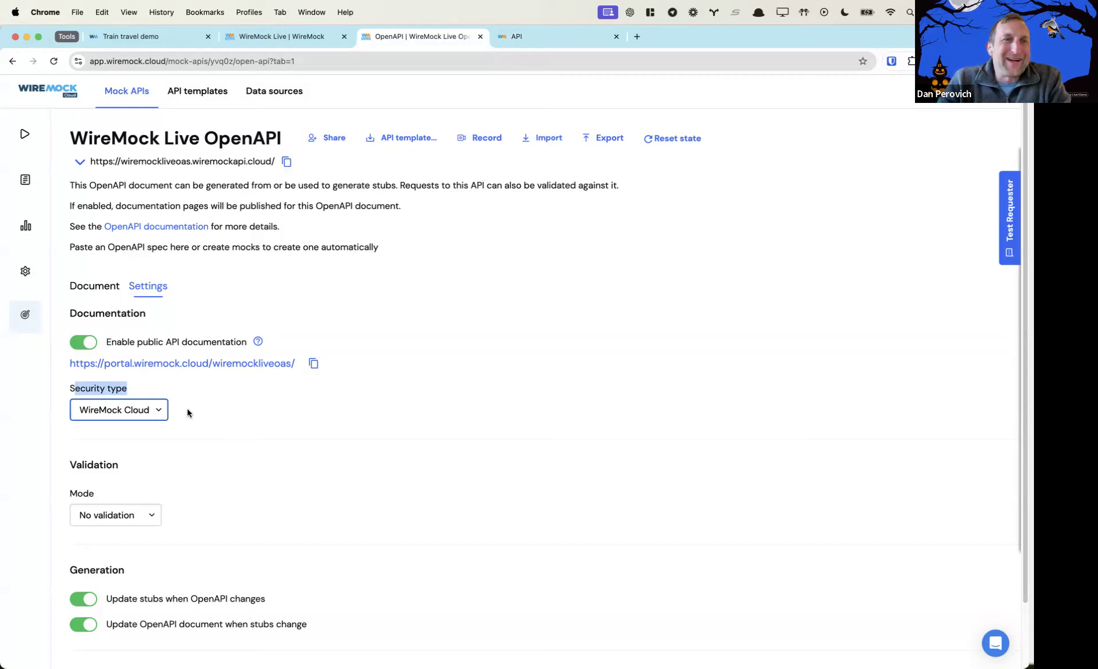
mouse_move(68, 291)
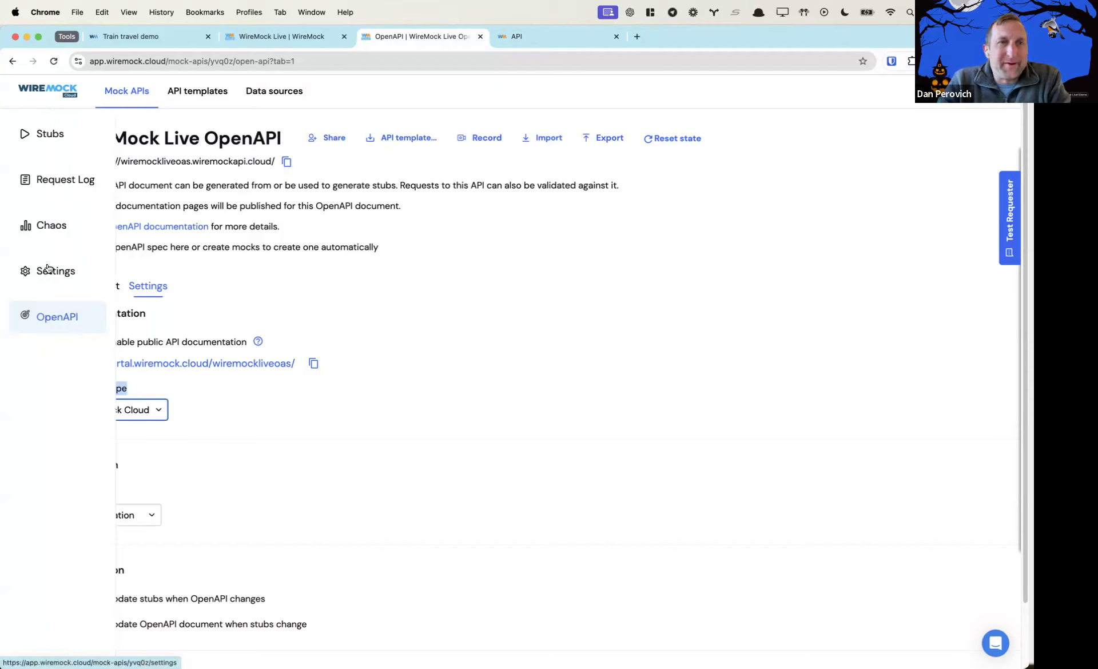
left_click(133, 411)
left_click(252, 403)
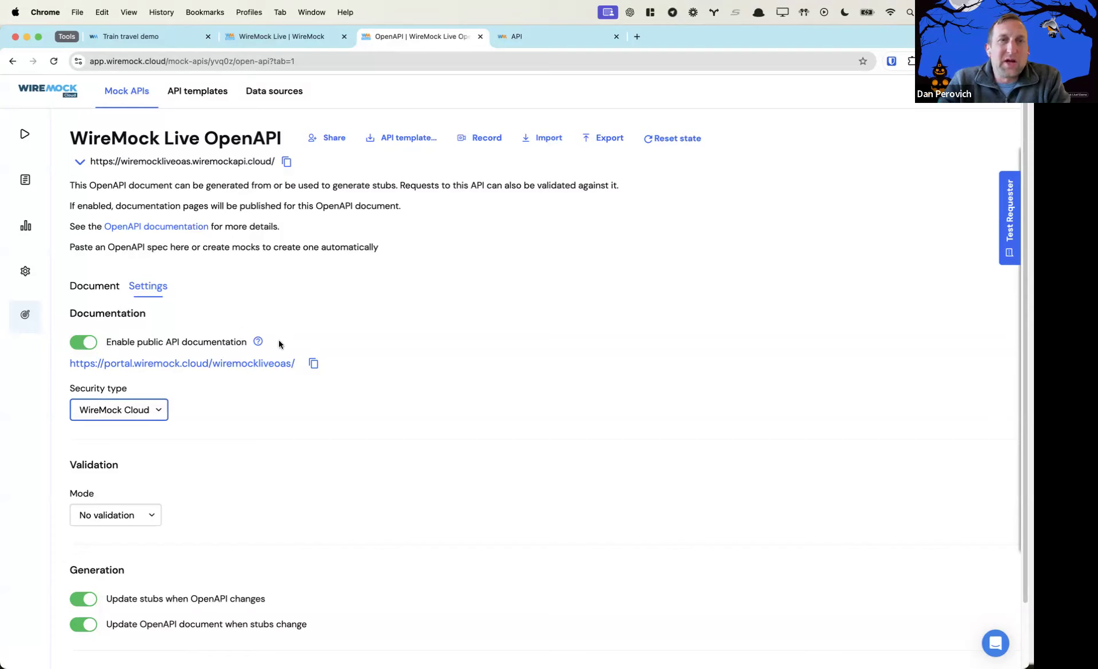
left_click_drag(252, 342, 108, 346)
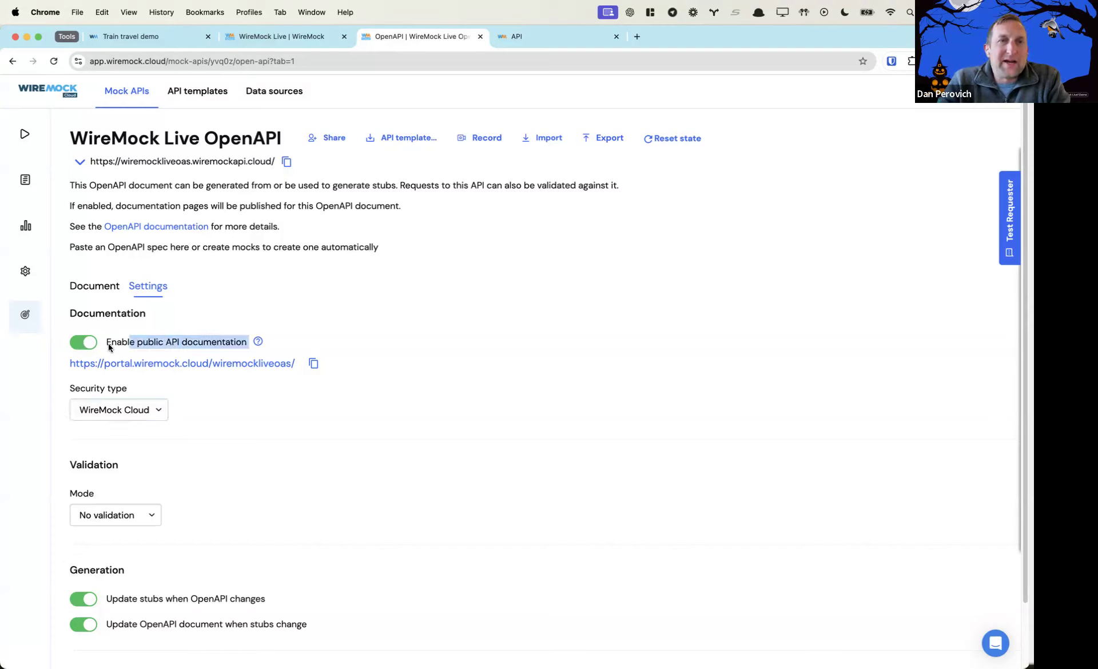
left_click(142, 366)
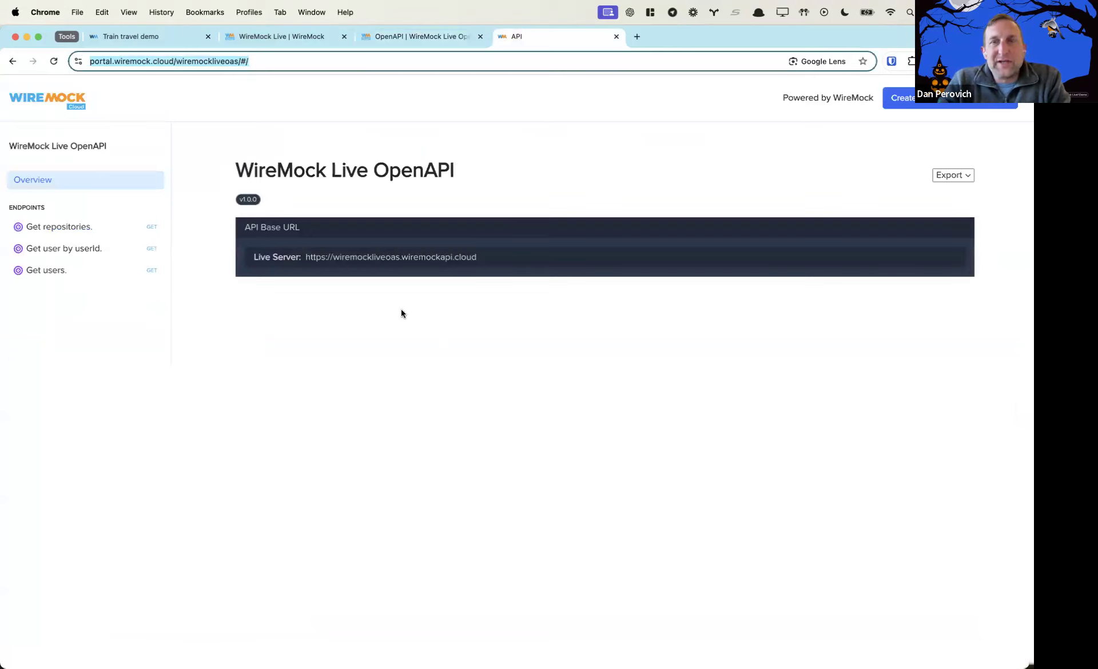
Send a test Get repositories request from the portal, getting 200 OK, then return to WireMock Live
left_click(53, 227)
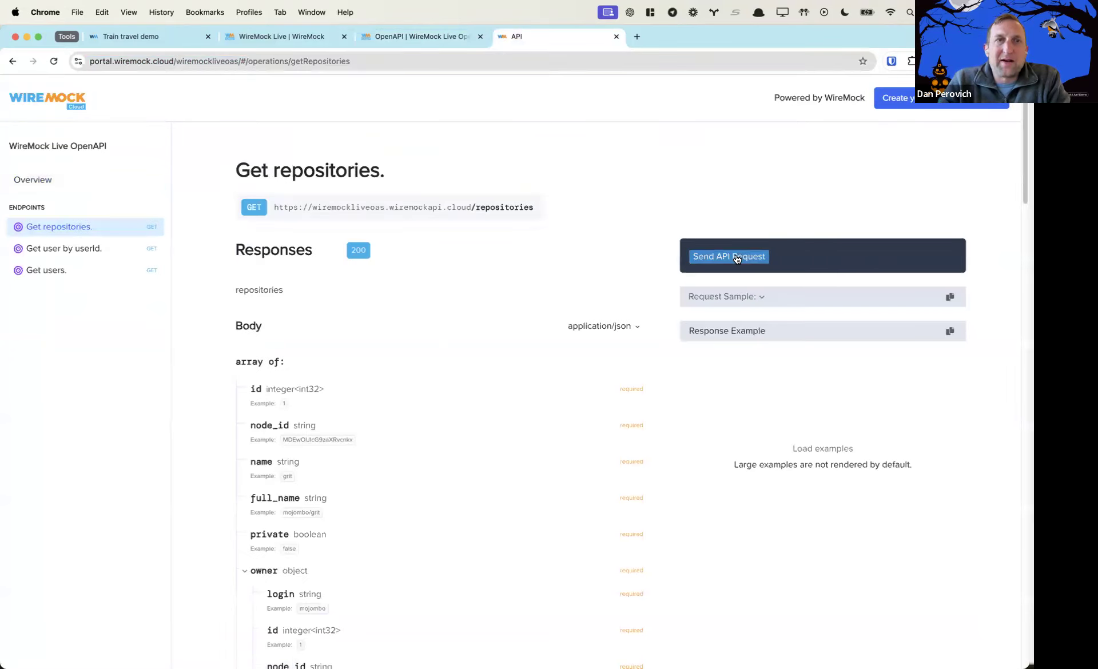
left_click(736, 255)
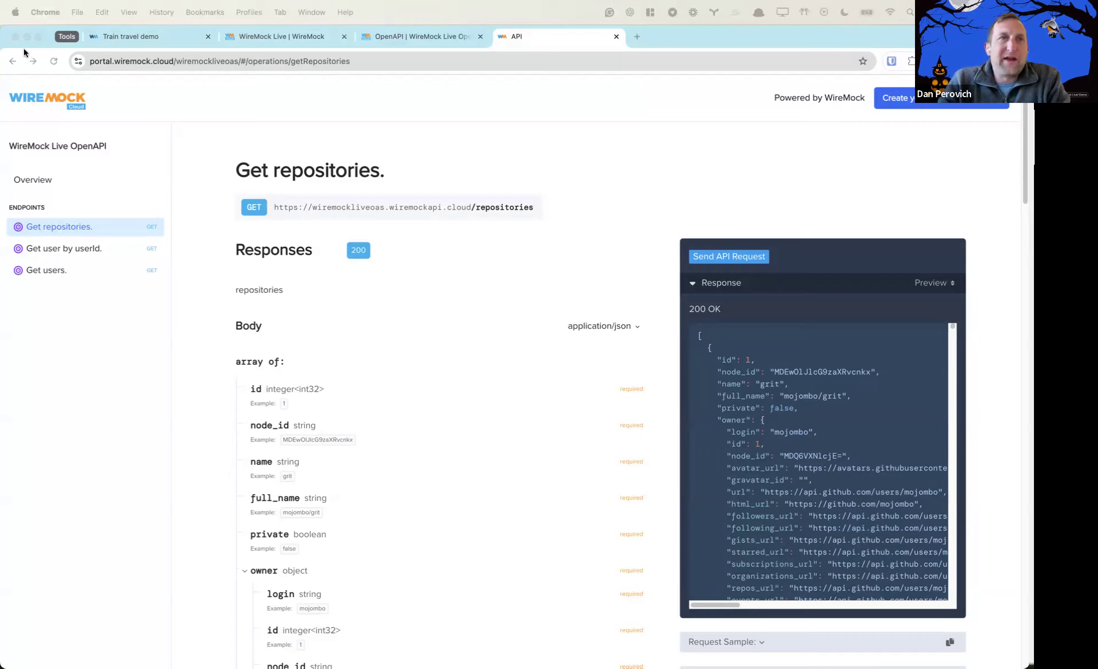
left_click(274, 38)
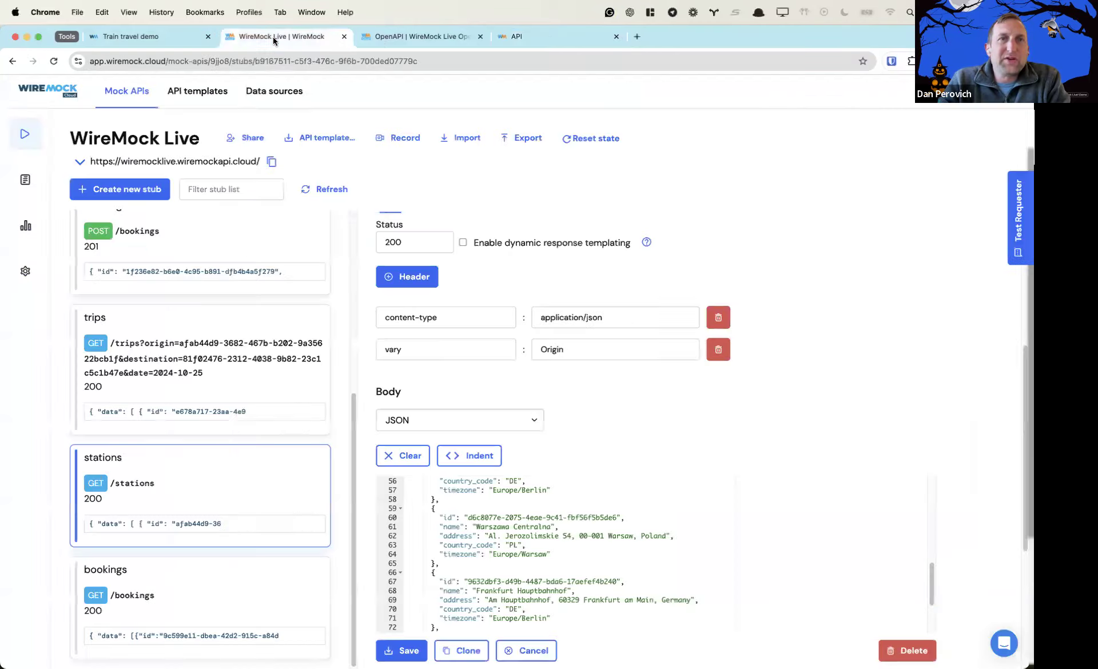
Switch WireMock Live OpenAPI's validation mode to Hard validation, then go to the stubs list
left_click(379, 38)
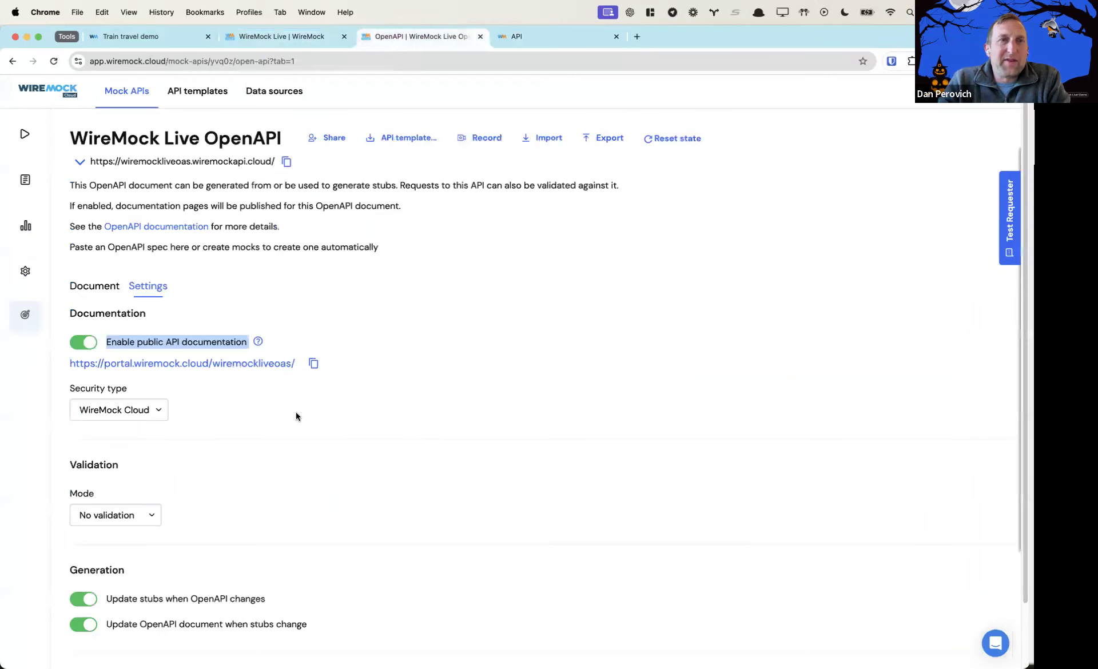
left_click(107, 515)
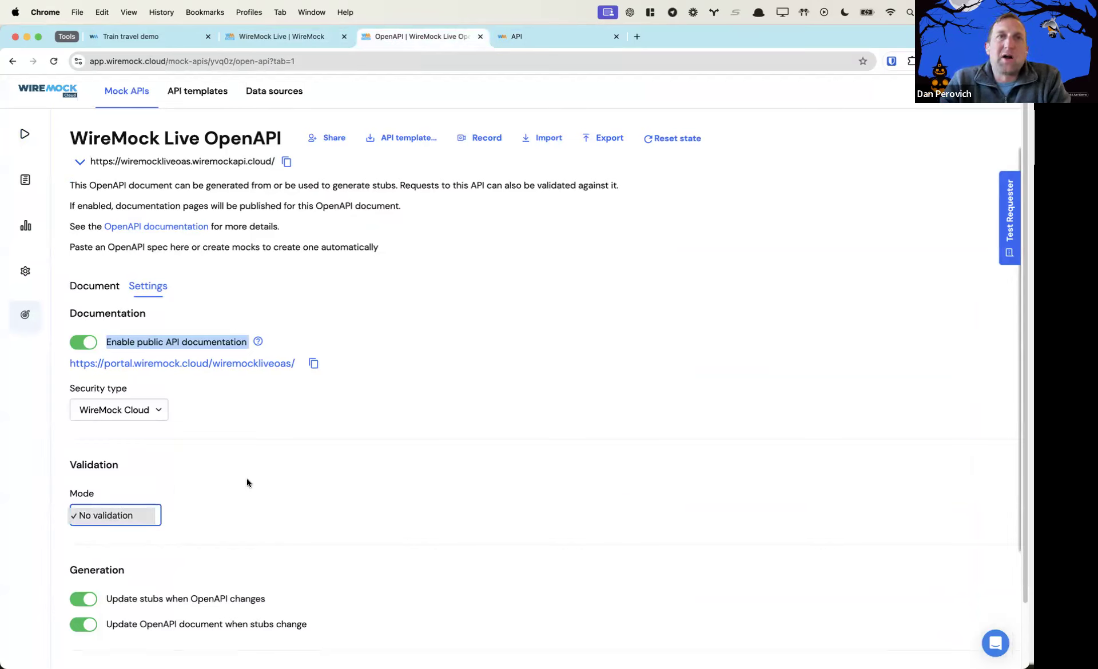
left_click(90, 160)
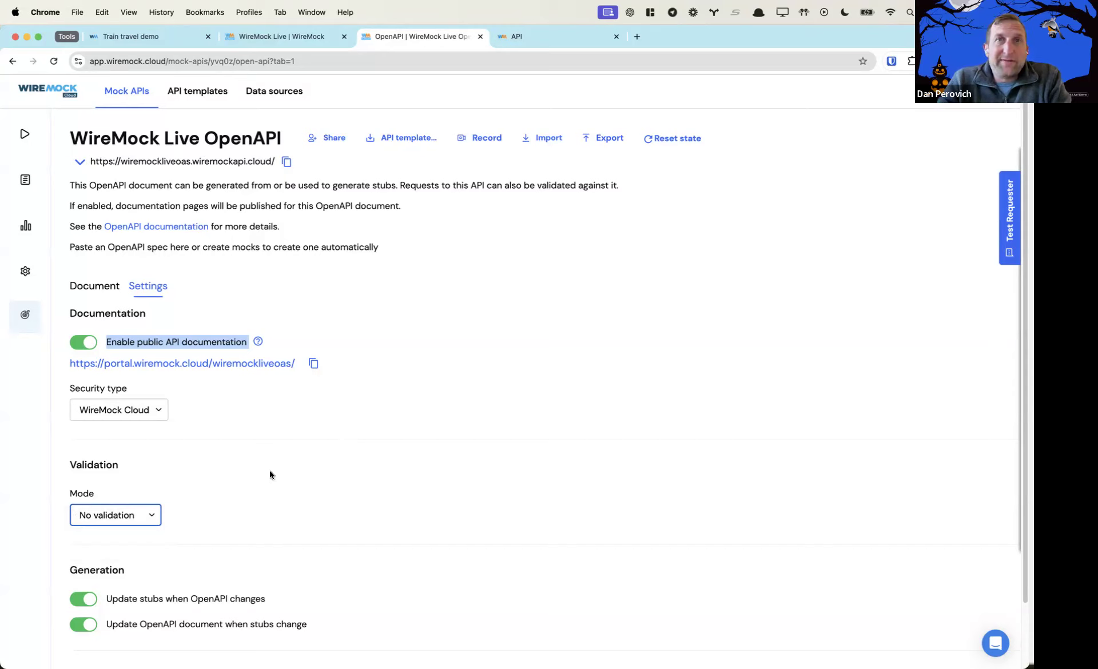
left_click(85, 291)
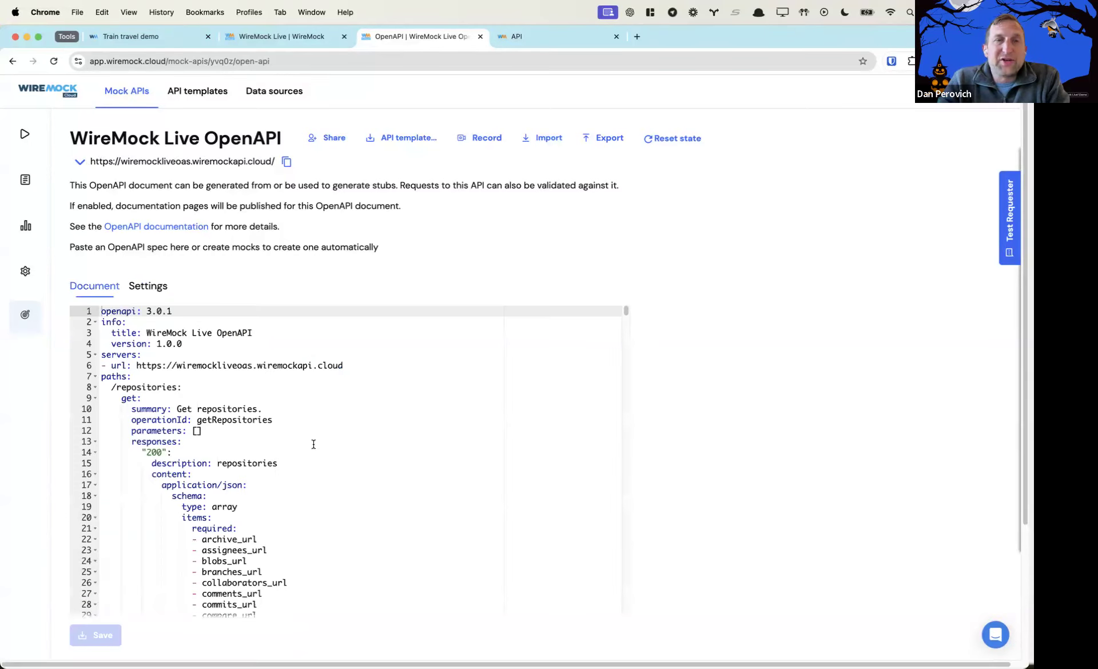
left_click(135, 288)
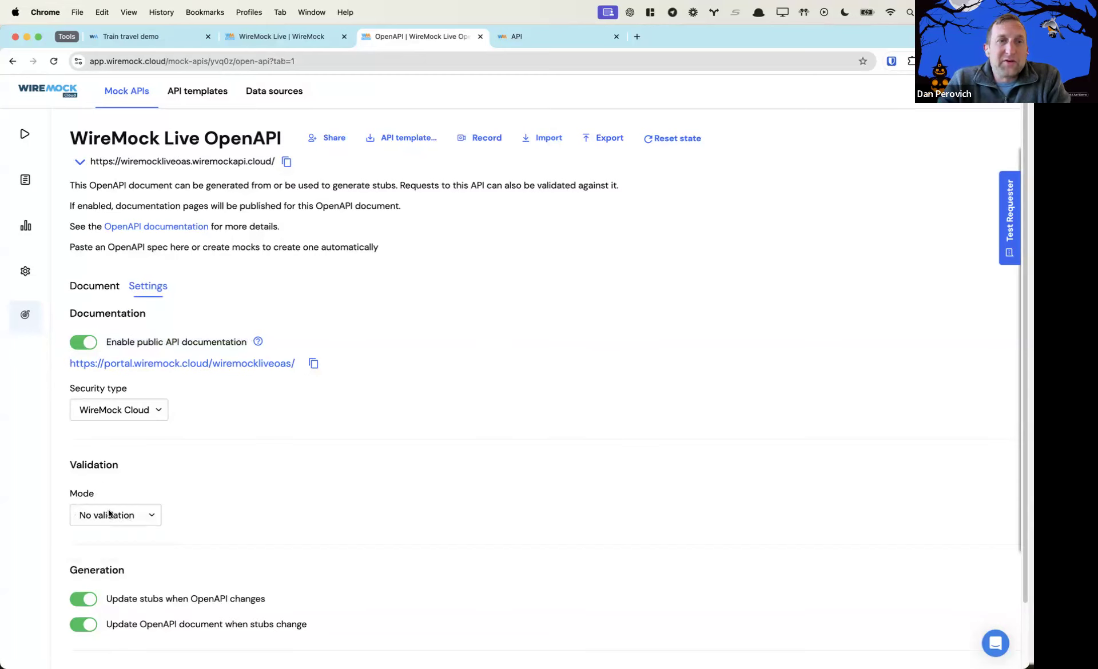
left_click(112, 516)
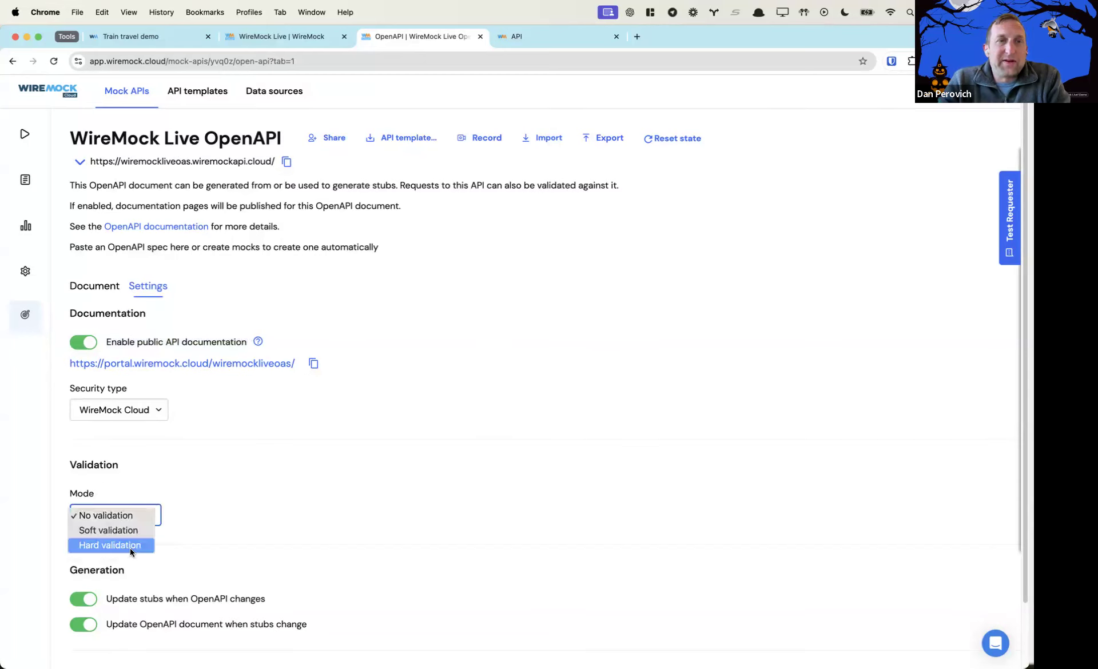
left_click(130, 548)
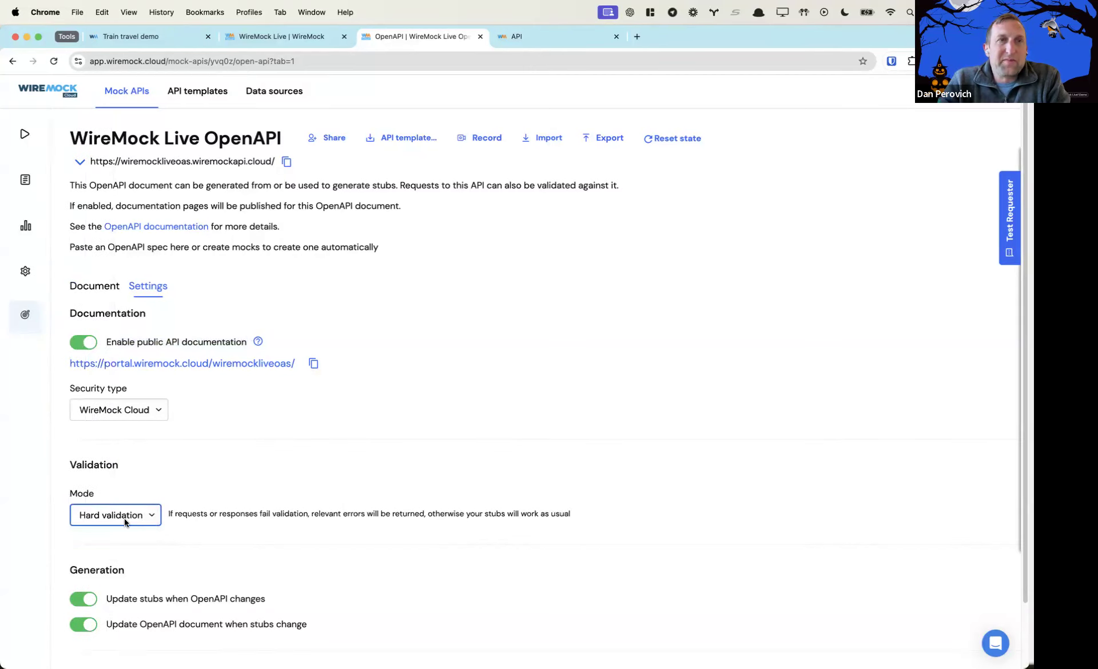
left_click(32, 135)
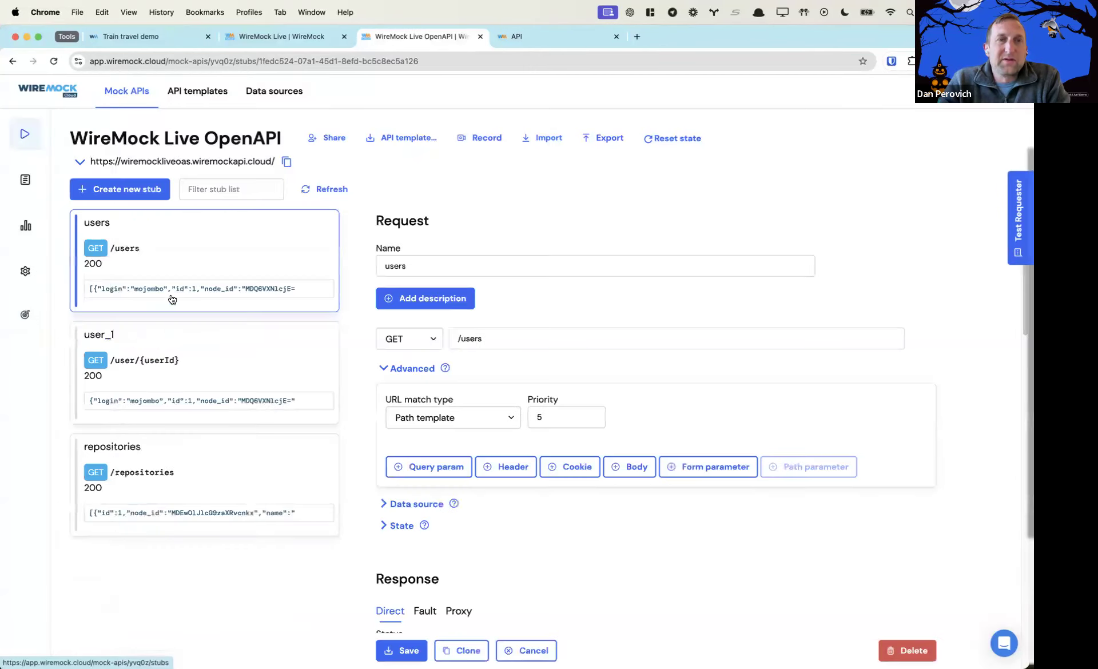
Open the user_1 stub and send a test GET /user/1 request
left_click(238, 339)
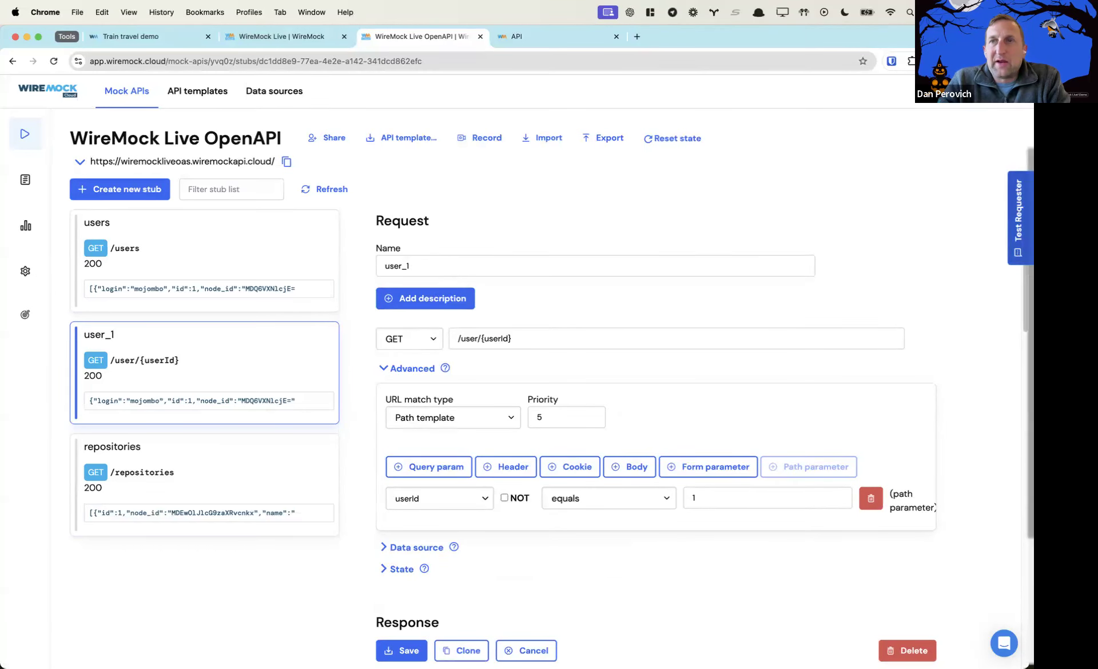
left_click(1019, 218)
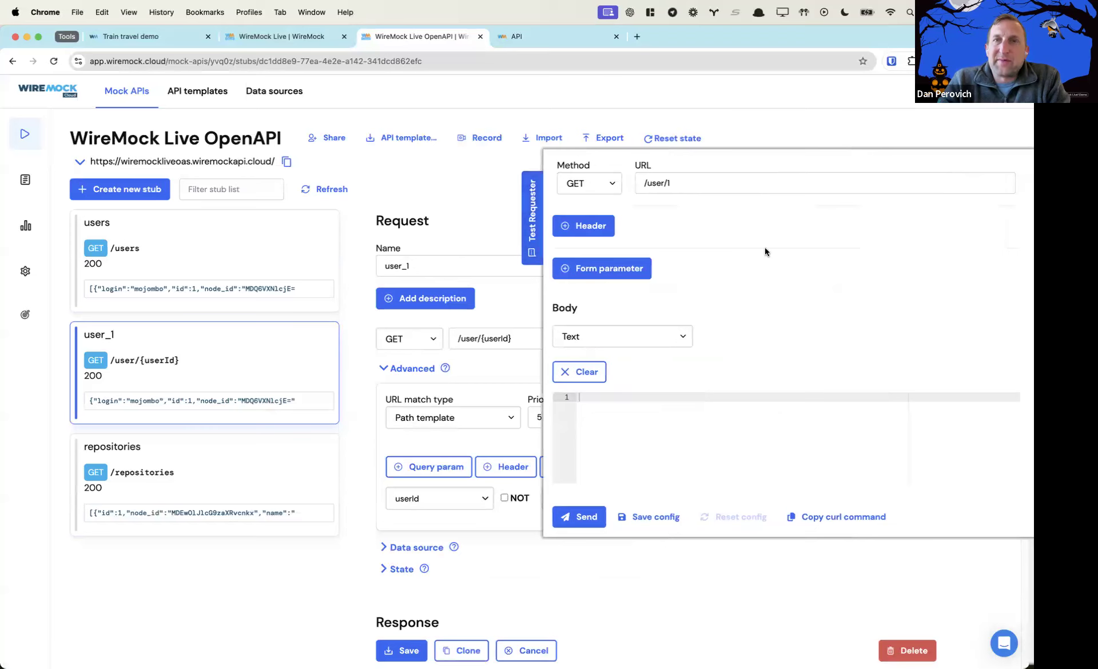
left_click(587, 518)
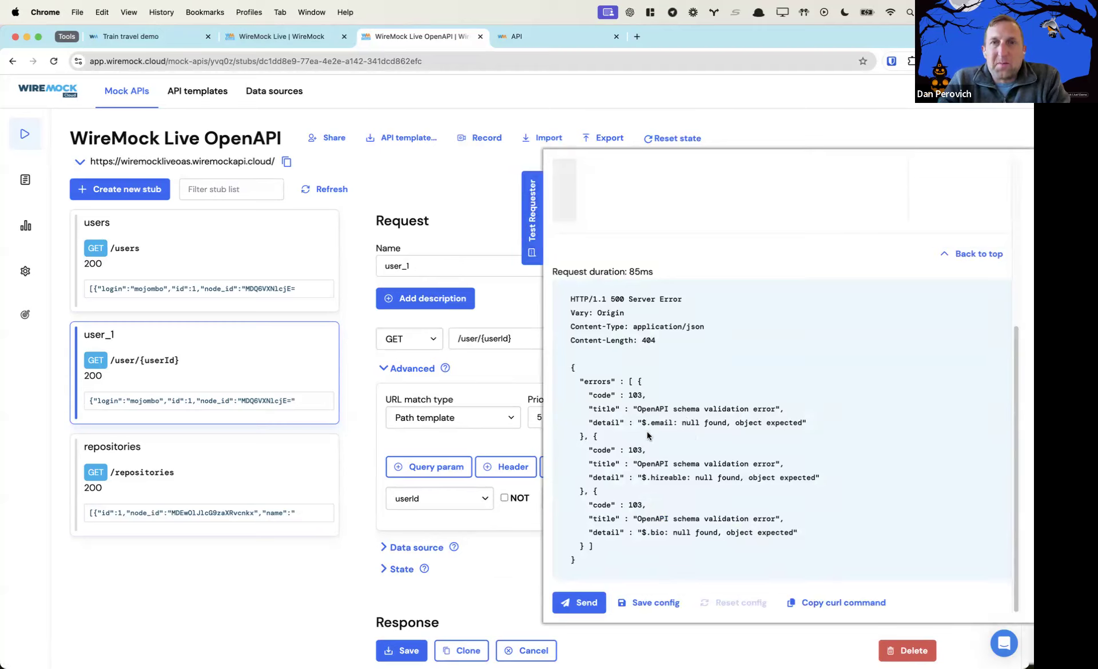
scroll(647, 432, "up", 3)
scroll(647, 431, "down", 2)
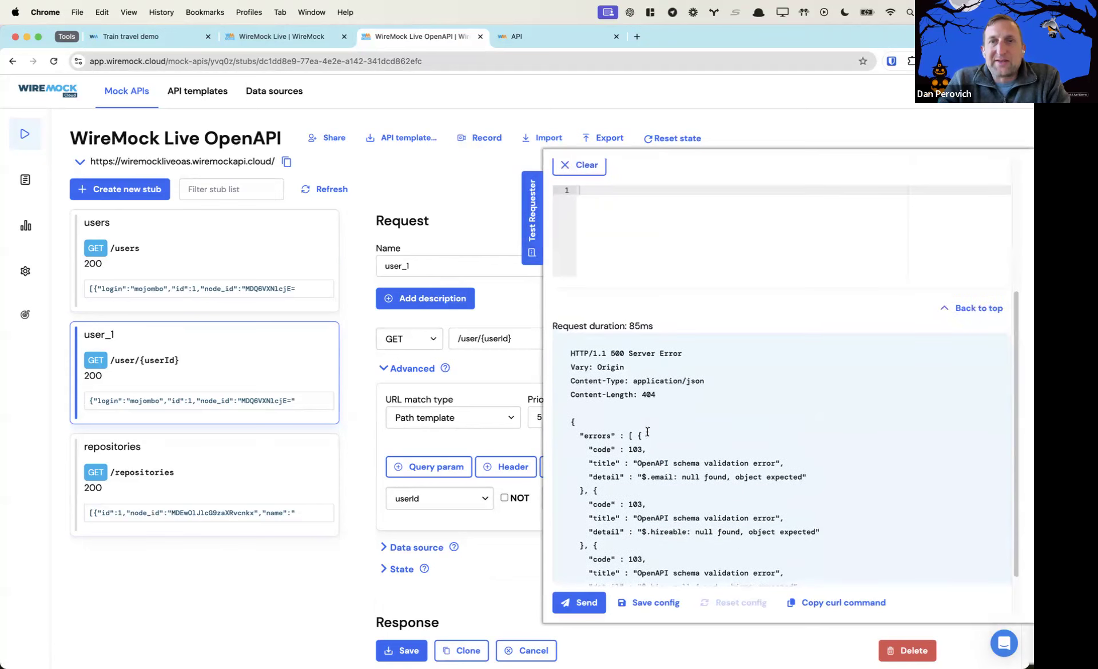
left_click_drag(571, 353, 715, 351)
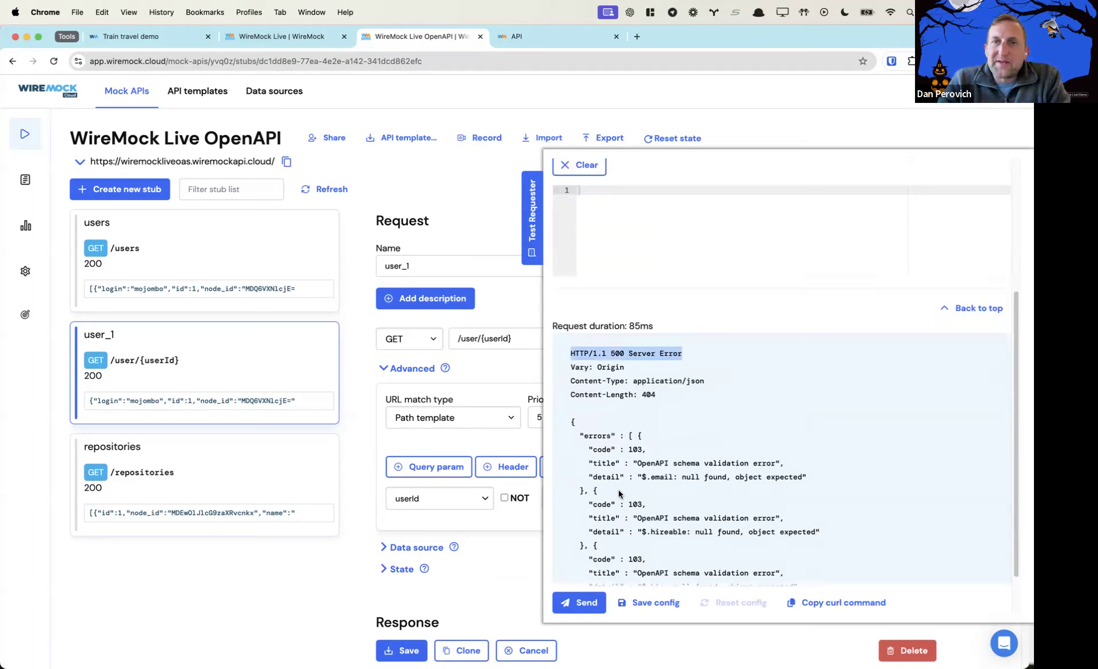
Review the OpenAPI schema validation errors, such as $.email null found, then scroll the response
left_click(648, 464)
left_click_drag(648, 464, 776, 463)
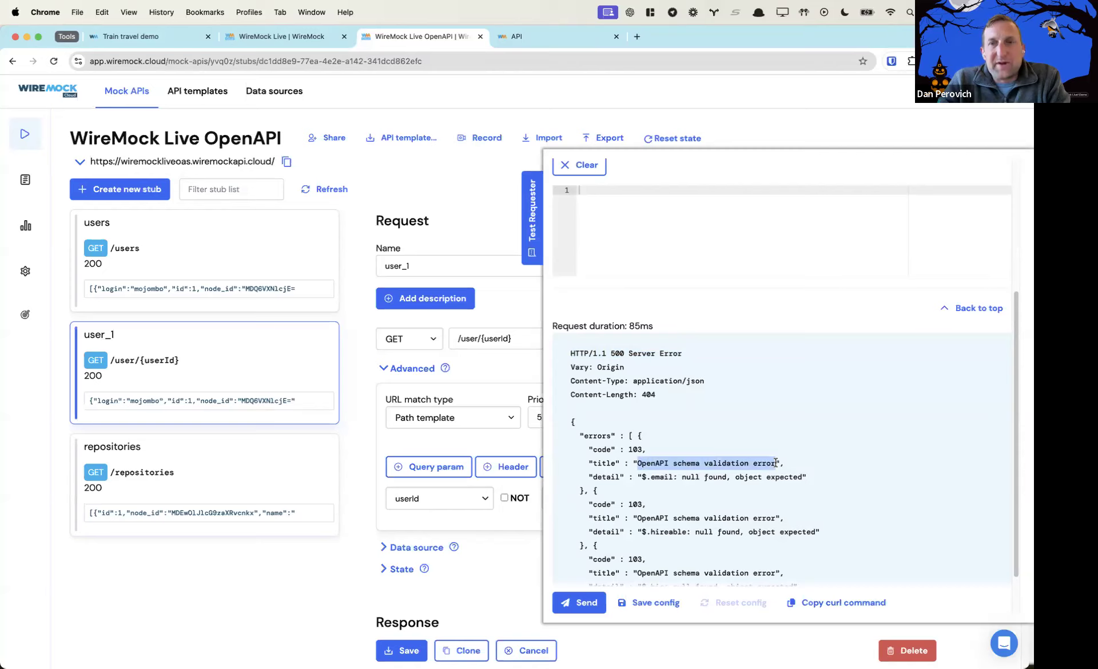
left_click(641, 477)
left_click_drag(641, 477, 804, 474)
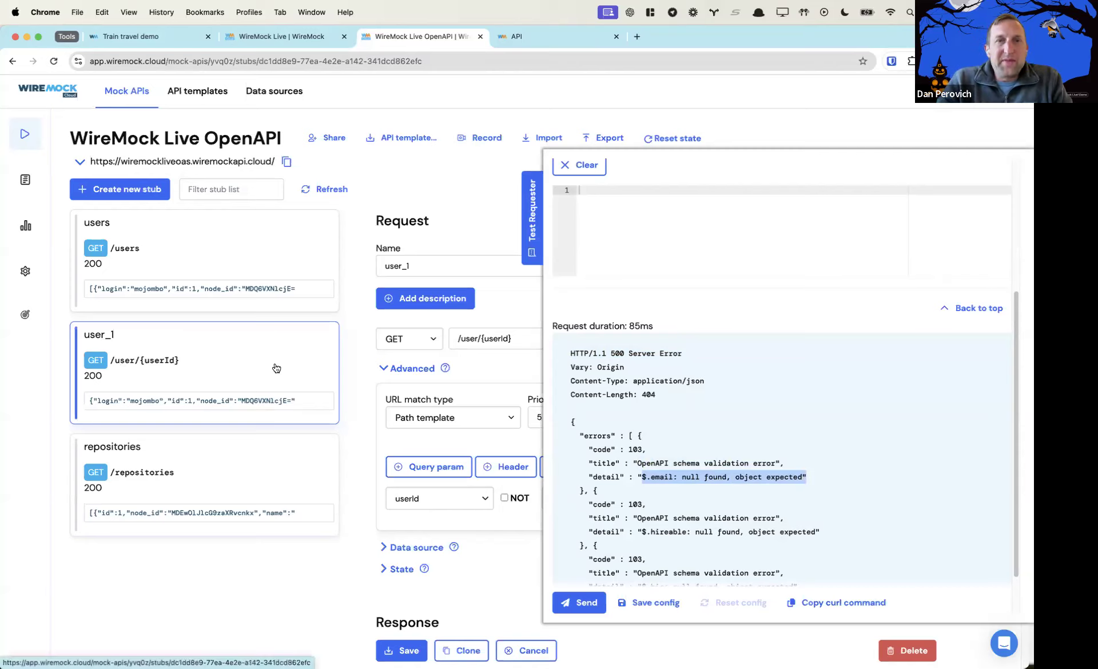
left_click(342, 372)
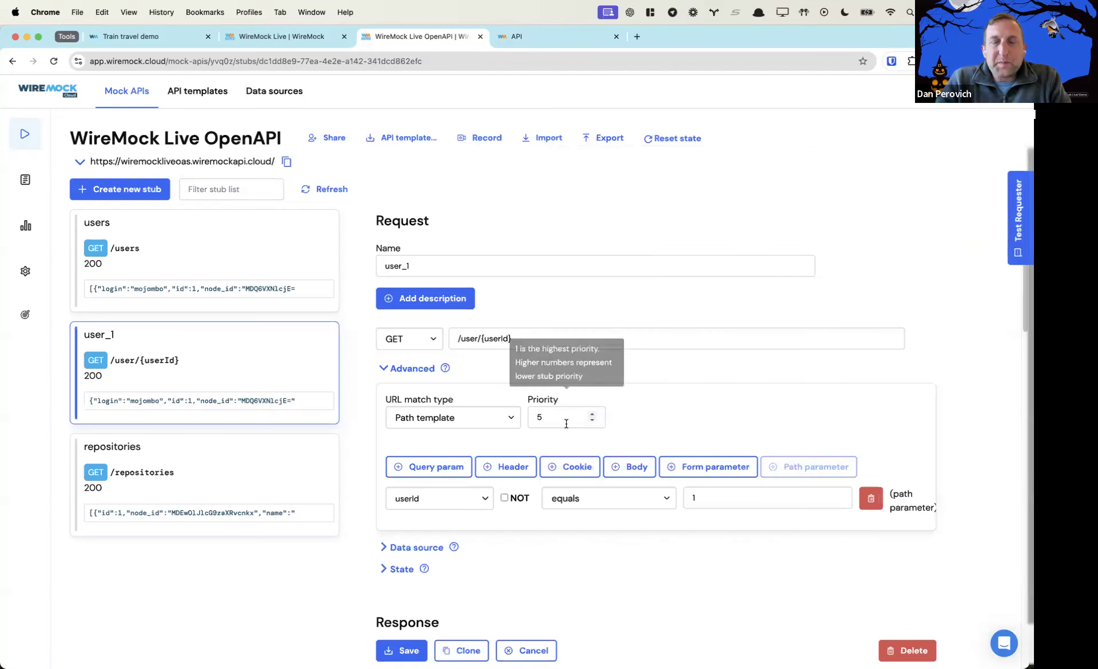
scroll(565, 424, "down", 3)
scroll(565, 427, "down", 8)
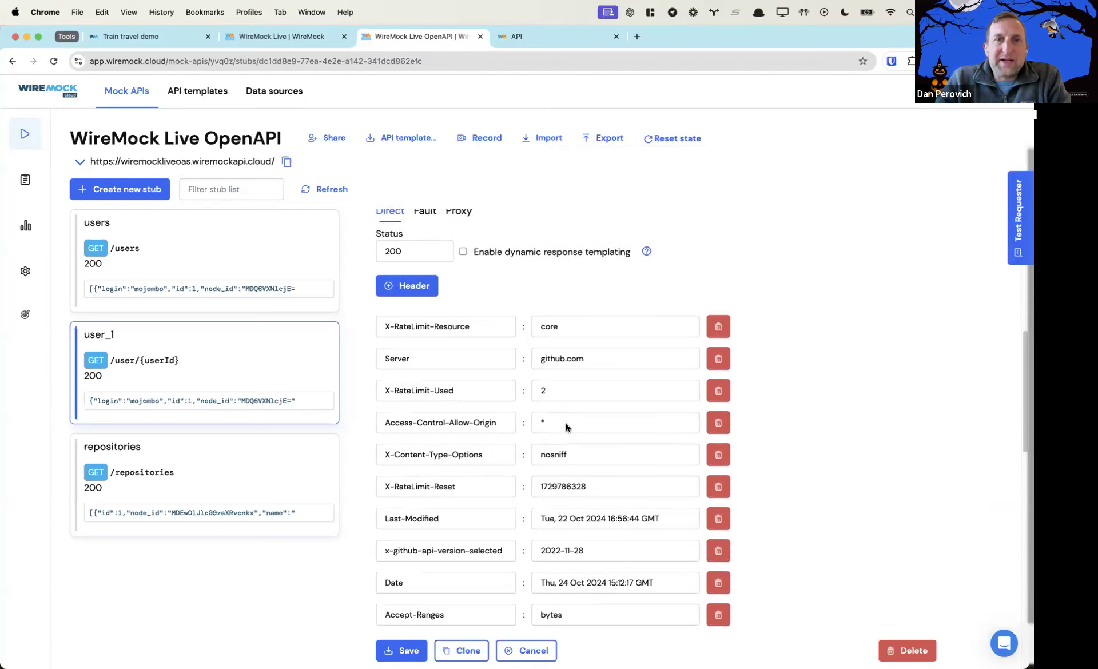
scroll(566, 423, "down", 15)
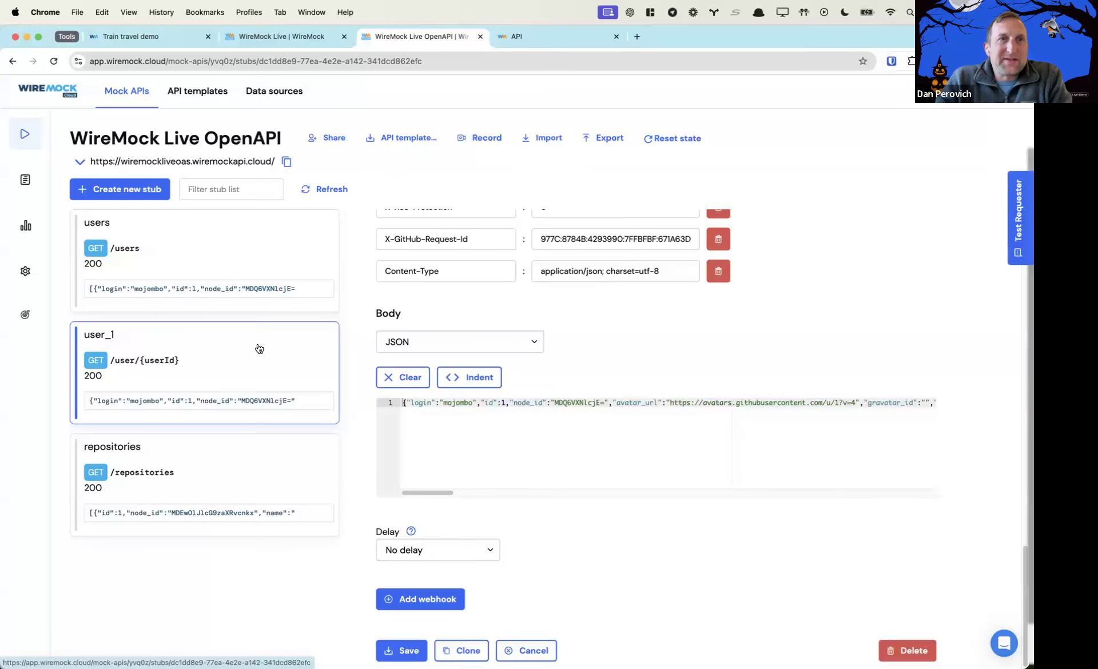
left_click(636, 37)
Go to wiremock.io/academy using the 'wire' address suggestion
type("wire")
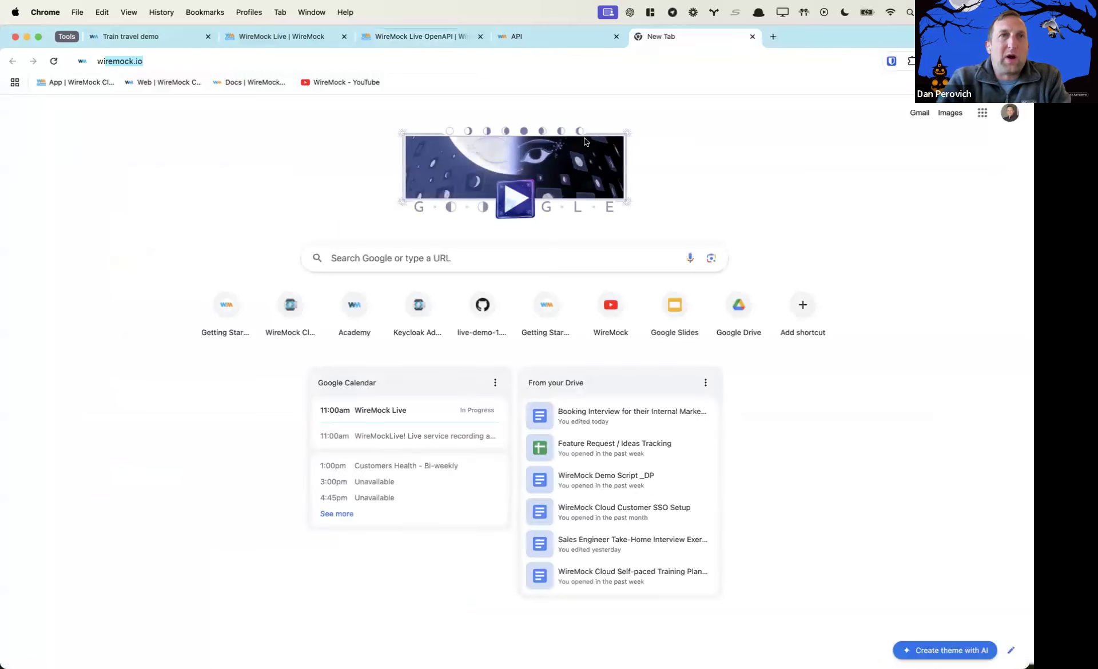
key("Down")
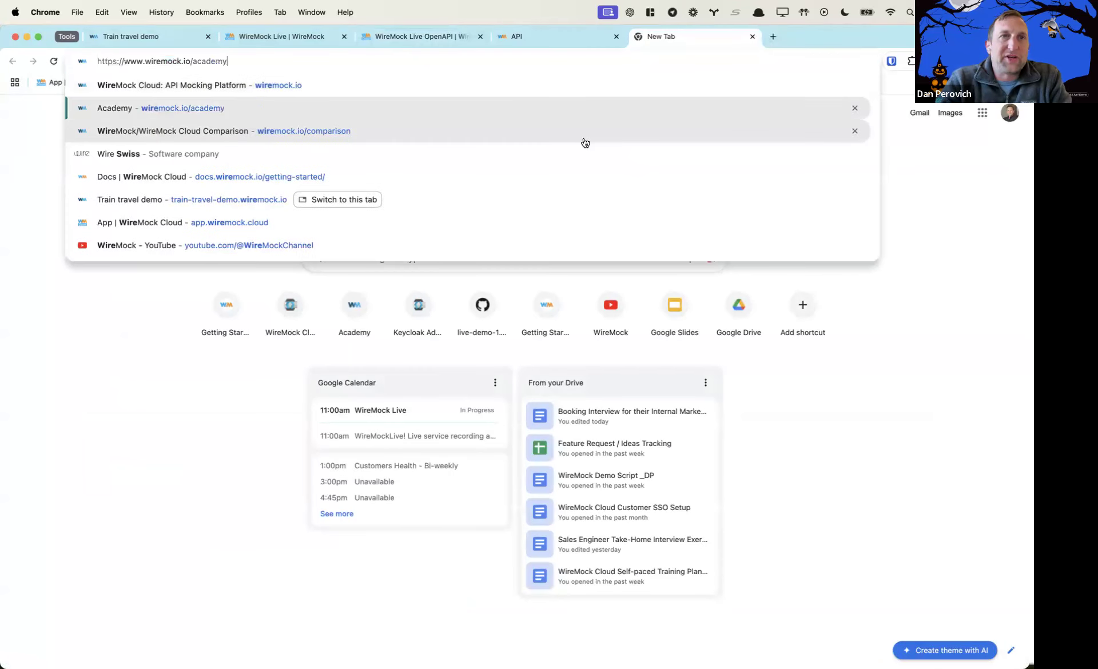
key("Return")
scroll(672, 474, "down", 5)
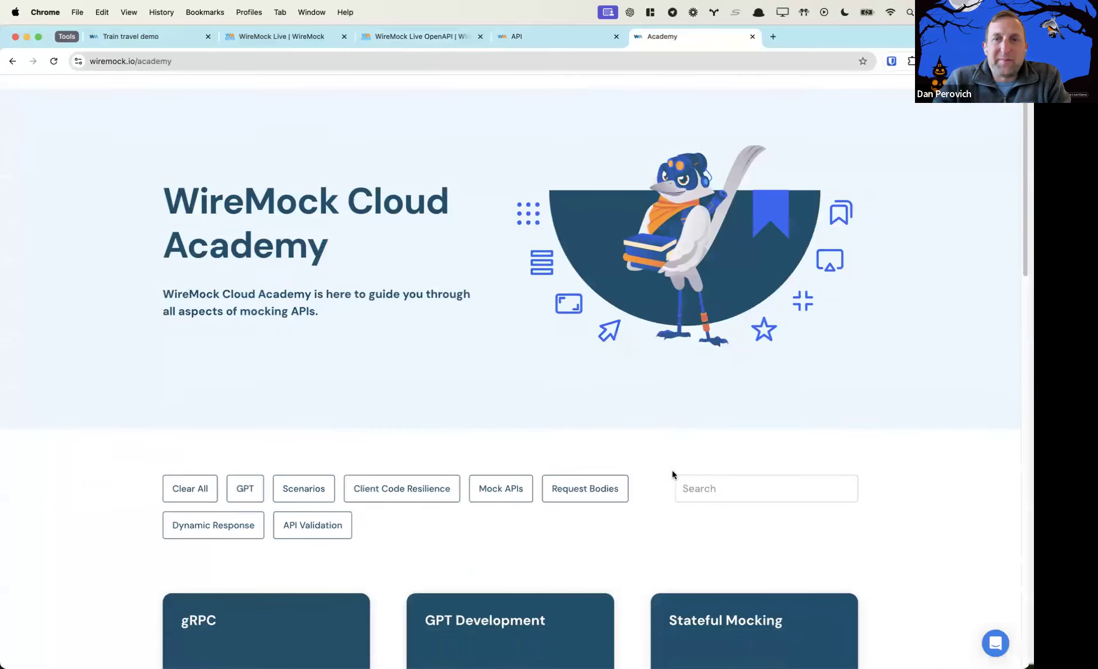
scroll(673, 475, "down", 5)
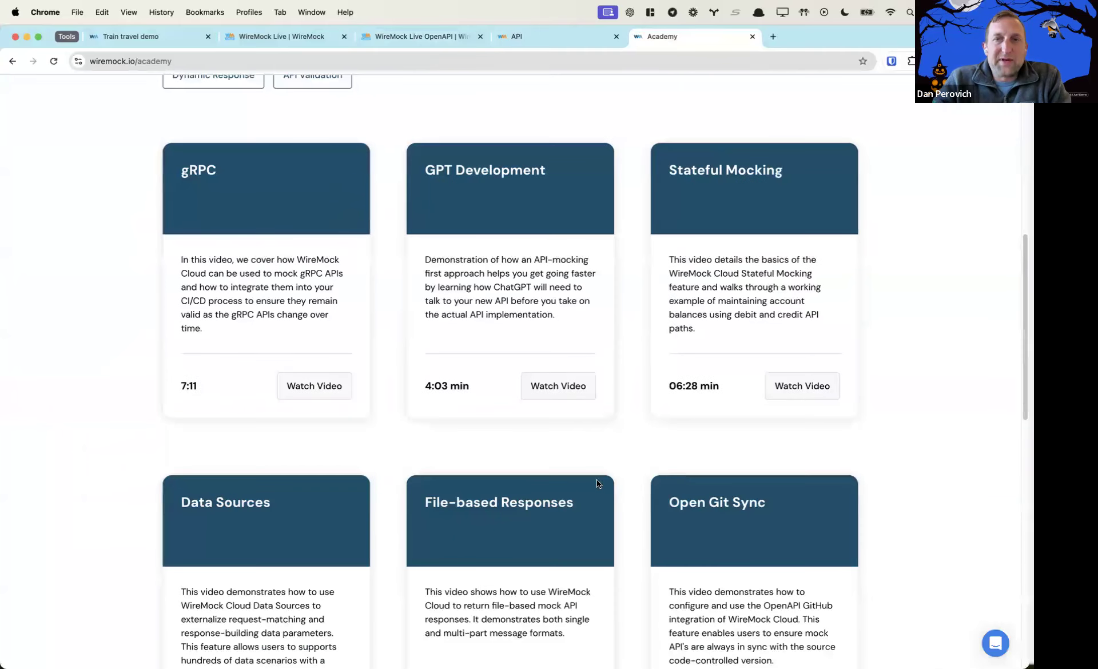
scroll(596, 481, "down", 4)
Load more Academy videos until the 3:09 min API Validation video appears
left_click(515, 610)
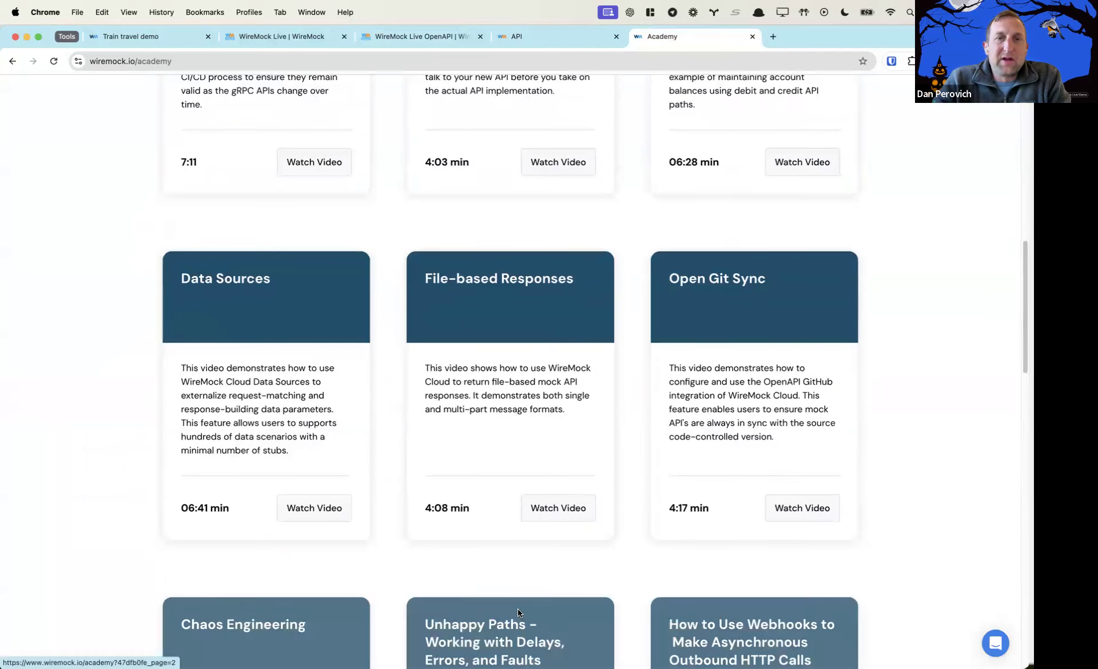
scroll(504, 520, "down", 2)
scroll(504, 520, "down", 5)
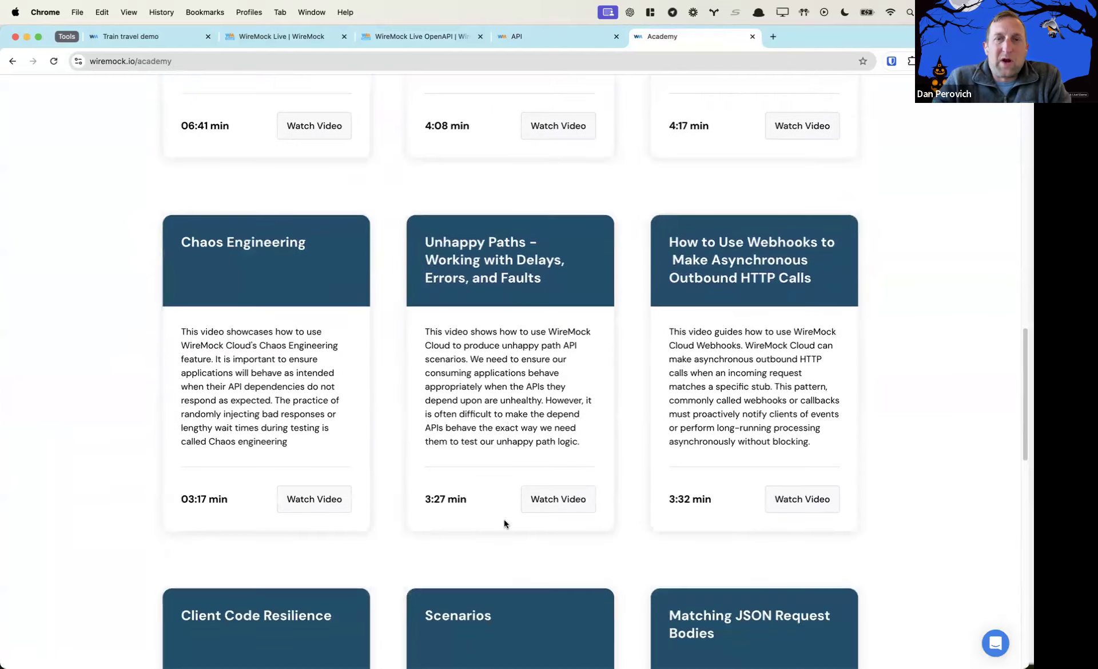
scroll(504, 523, "down", 7)
left_click(513, 529)
scroll(515, 535, "down", 9)
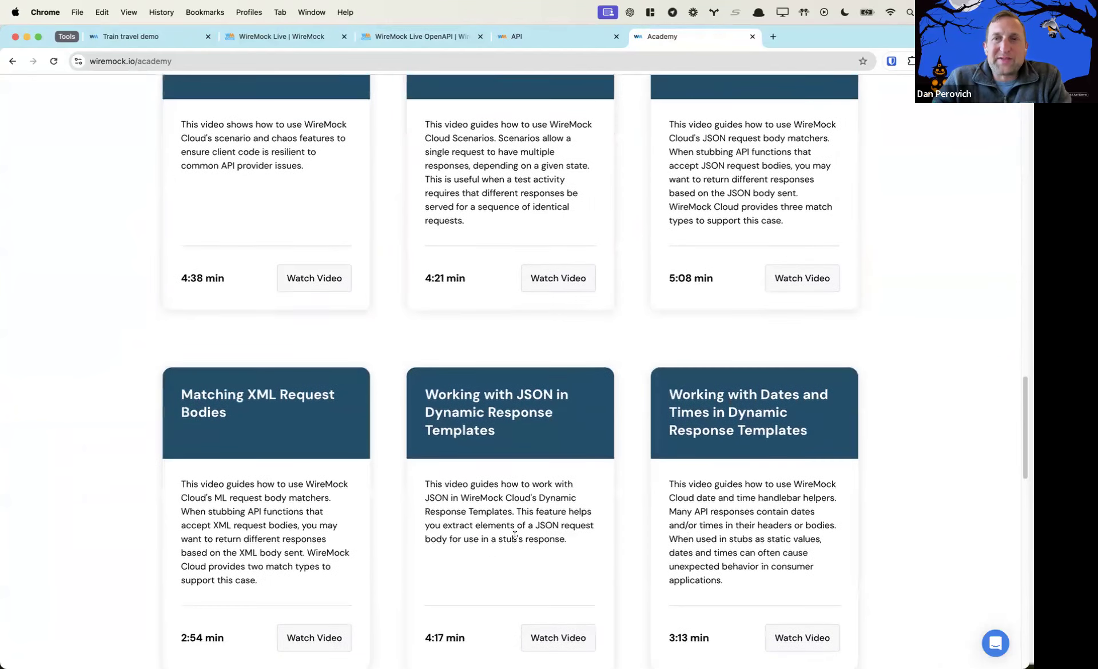
scroll(514, 536, "down", 4)
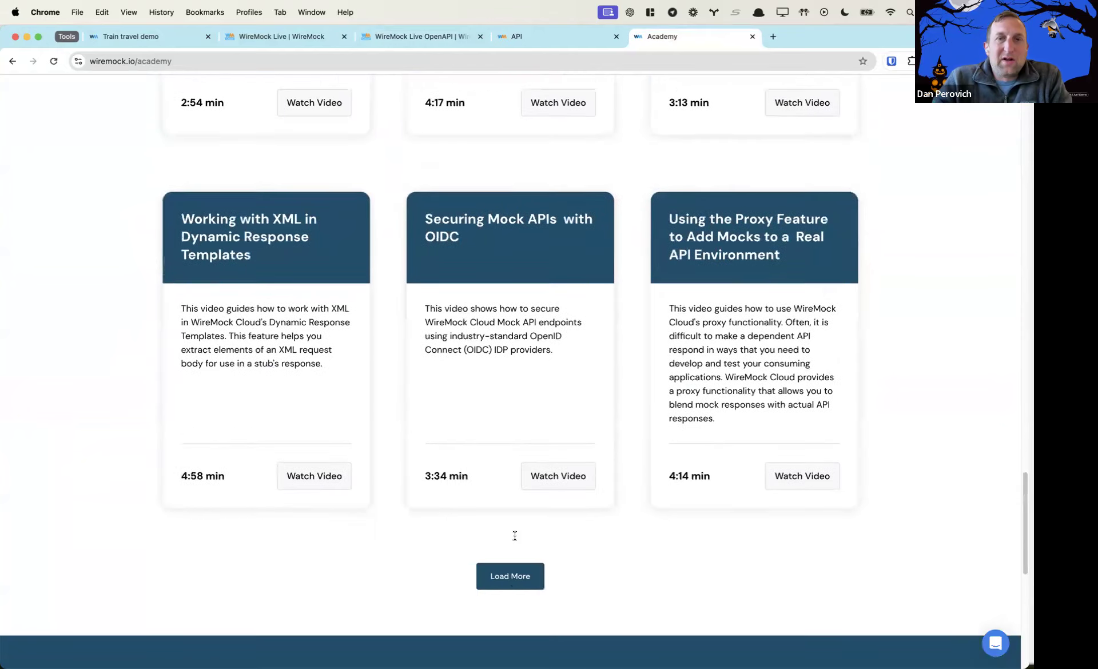
left_click(513, 568)
scroll(517, 518, "down", 3)
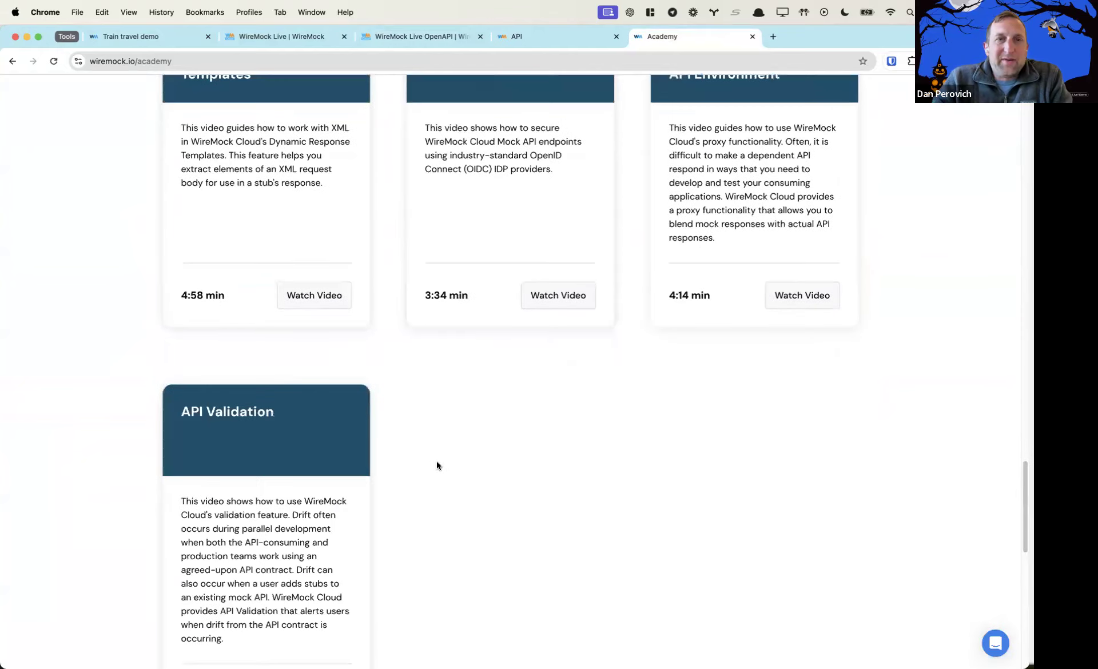
scroll(446, 463, "down", 3)
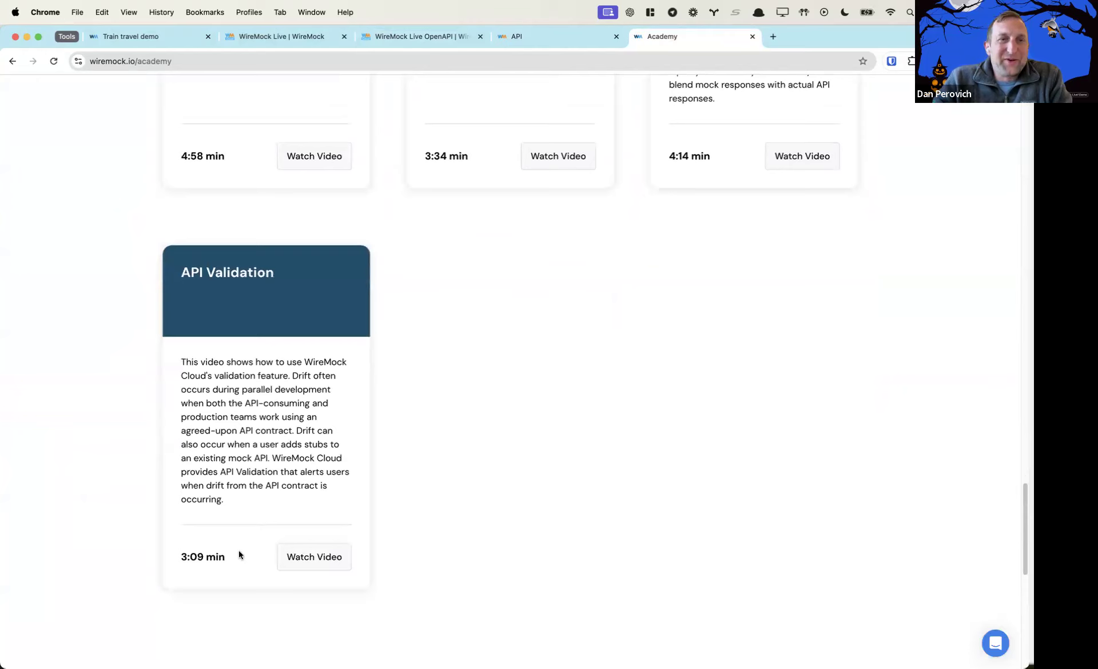
left_click_drag(229, 556, 183, 555)
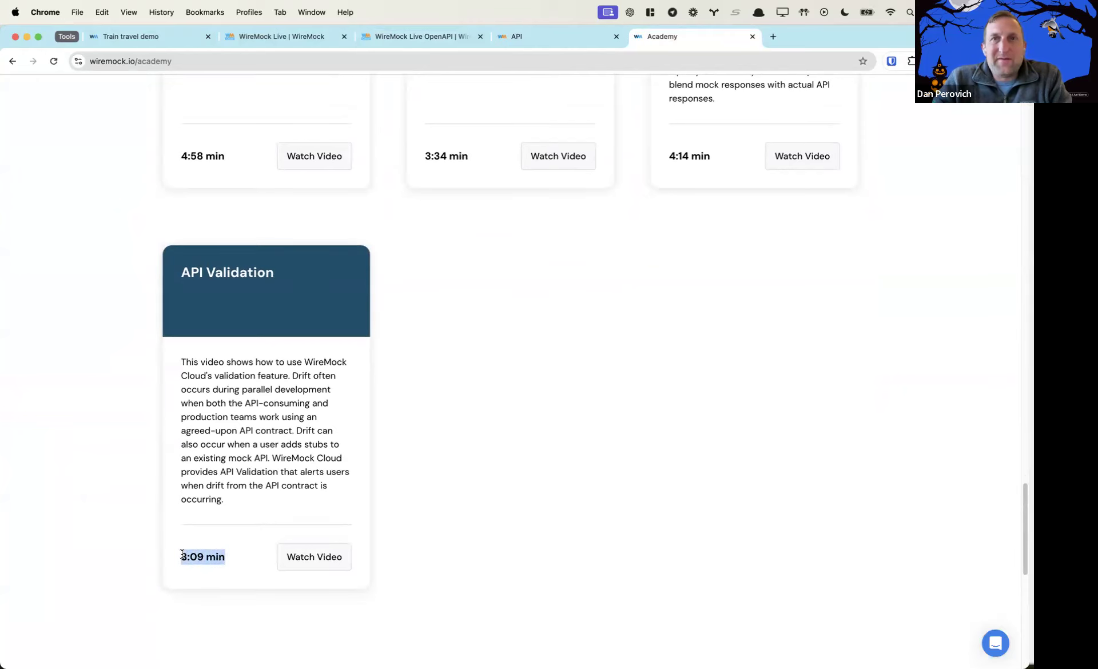
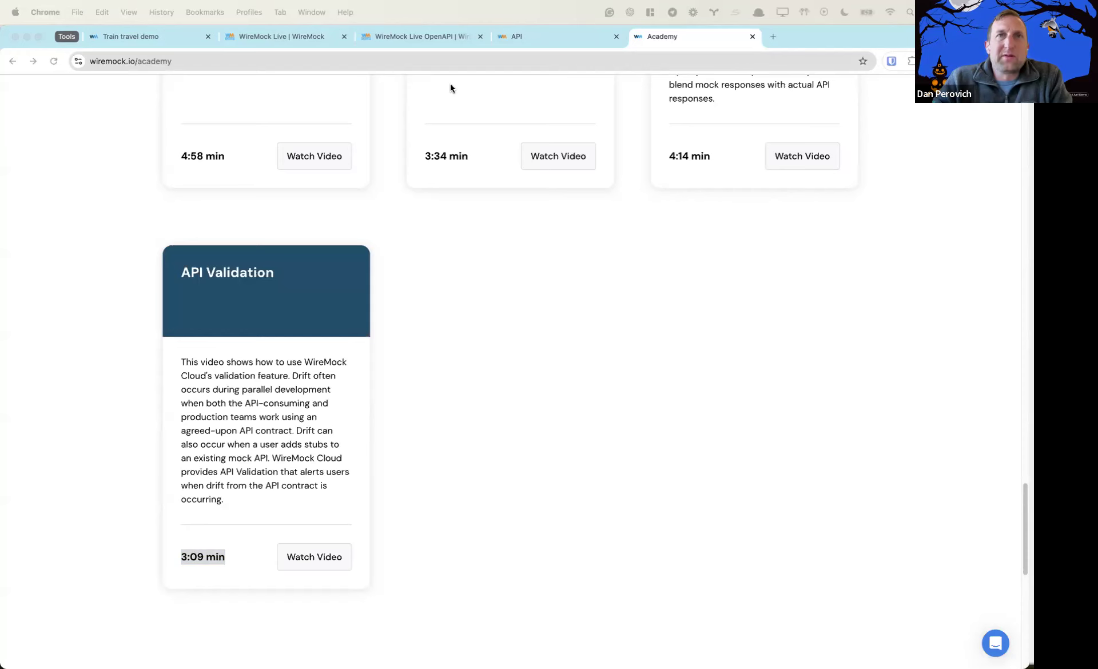
Return to the WireMock Live mock API's browser tab showing the GET /stations stub
left_click(297, 40)
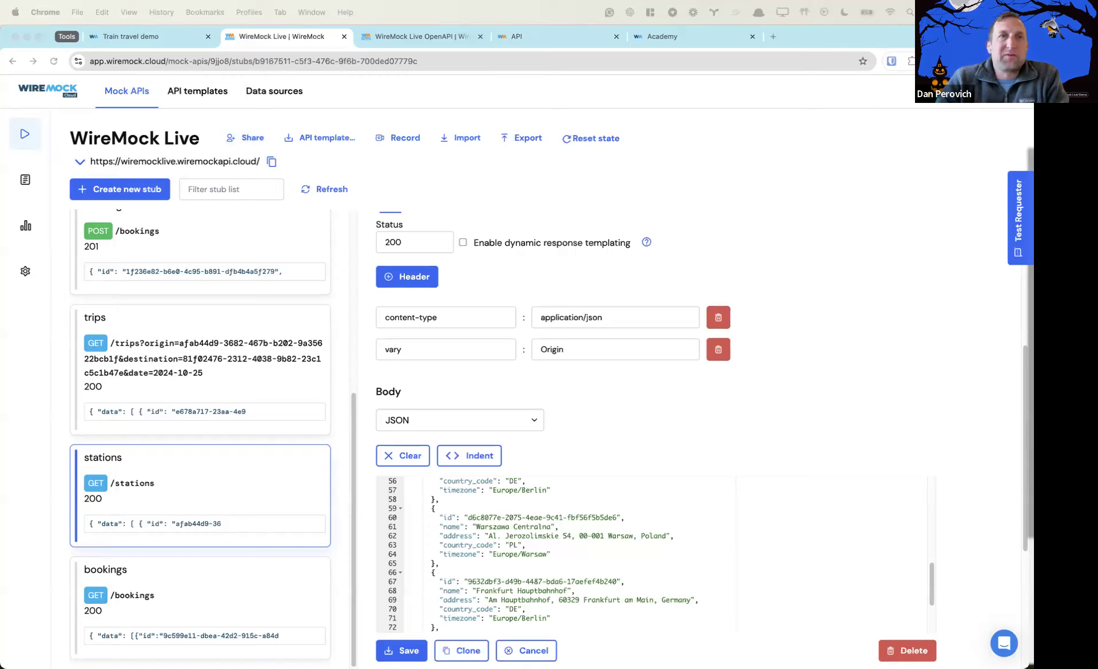
Reload the WireMock Live stub list and glance at the mock API's settings
left_click(324, 191)
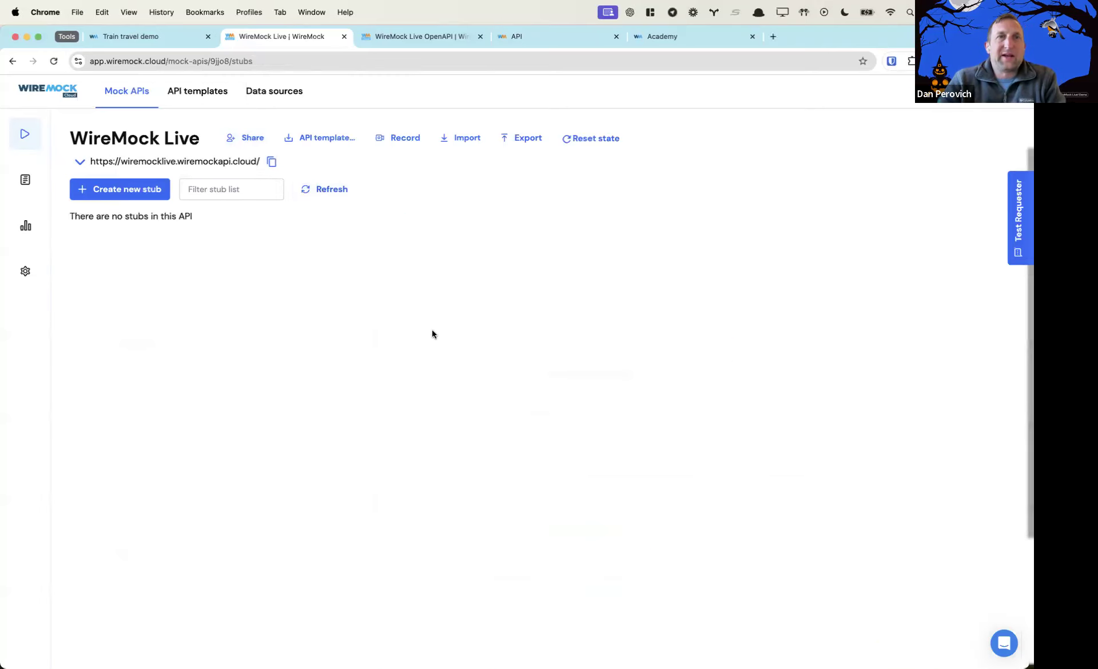
mouse_move(29, 275)
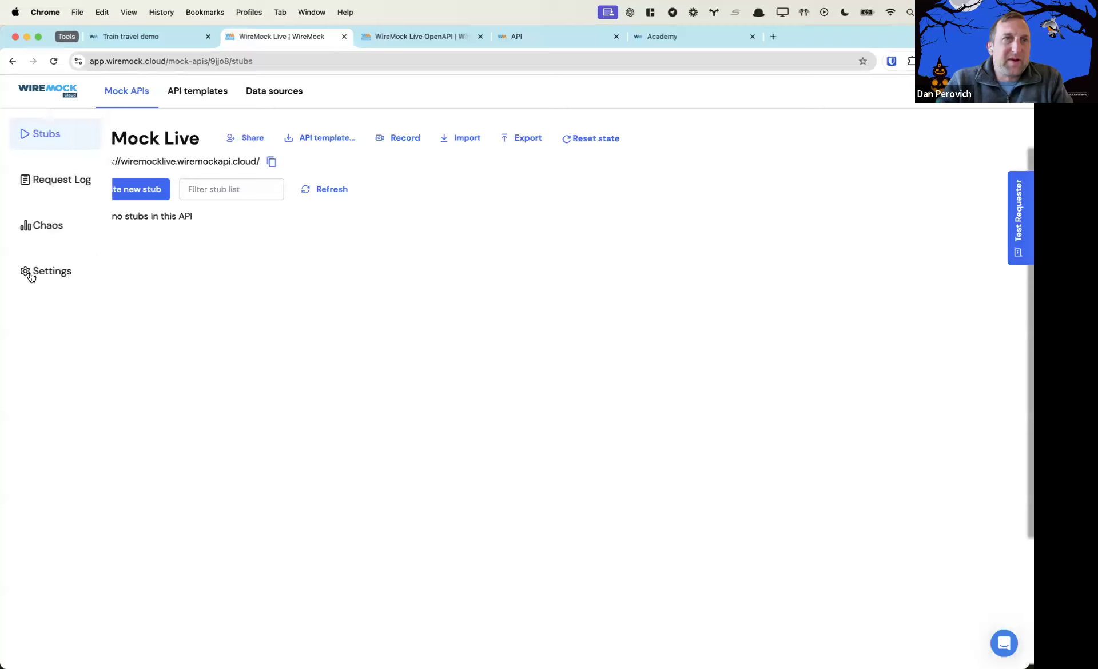
left_click(59, 273)
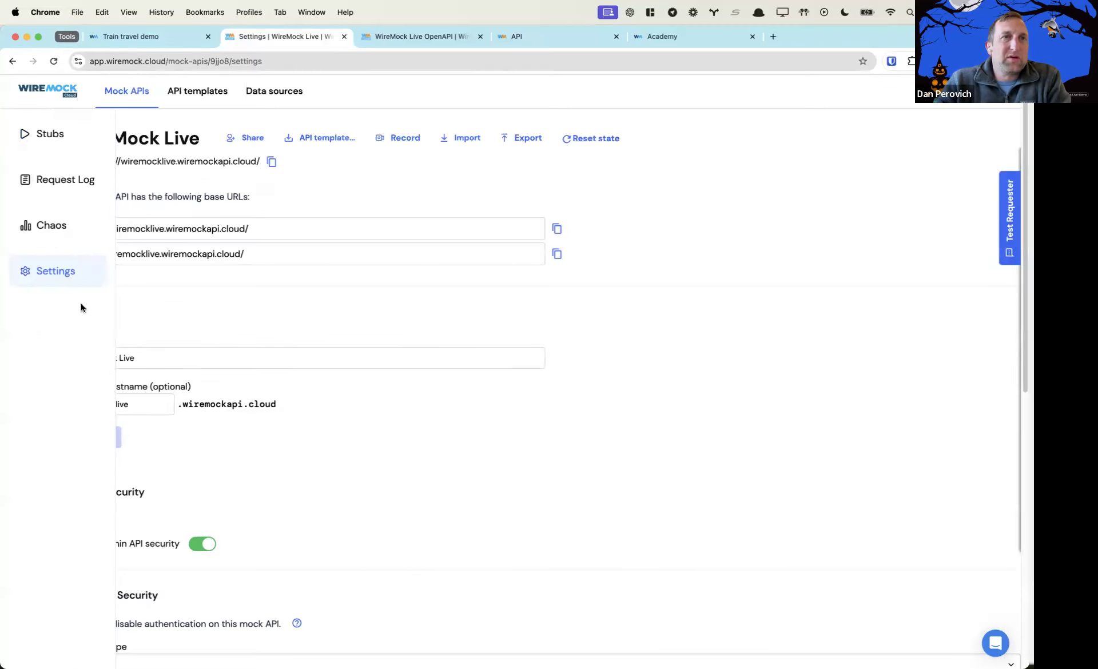
left_click(50, 134)
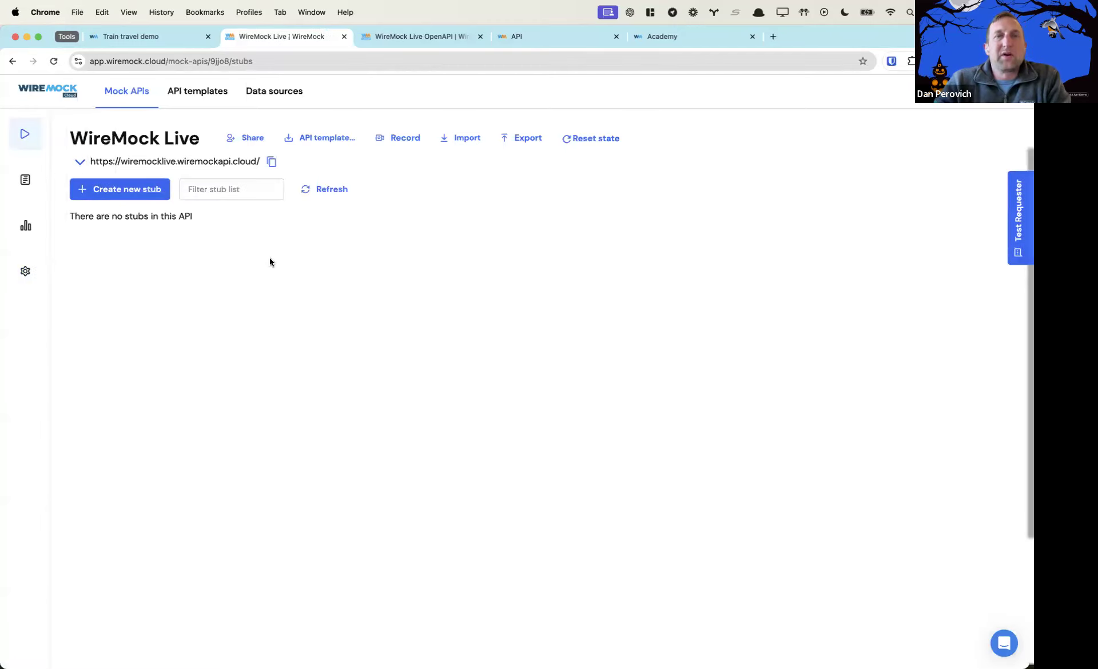
Paste the PetStore OpenAPI JSON into the Stub Importer's text box and import it
left_click(460, 138)
left_click(426, 199)
key("super+alt+c")
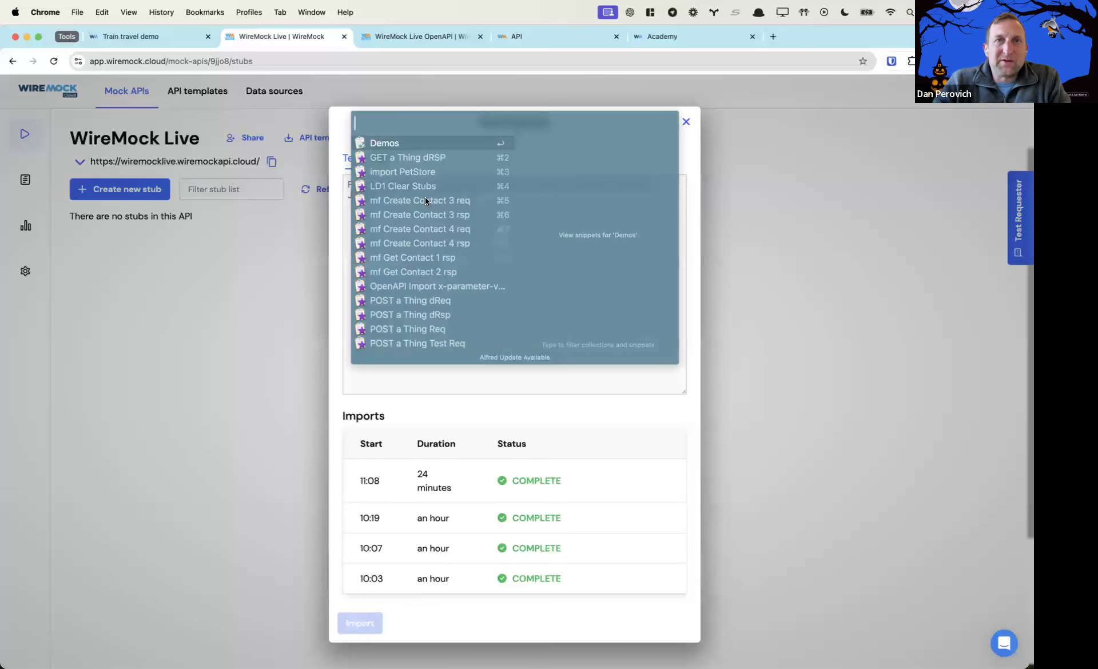
left_click(379, 172)
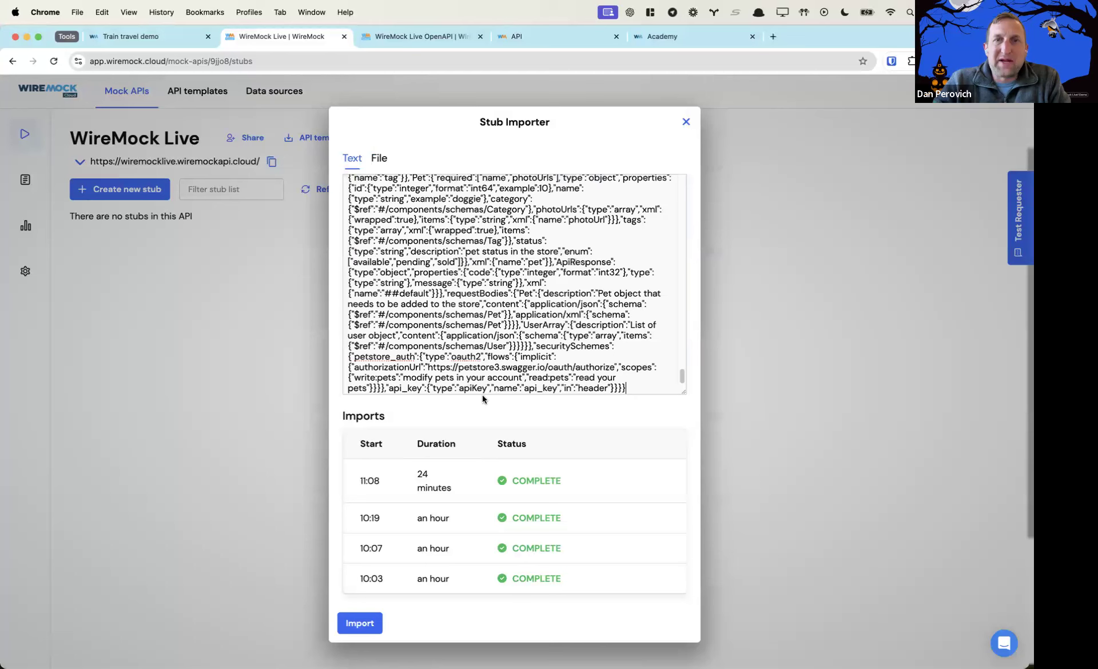
left_click(366, 623)
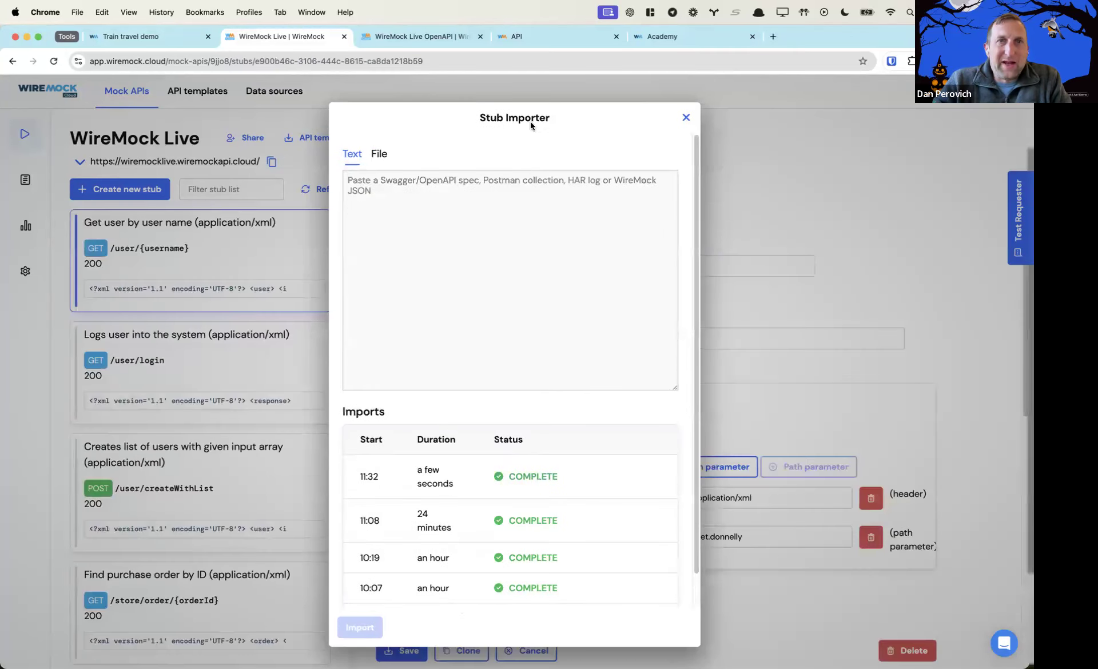
Close the Stub Importer and filter the stub list by 'get user by user name'
left_click(685, 118)
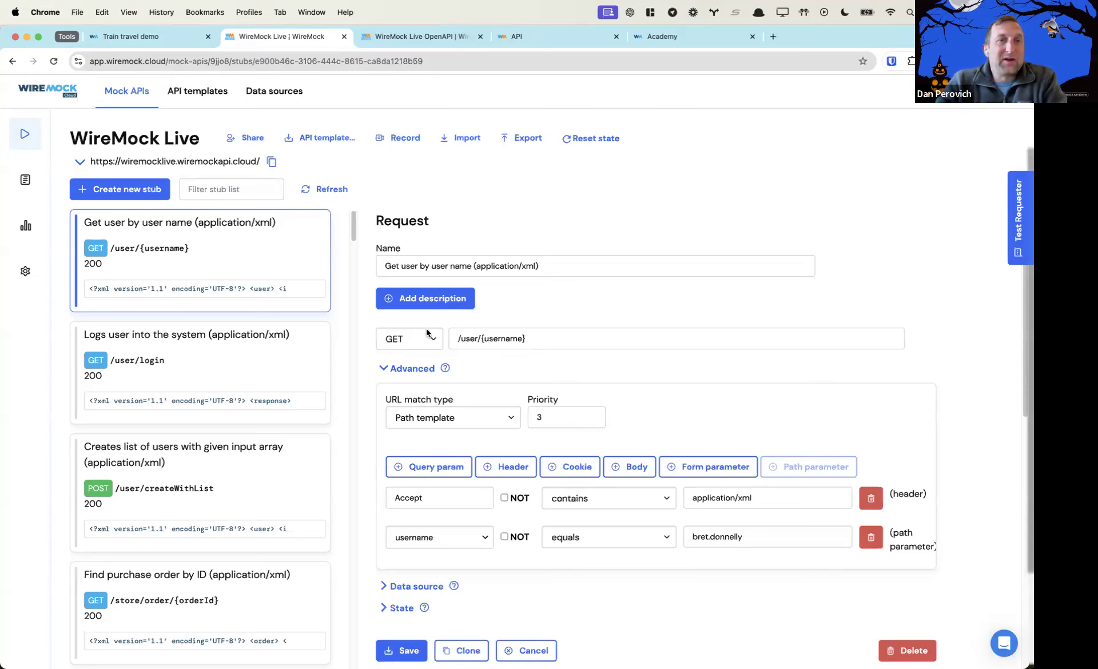
scroll(263, 383, "down", 1)
scroll(263, 384, "up", 1)
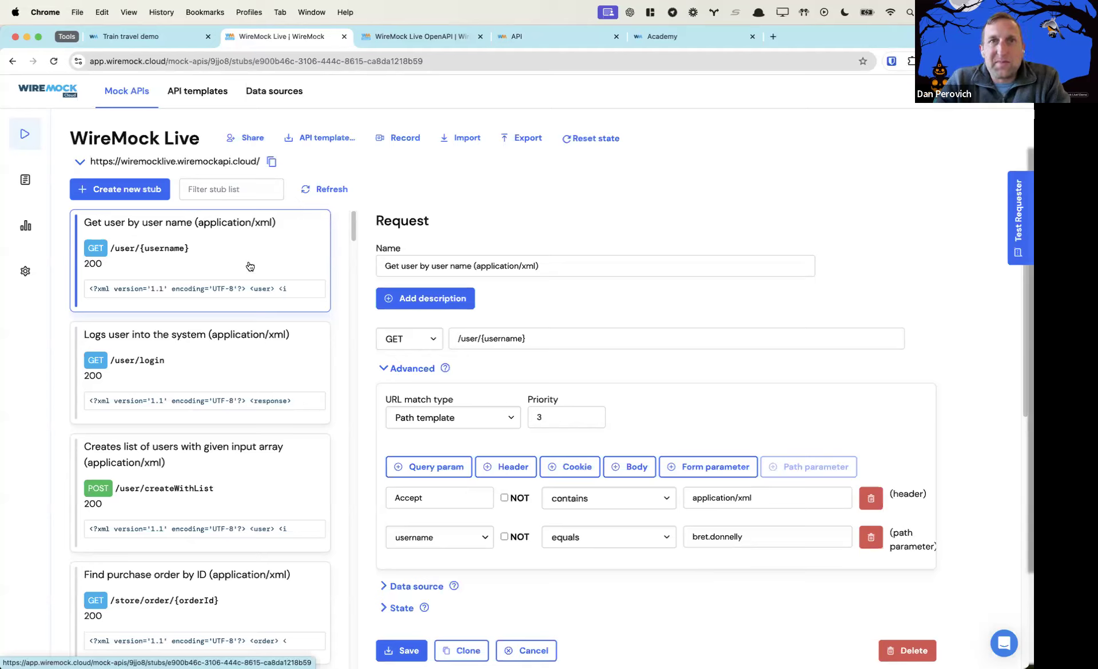
left_click(238, 190)
type("get user by user name")
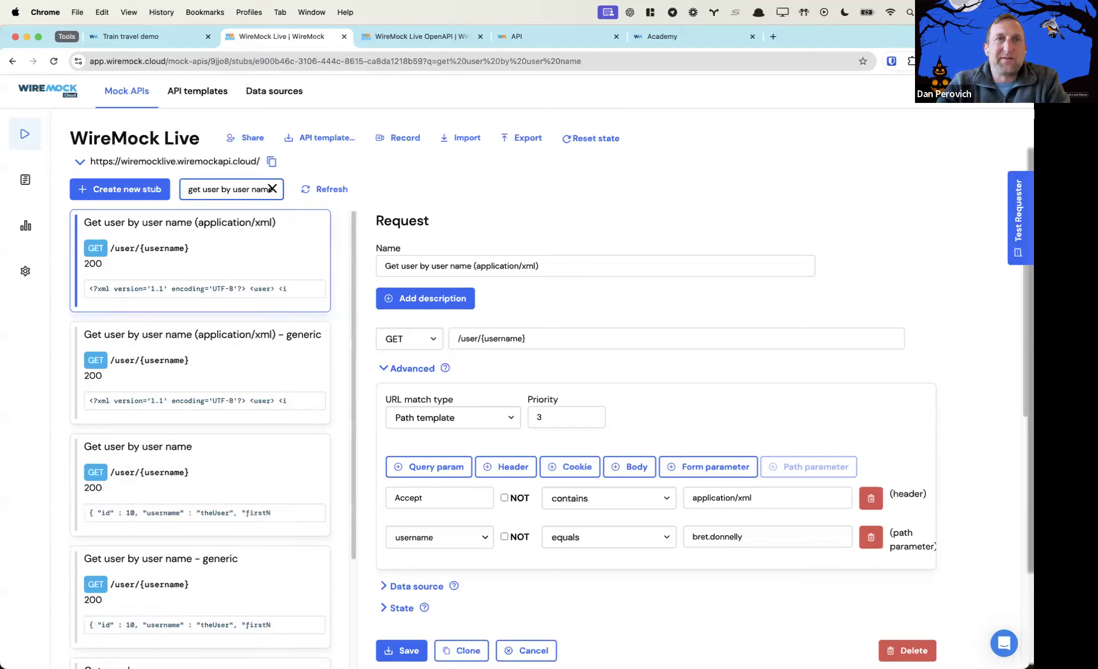
scroll(243, 438, "down", 1)
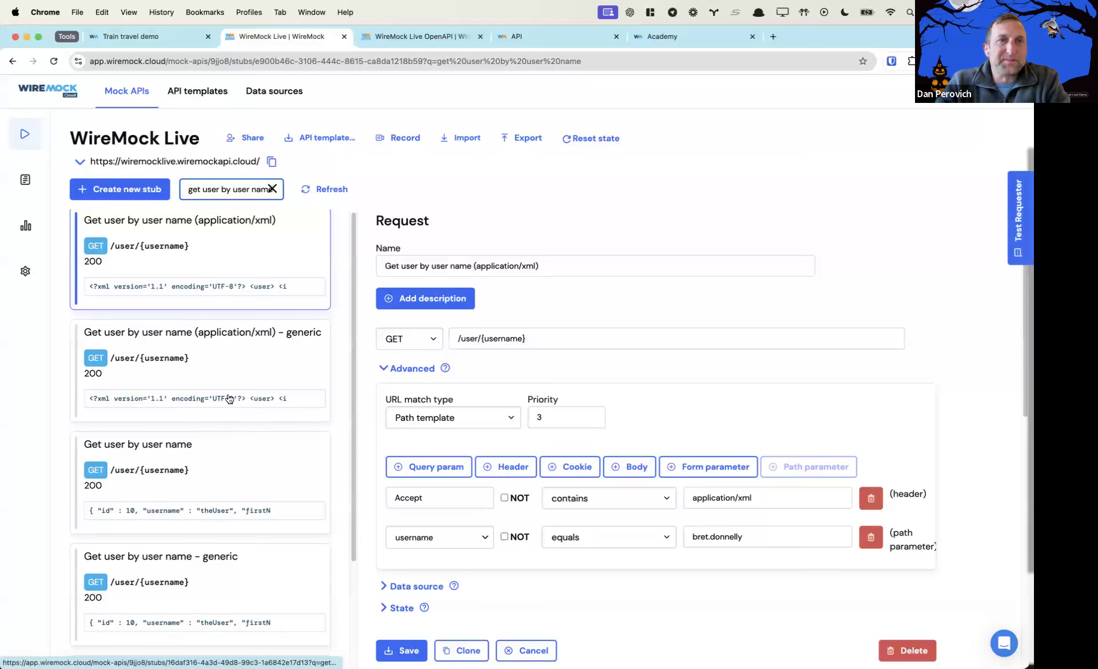
scroll(223, 257, "up", 1)
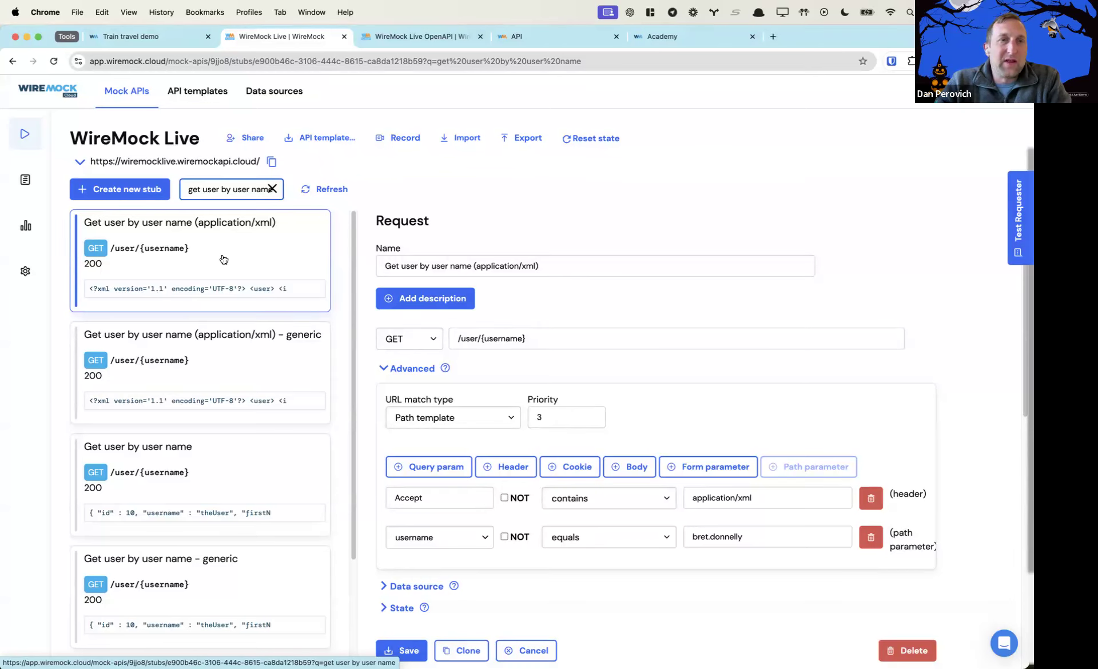
Compare the specific and generic Get user by user name stubs, ending on the specific one
left_click(213, 503)
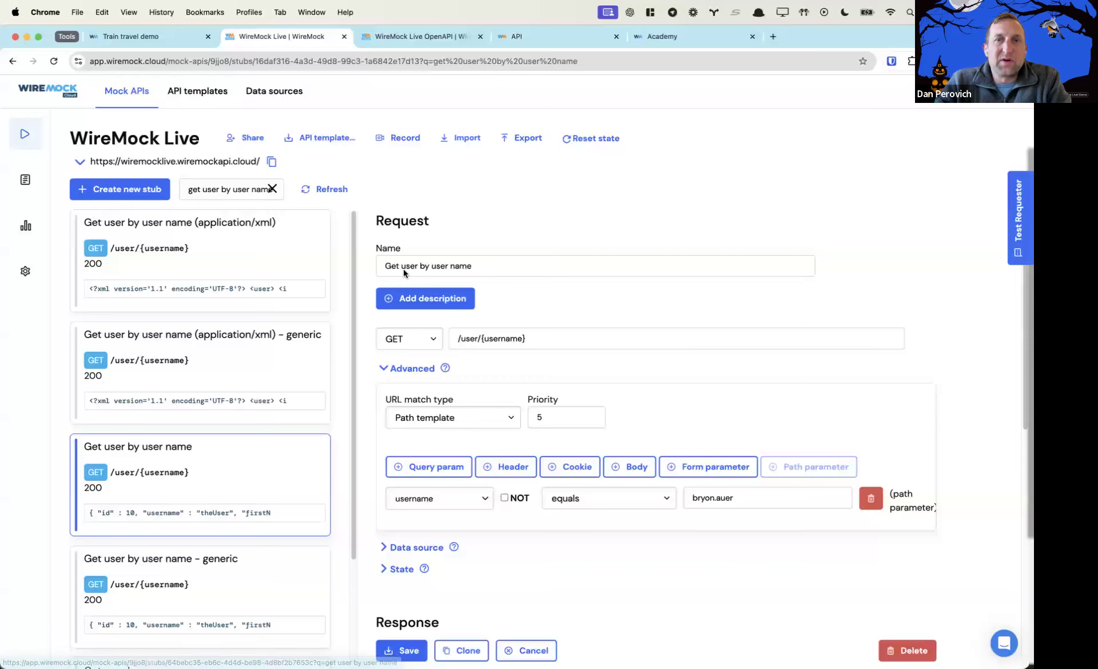
scroll(615, 524, "down", 2)
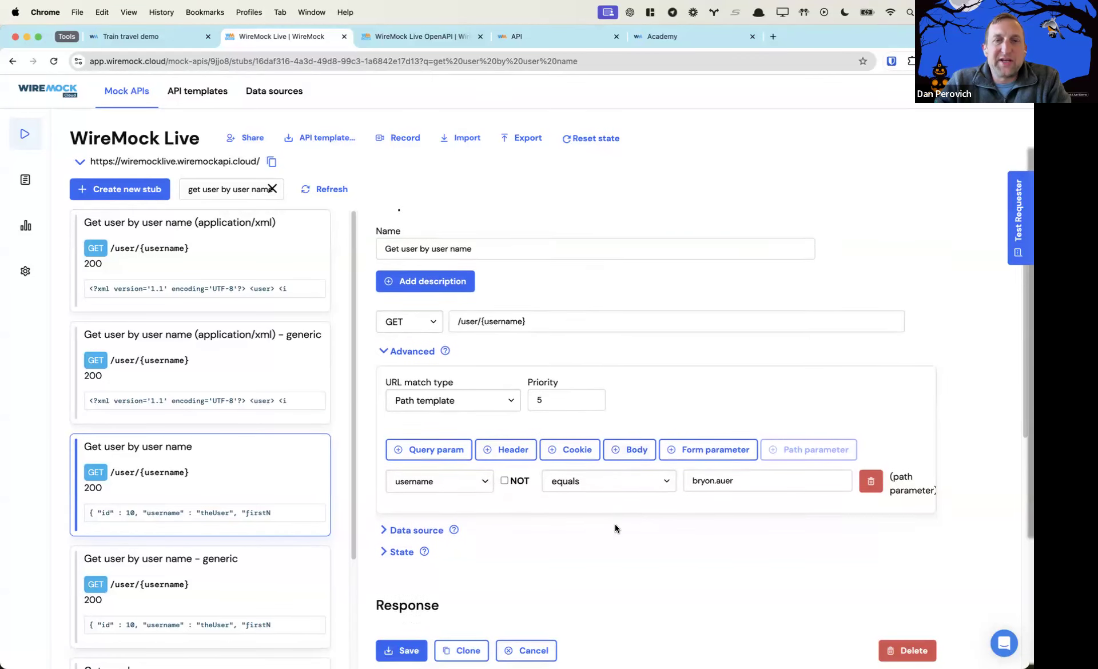
scroll(615, 524, "down", 3)
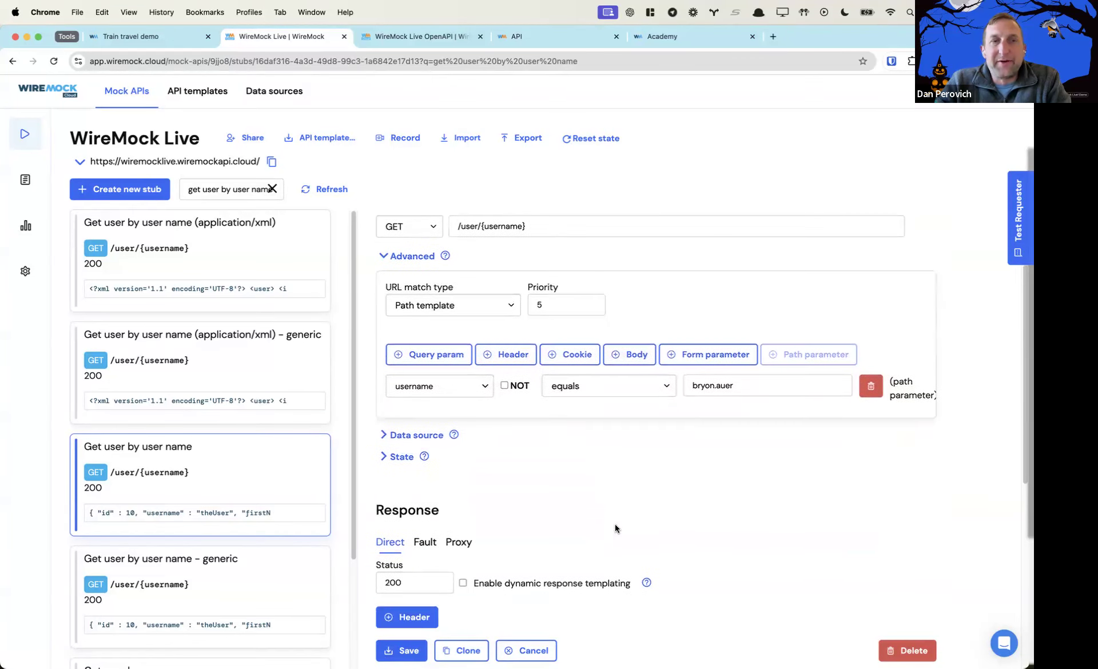
scroll(615, 524, "down", 4)
scroll(615, 524, "up", 8)
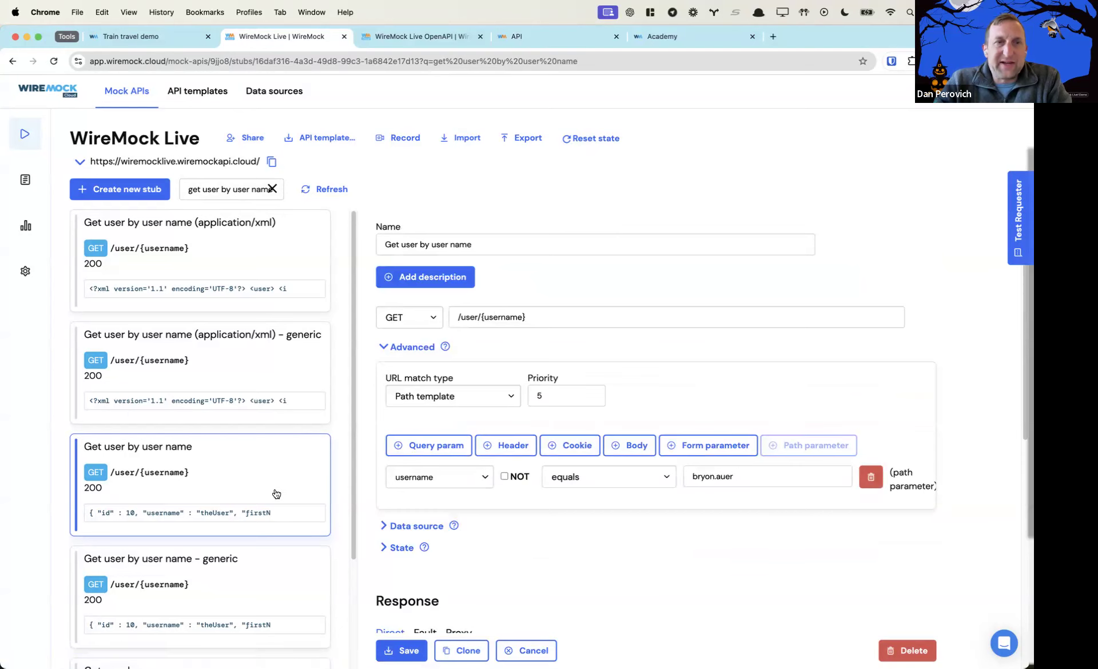
left_click(254, 597)
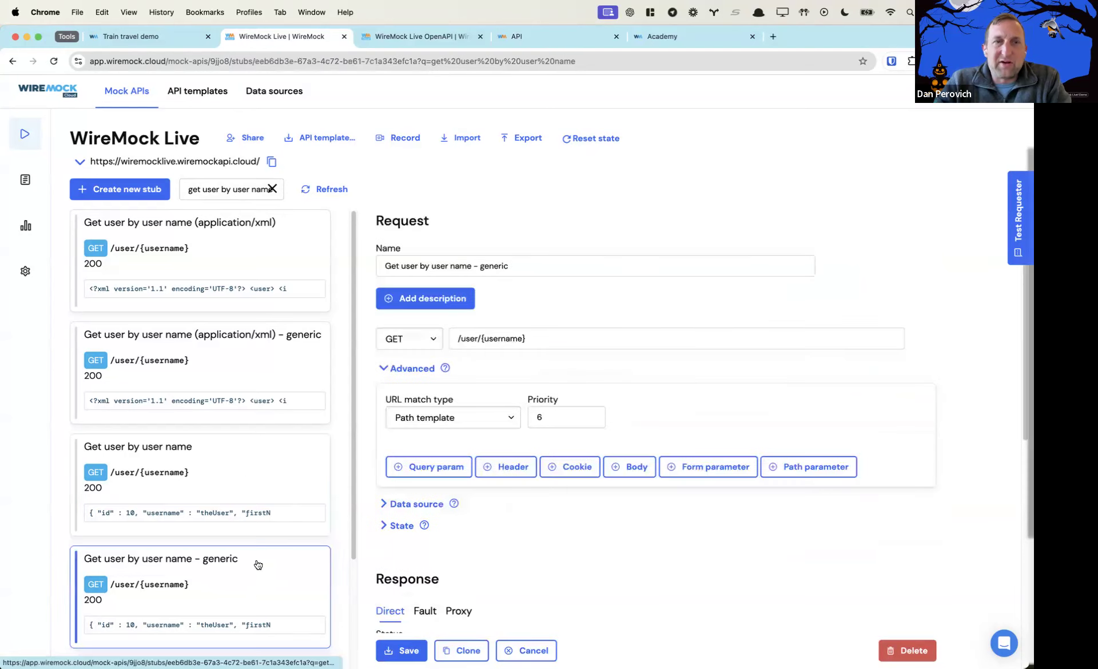
left_click(252, 479)
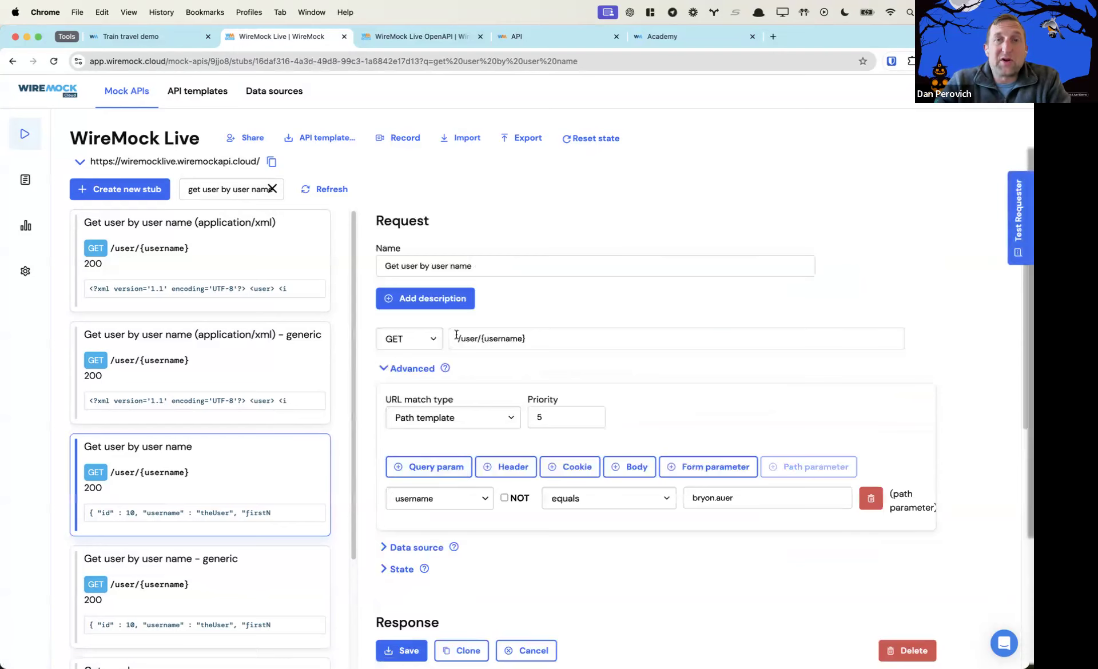
Replace the expected username matcher and the response body's username with the presenter's username
double_click(702, 497)
type("d")
key("shift+End")
type("perovich")
scroll(783, 569, "down", 8)
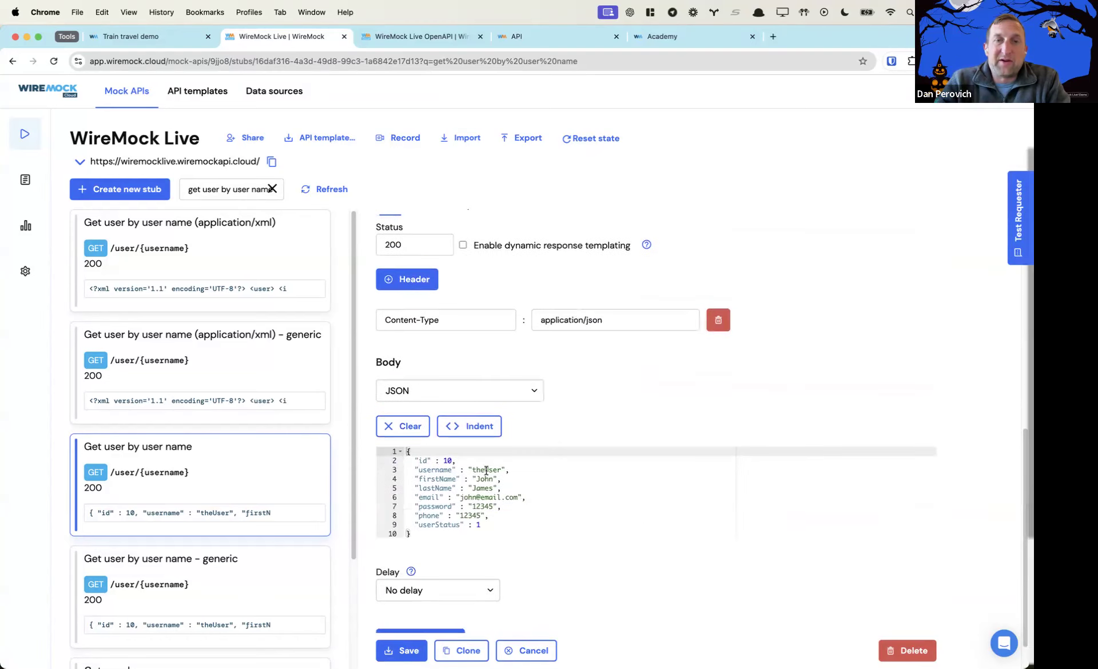
double_click(487, 470)
type("dperovich")
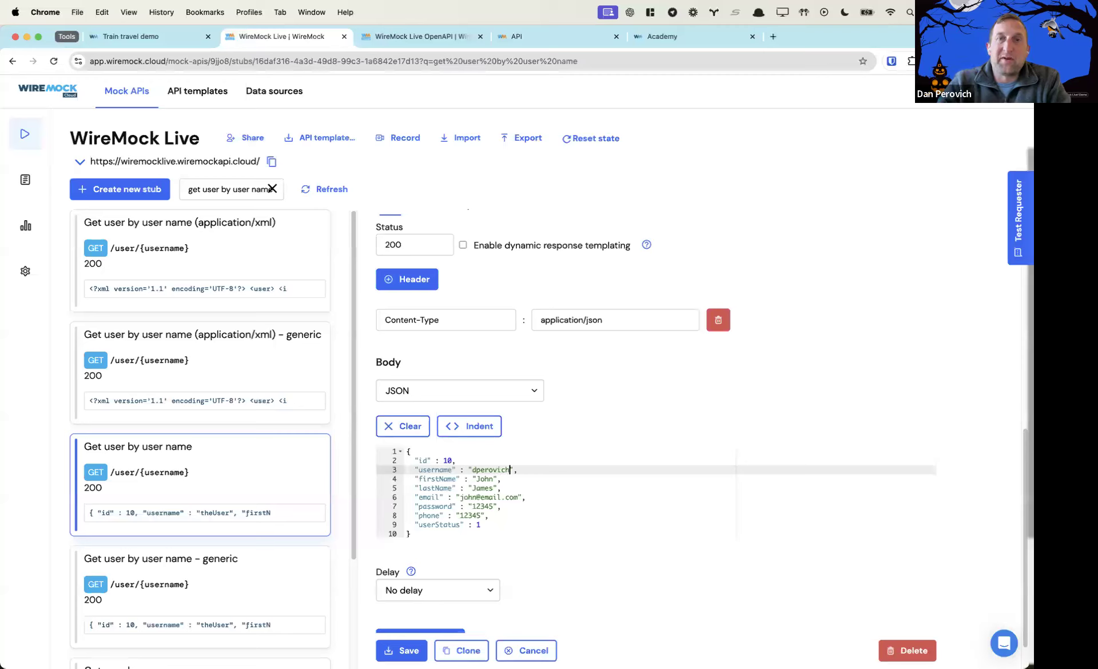
Enable response templating and make the response username echo {{request.path.1}}
left_click(464, 246)
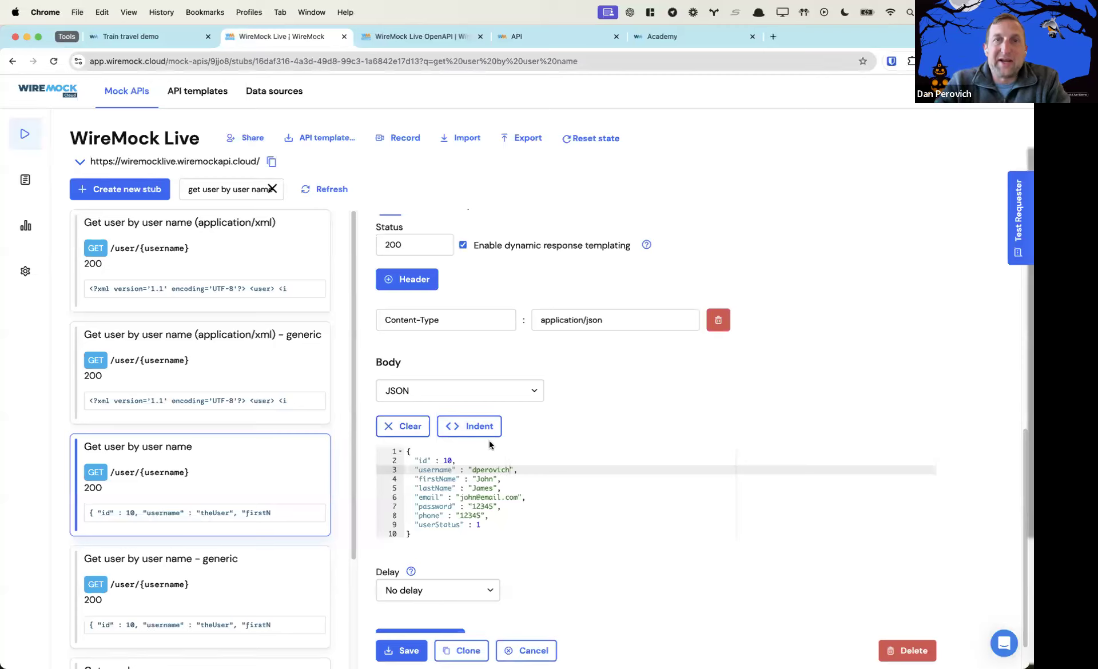
double_click(492, 469)
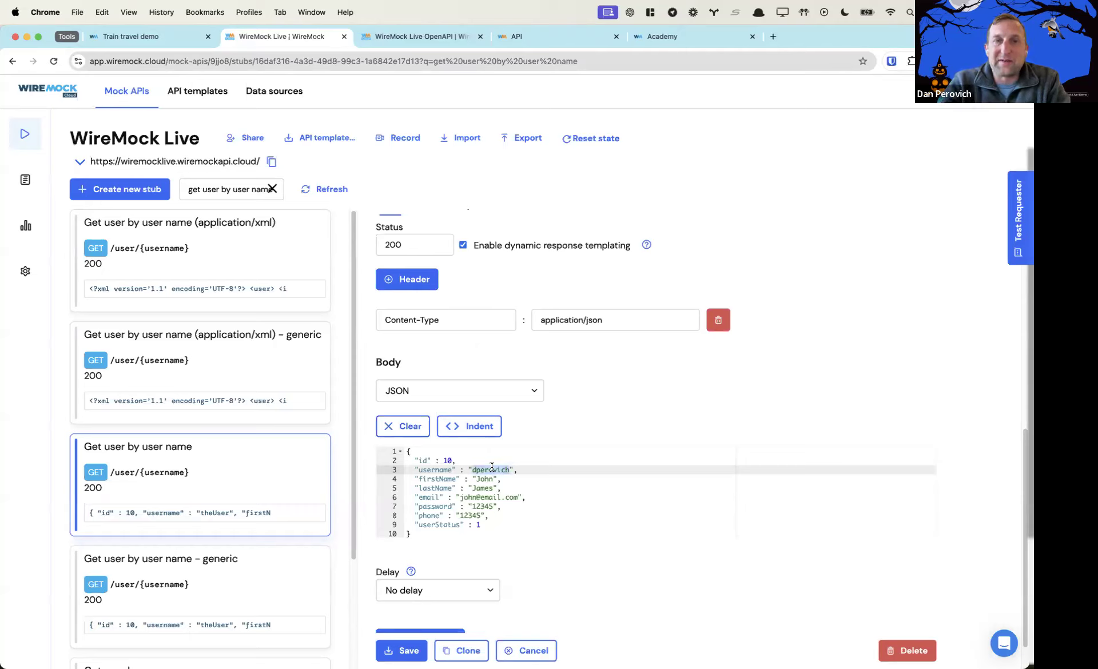
type("{{")
type("request.path.")
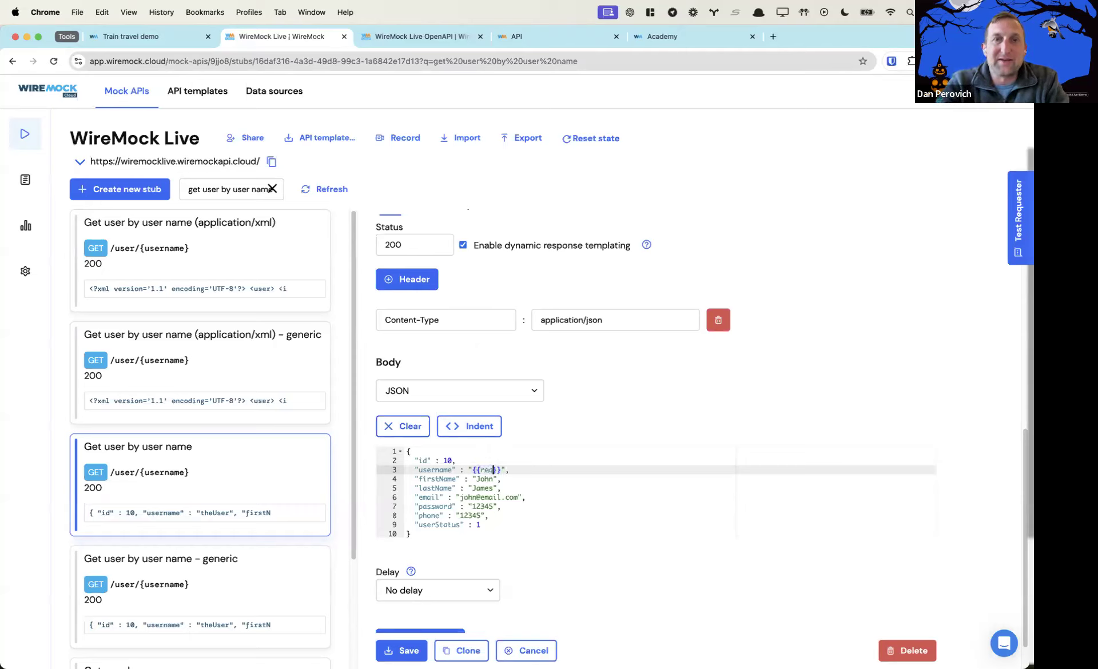
type("1")
Set the response's firstName and lastName to the presenter's name, save, and clone the stub
left_click(483, 481)
type("Dan")
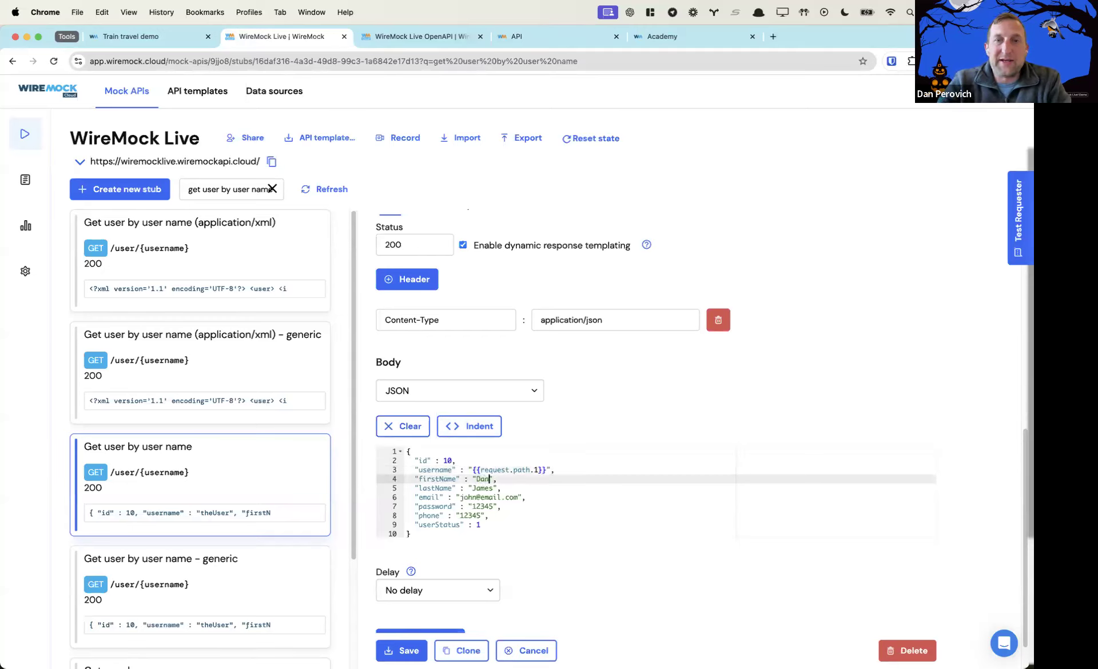
left_click(482, 488)
double_click(481, 488)
type("Perovich")
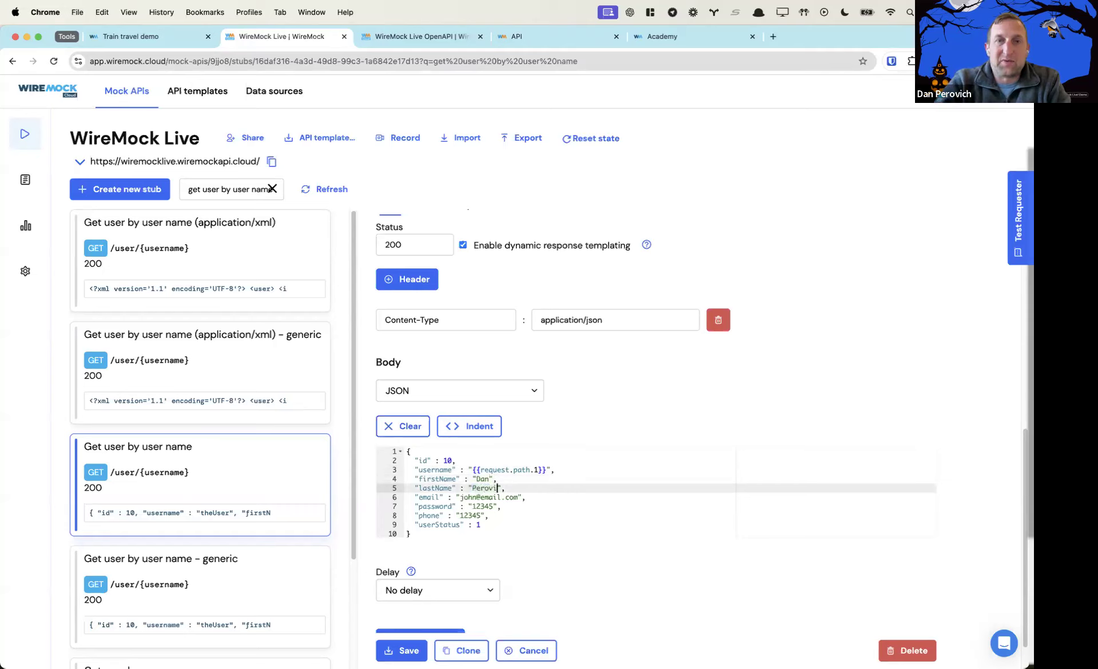
double_click(469, 497)
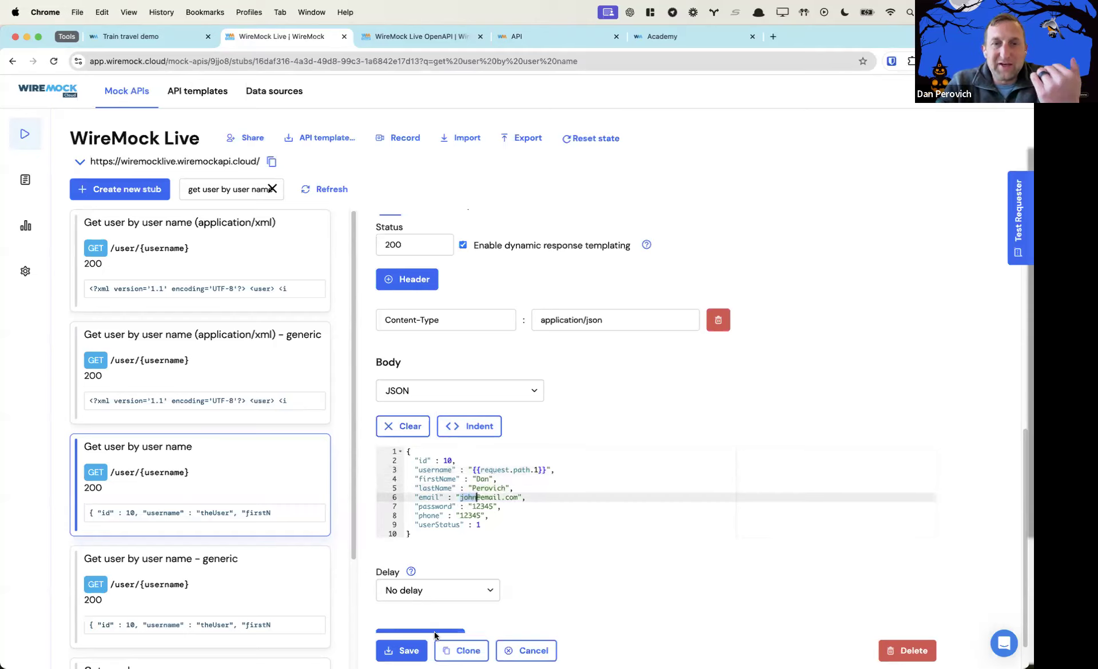
left_click(413, 652)
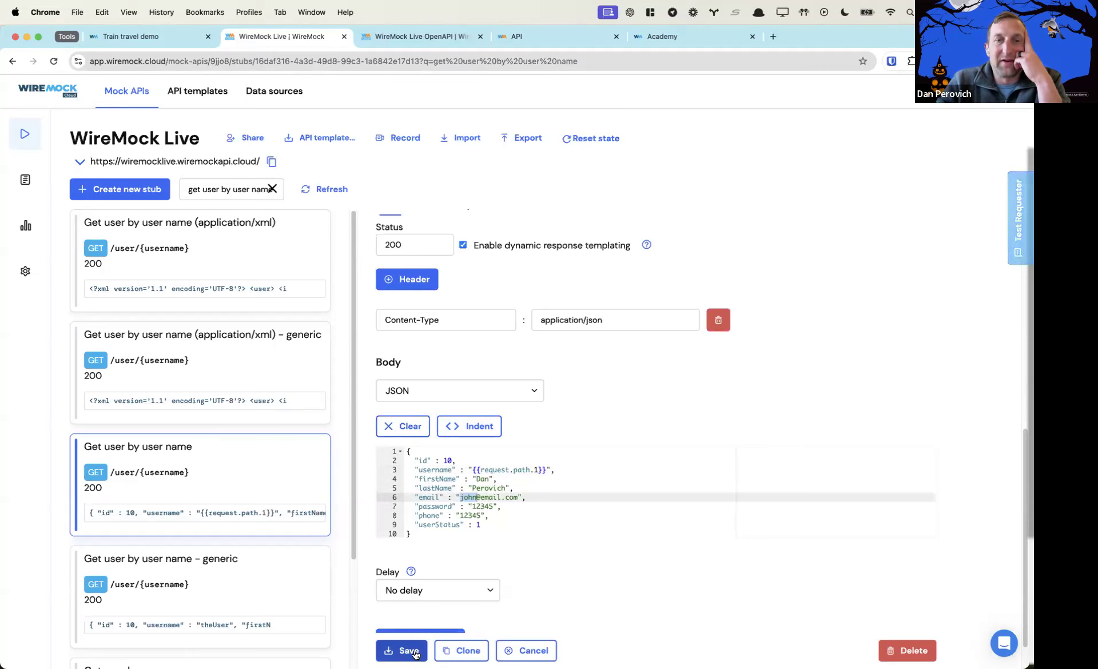
left_click(467, 651)
Change the copy's username path-parameter matcher to a different username and save it
scroll(463, 430, "up", 8)
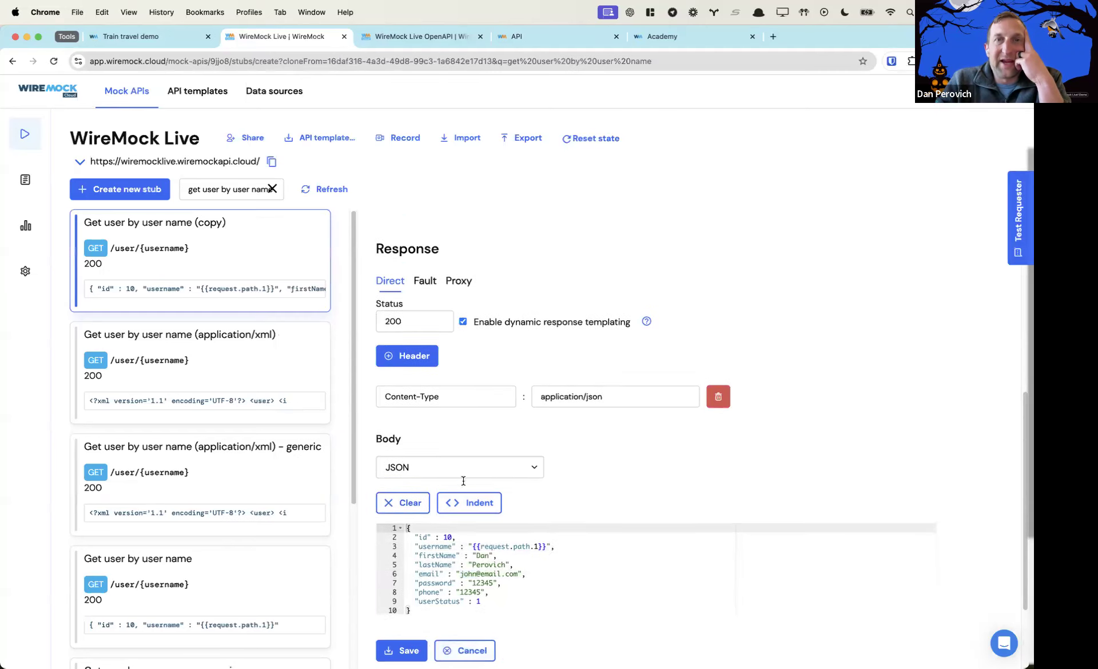
double_click(703, 495)
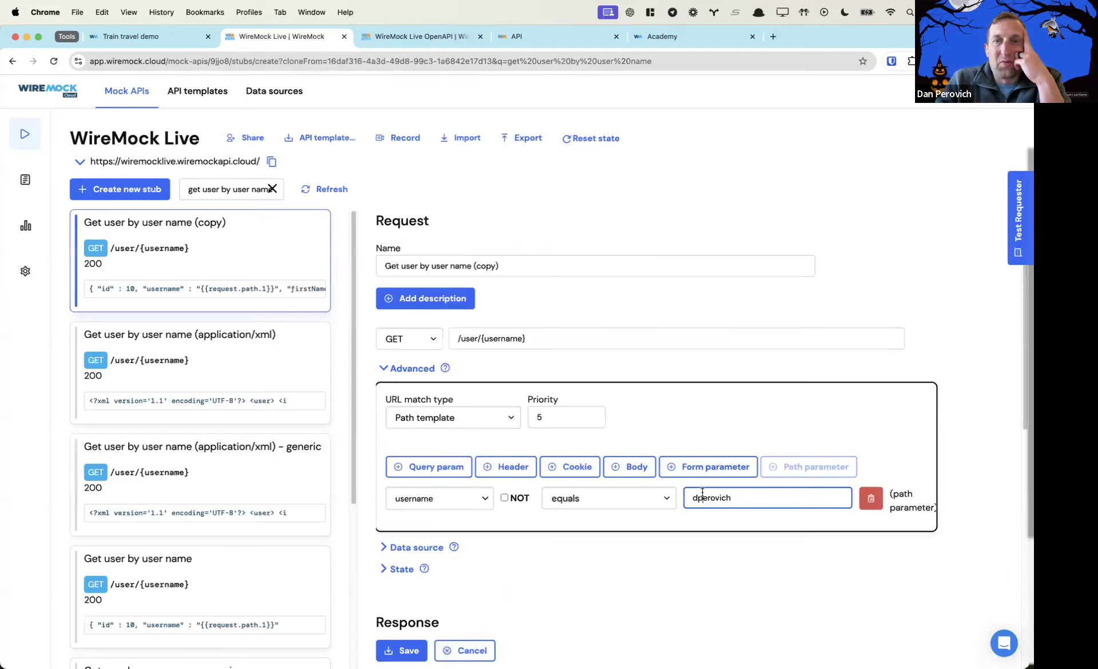
key("BackSpace")
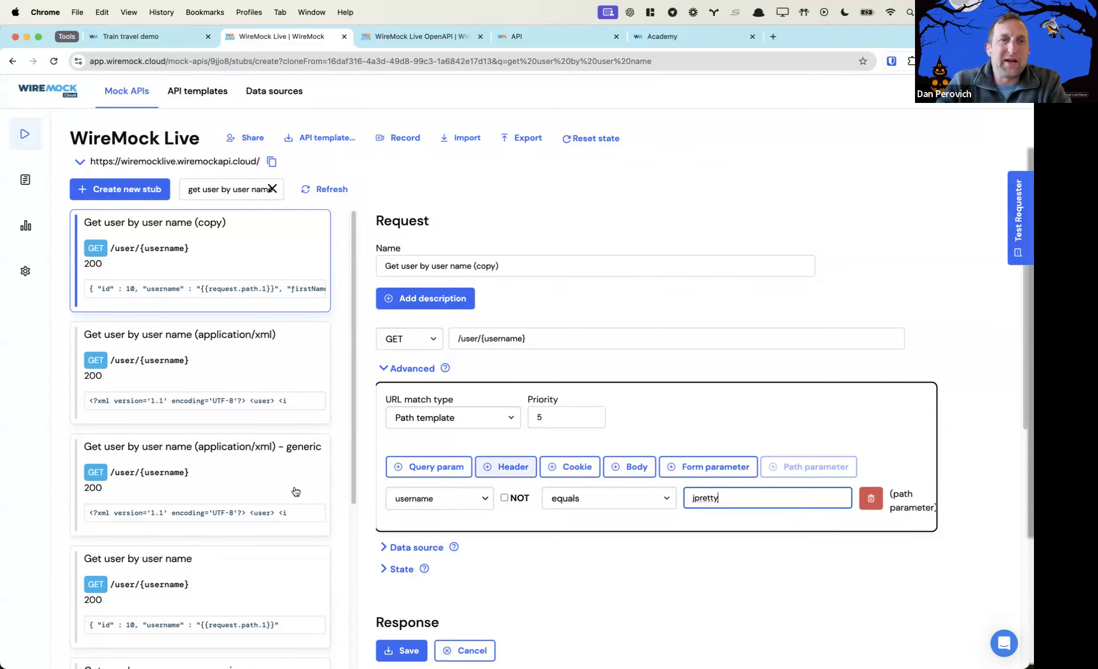
scroll(293, 551, "down", 5)
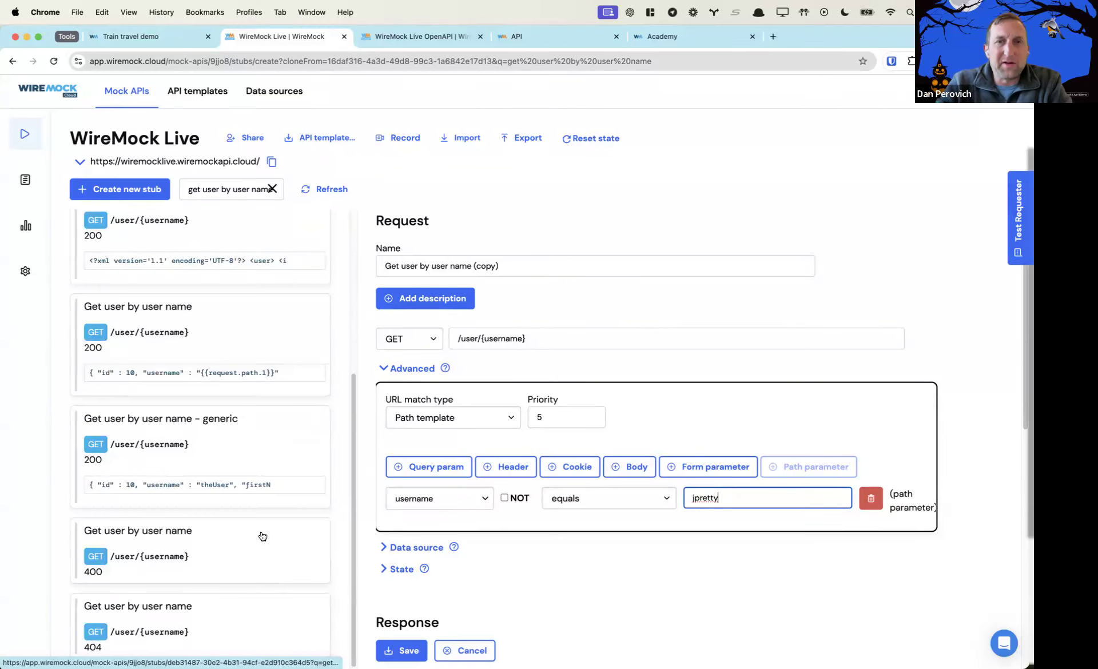
left_click(401, 650)
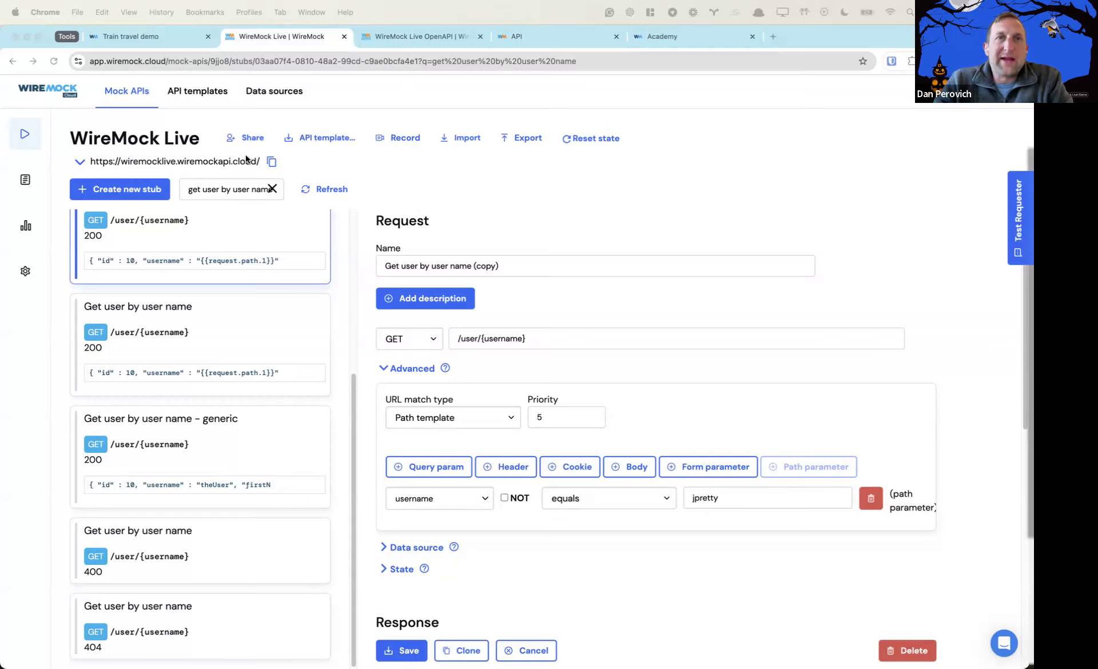
Try sharing the mock API with QA Team 1 at Read permission, then close the Share dialog
left_click(255, 136)
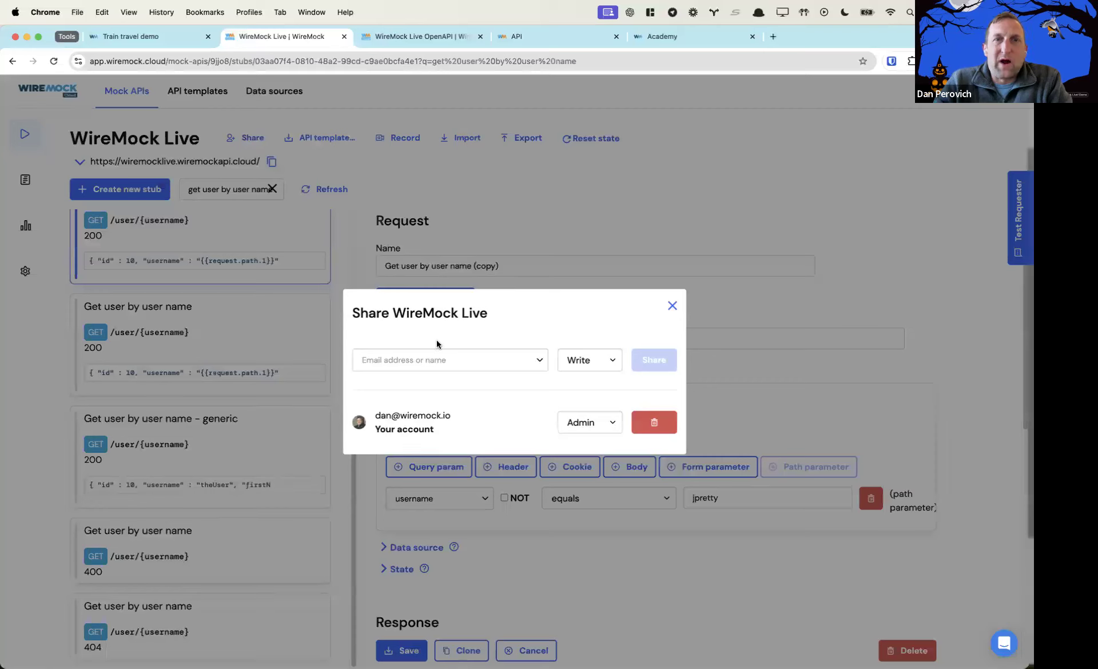
left_click(580, 360)
left_click(544, 391)
left_click(479, 360)
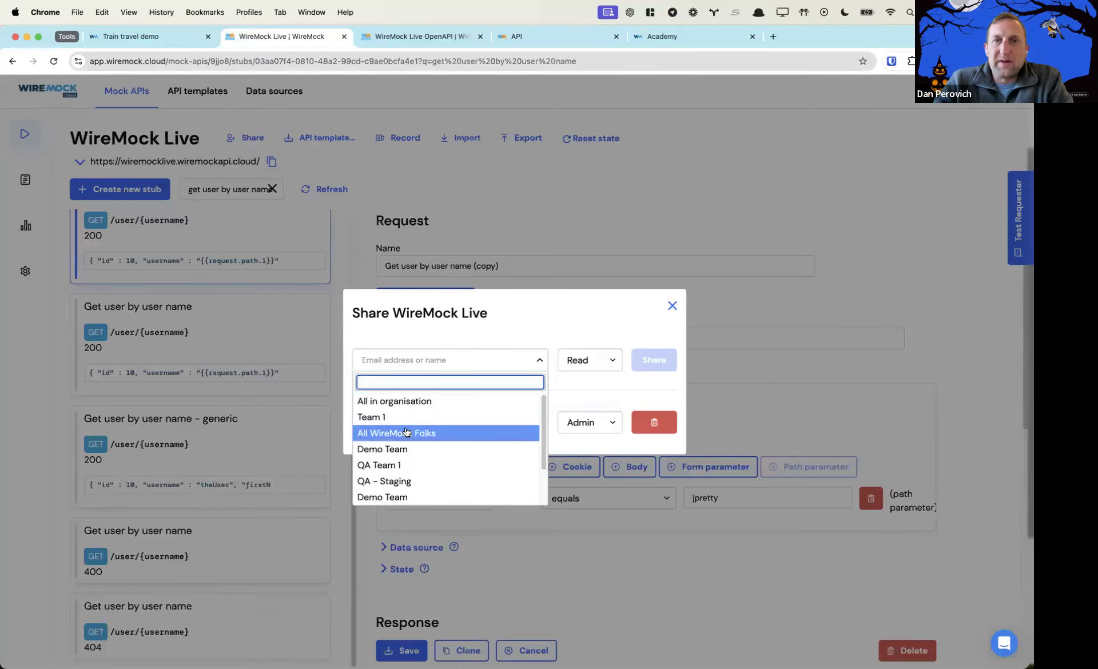
left_click(395, 465)
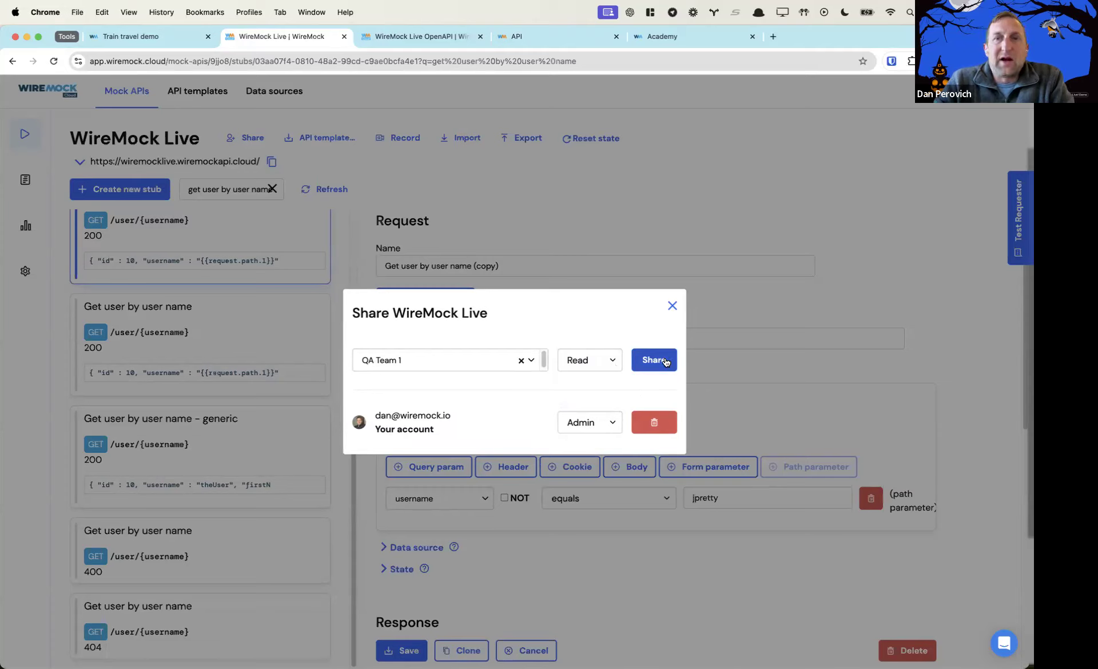
left_click(671, 308)
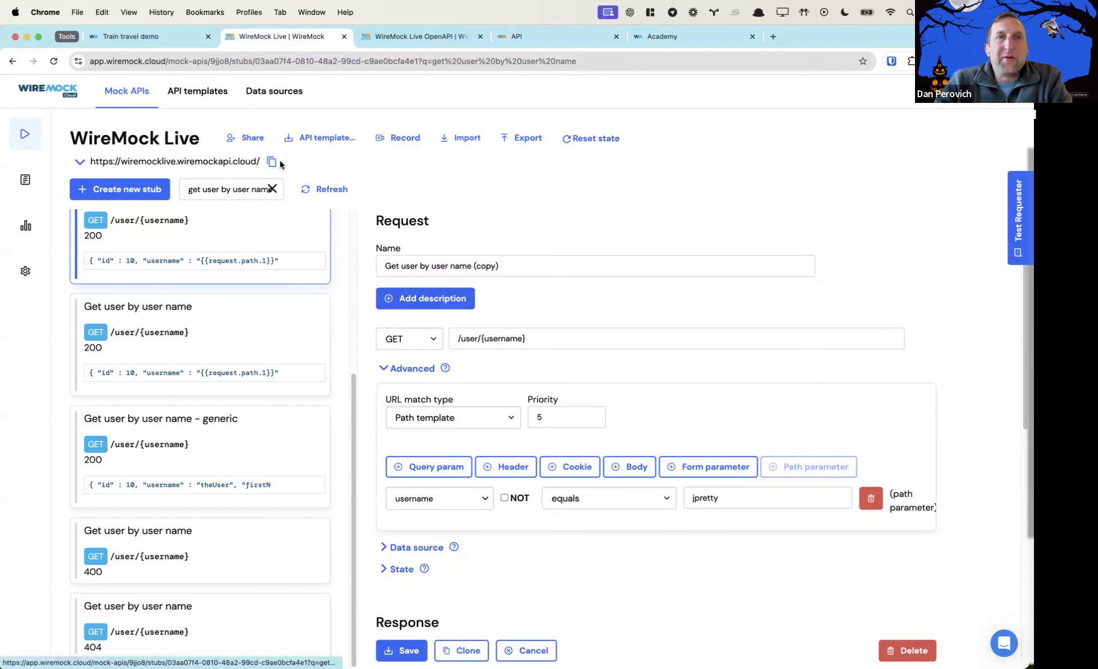
Save the mock API as a new API template named WMLive with slug wmlive
left_click(323, 138)
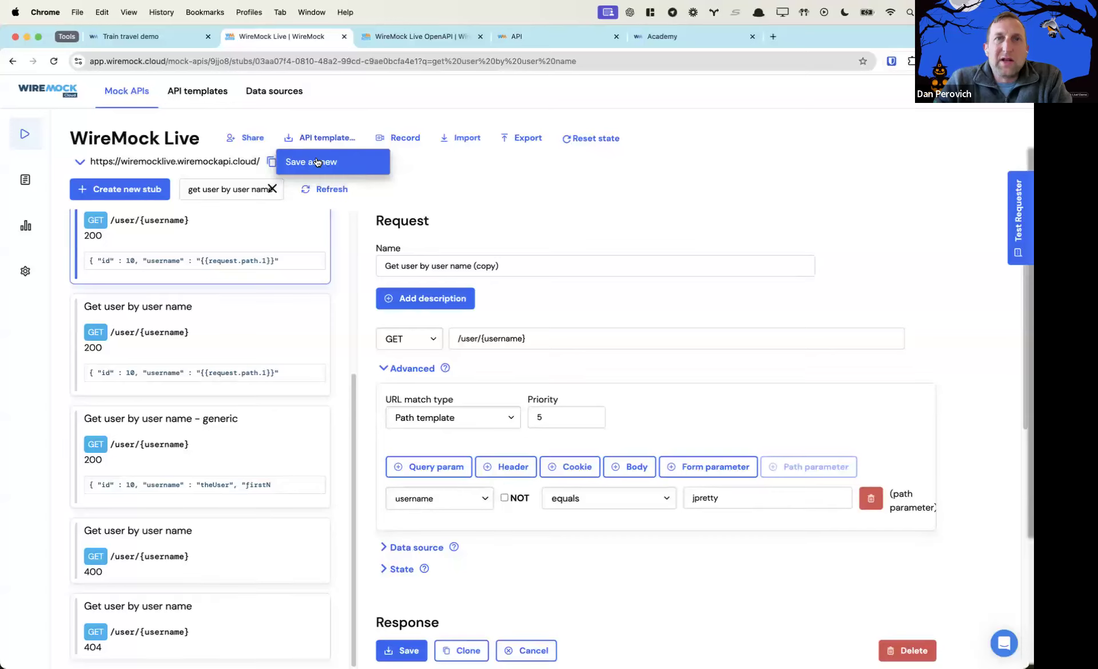
left_click(317, 160)
left_click(411, 215)
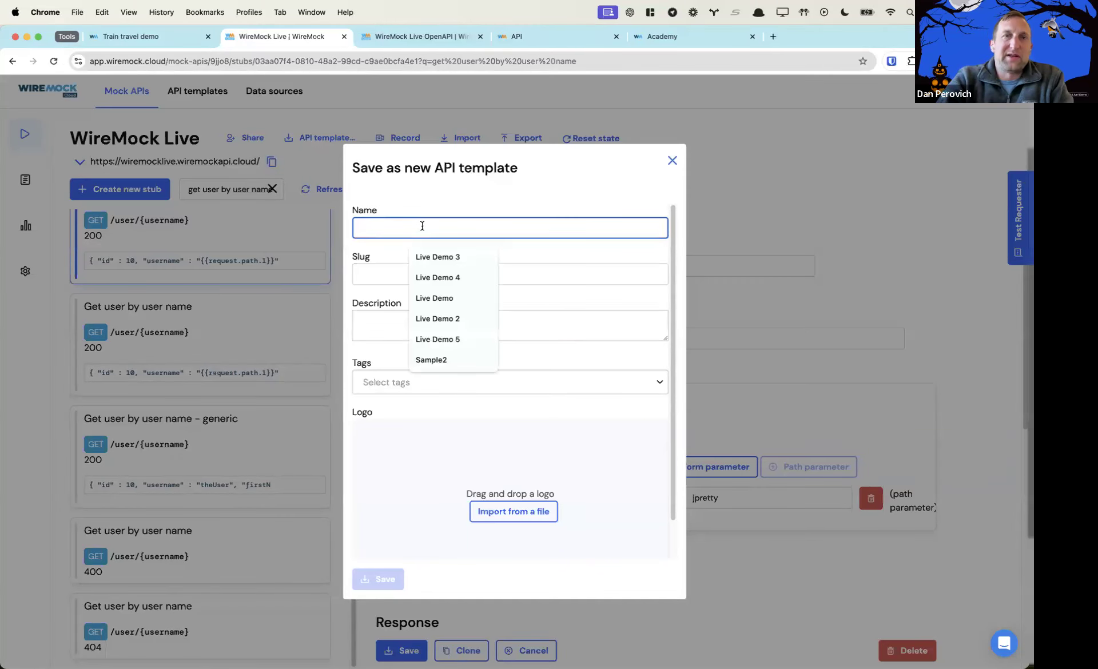
type("WMLive")
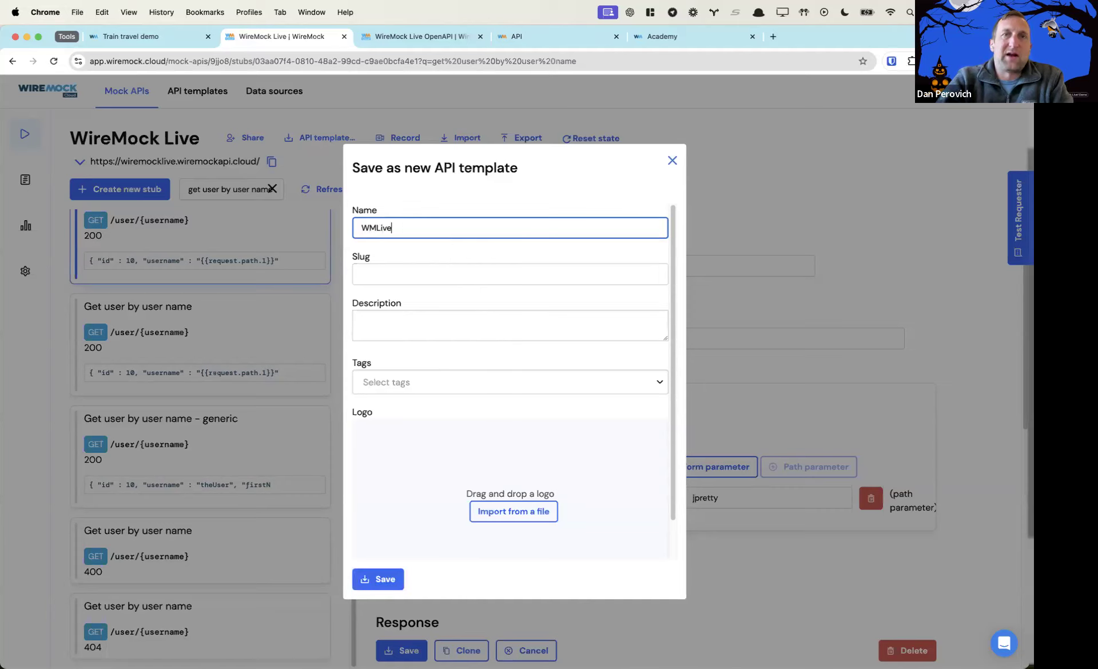
left_click(422, 276)
type("wmlive")
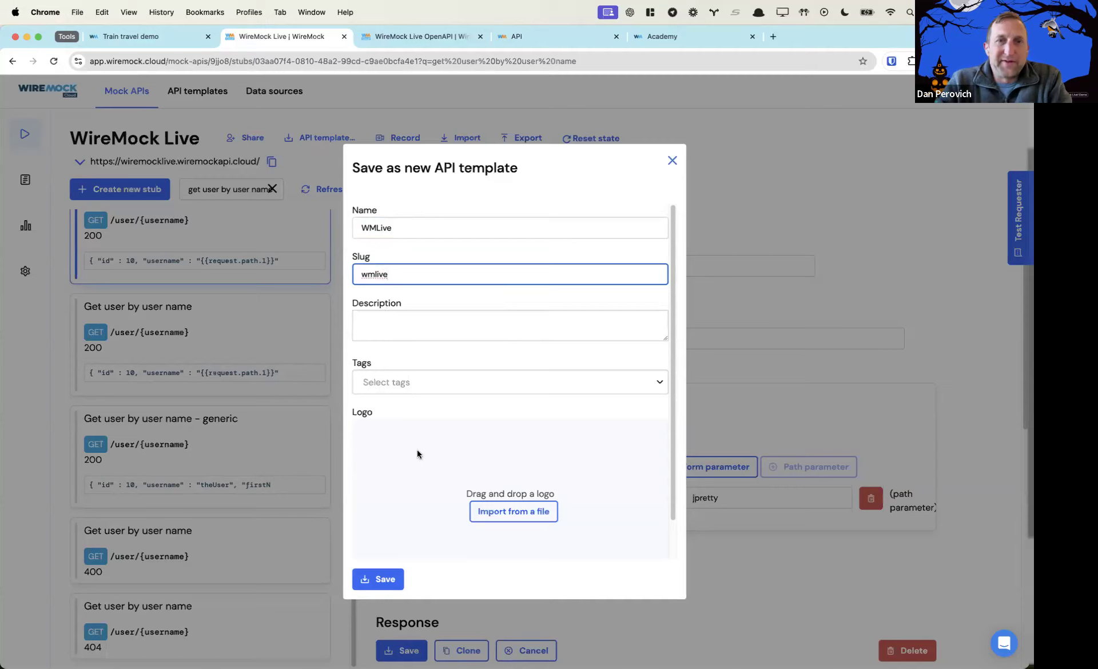
left_click(385, 580)
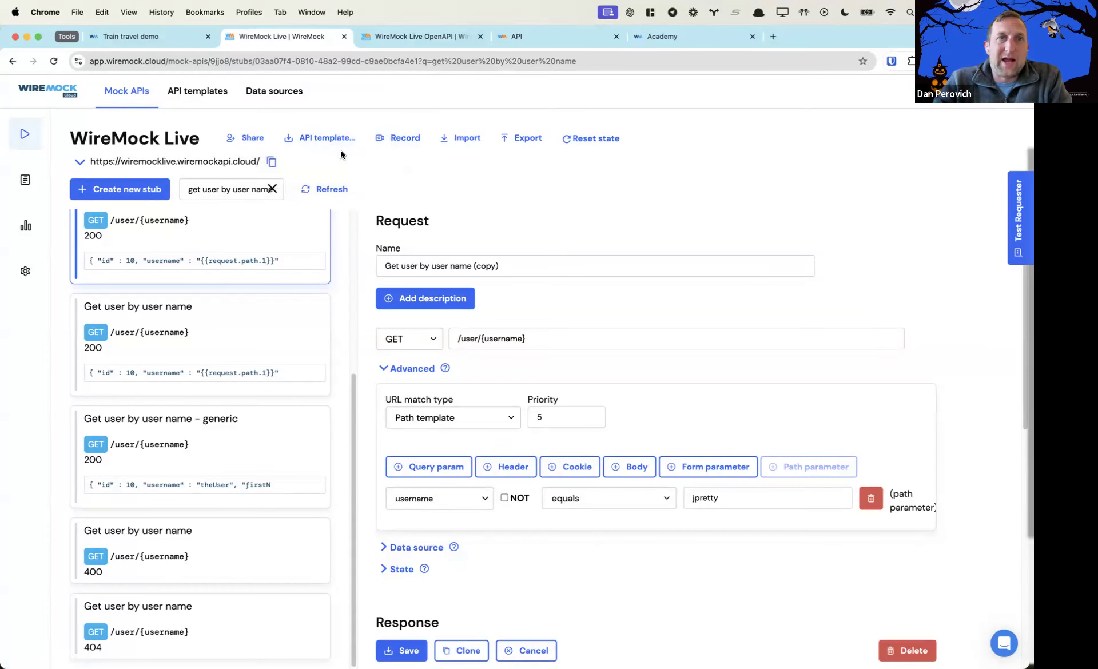
Start a new mock API and browse WireMock Default Catalogue templates in list view
left_click(139, 95)
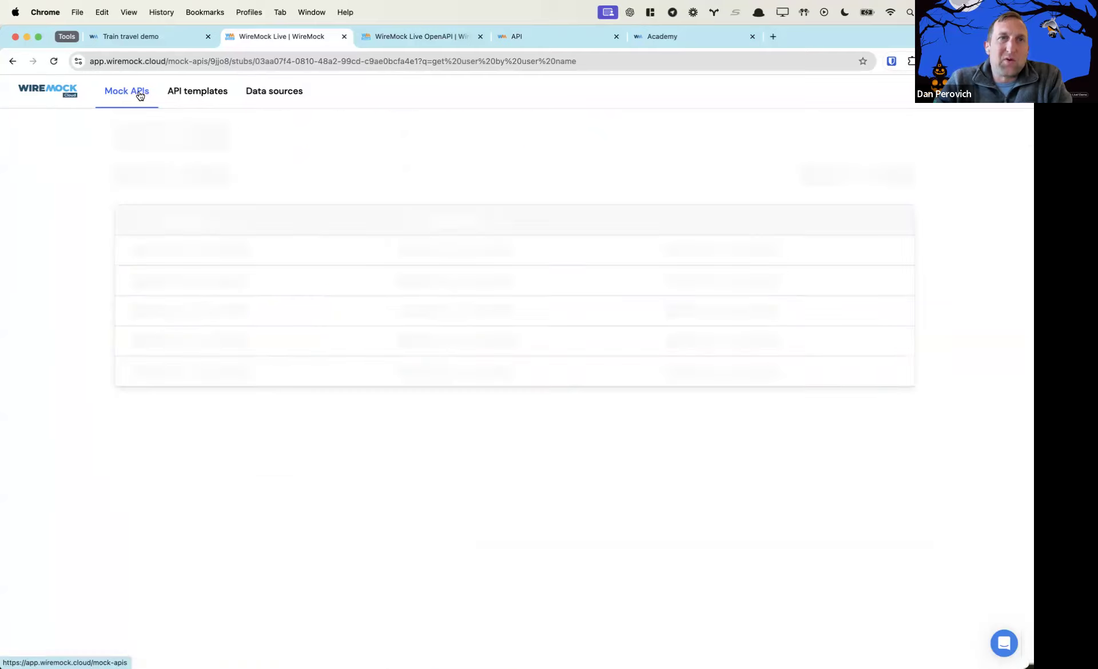
left_click(179, 187)
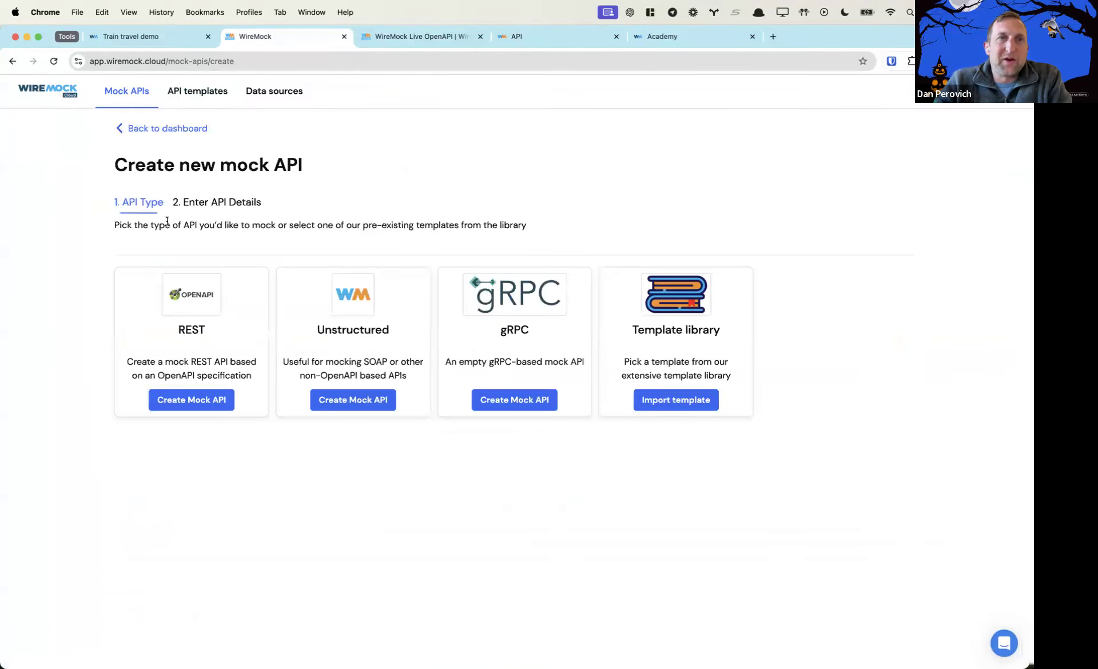
triple_click(673, 330)
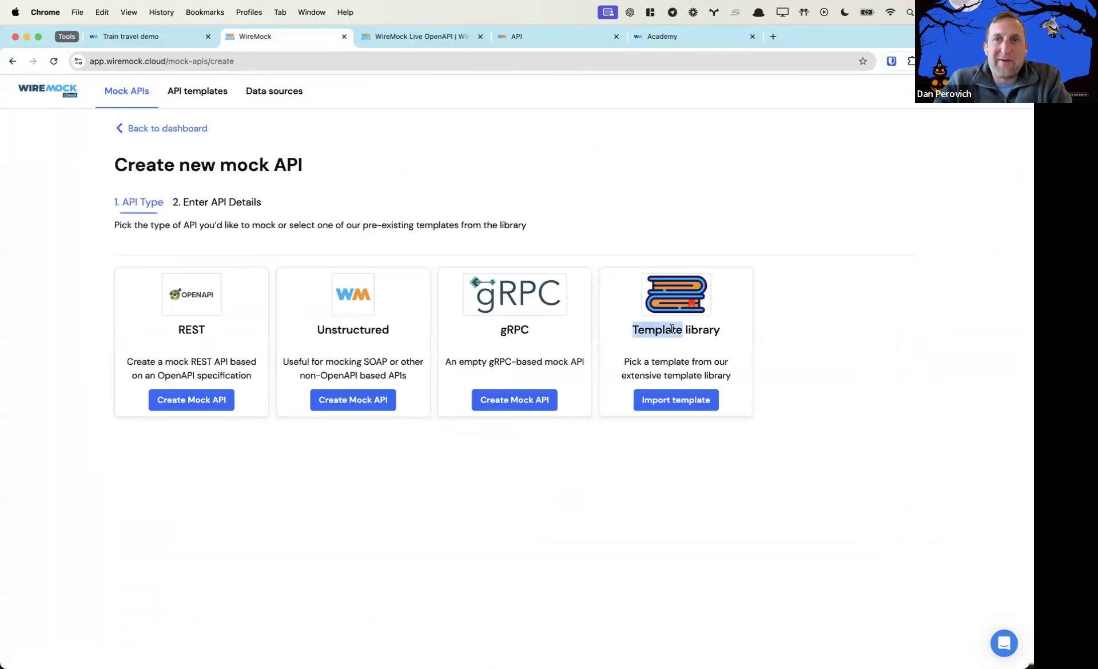
left_click(673, 401)
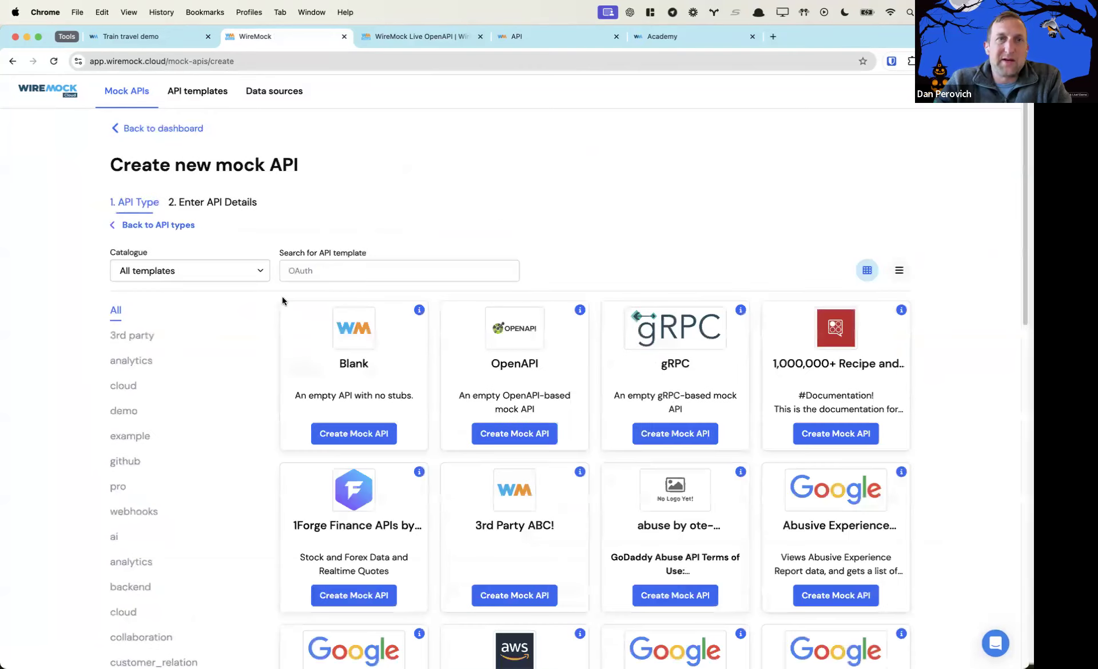
left_click(261, 269)
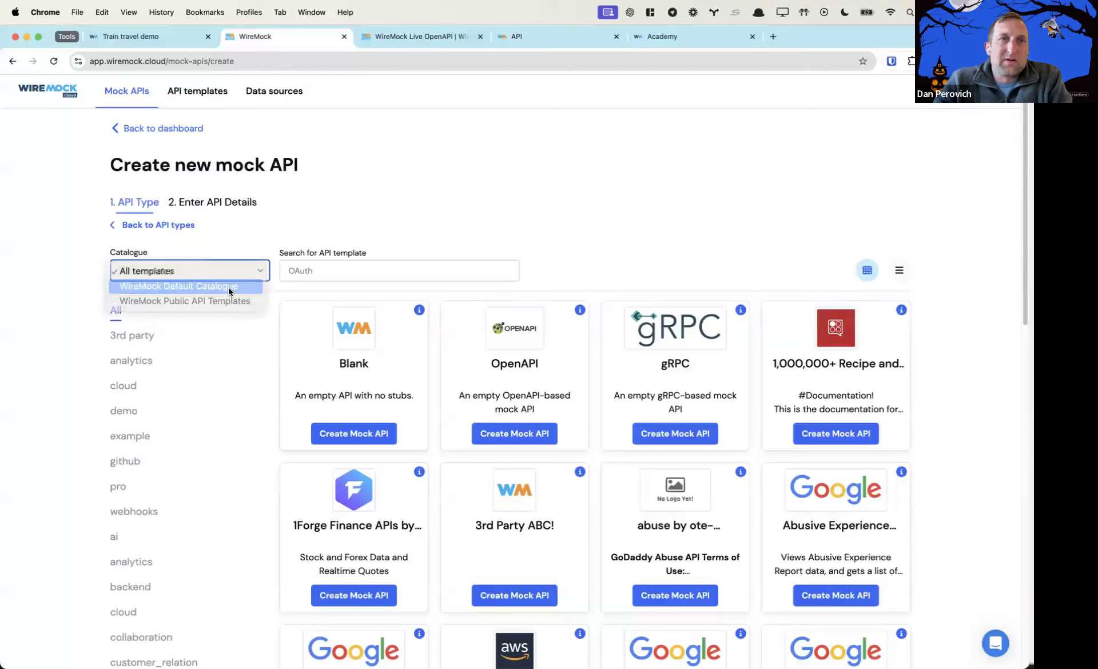
left_click(228, 286)
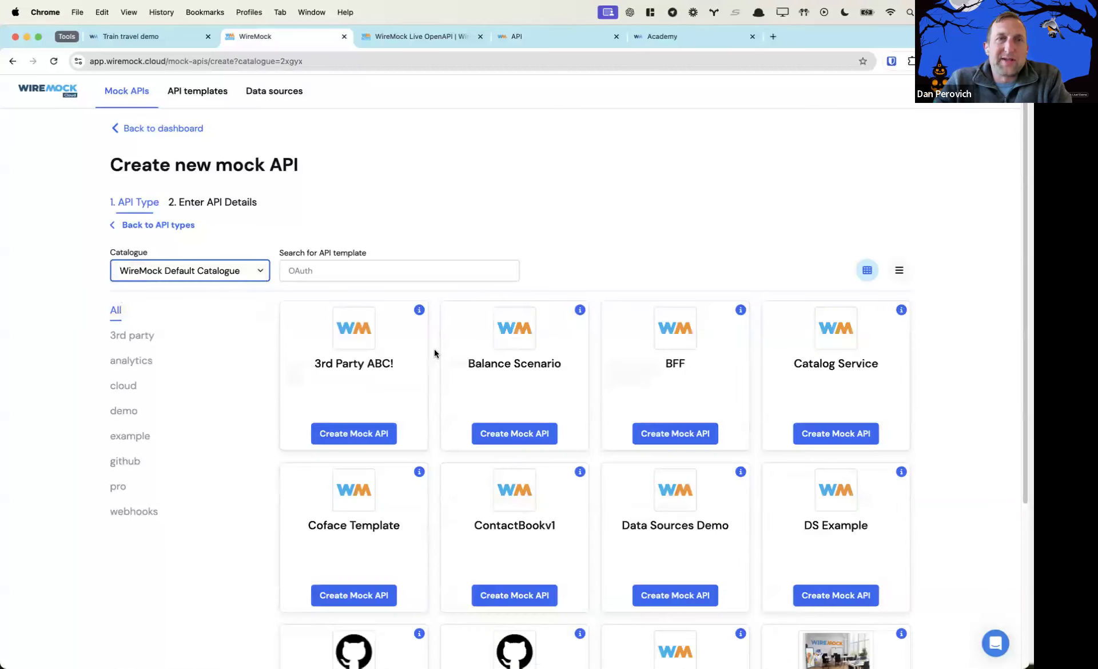
left_click(903, 272)
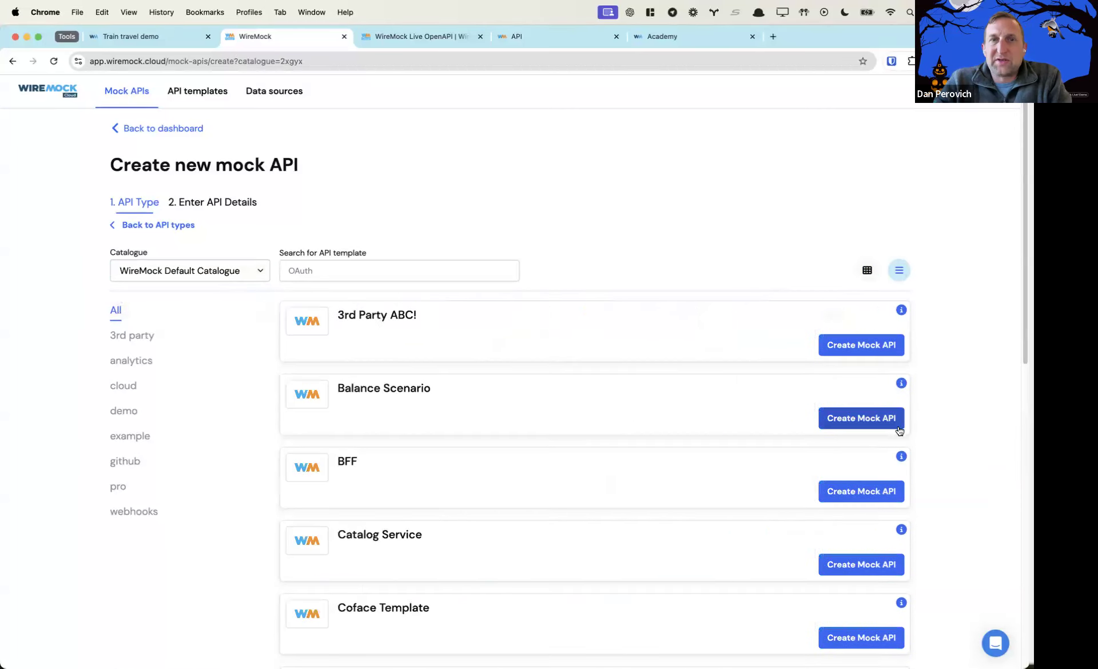
Go to the second page of templates and locate the WMLive template
scroll(643, 490, "down", 10)
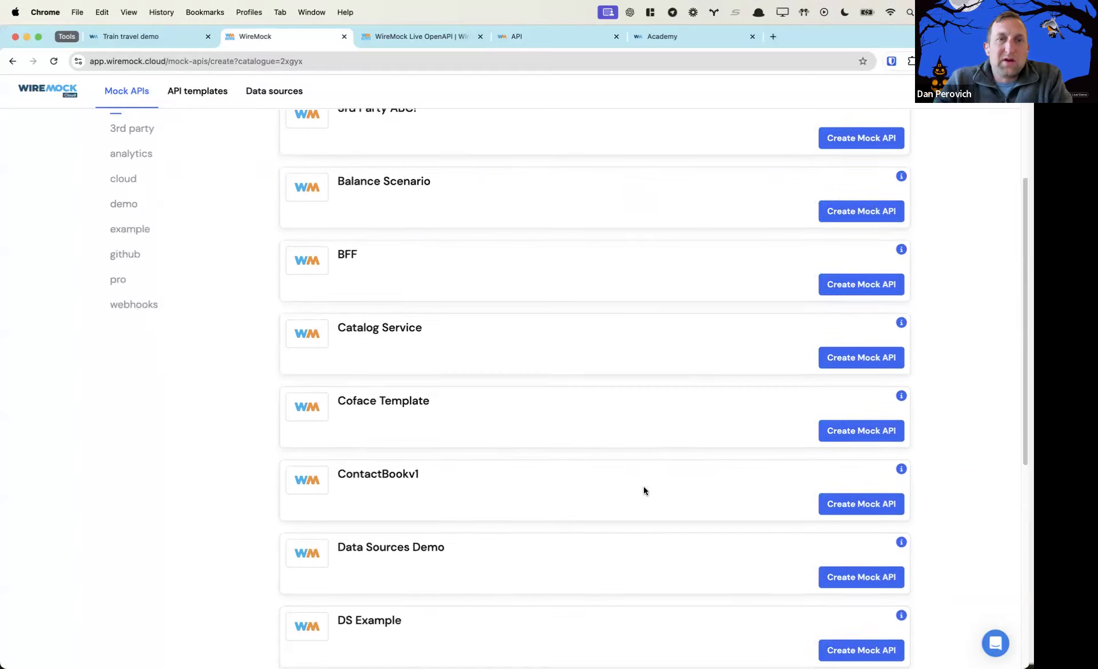
scroll(643, 491, "down", 2)
left_click(604, 575)
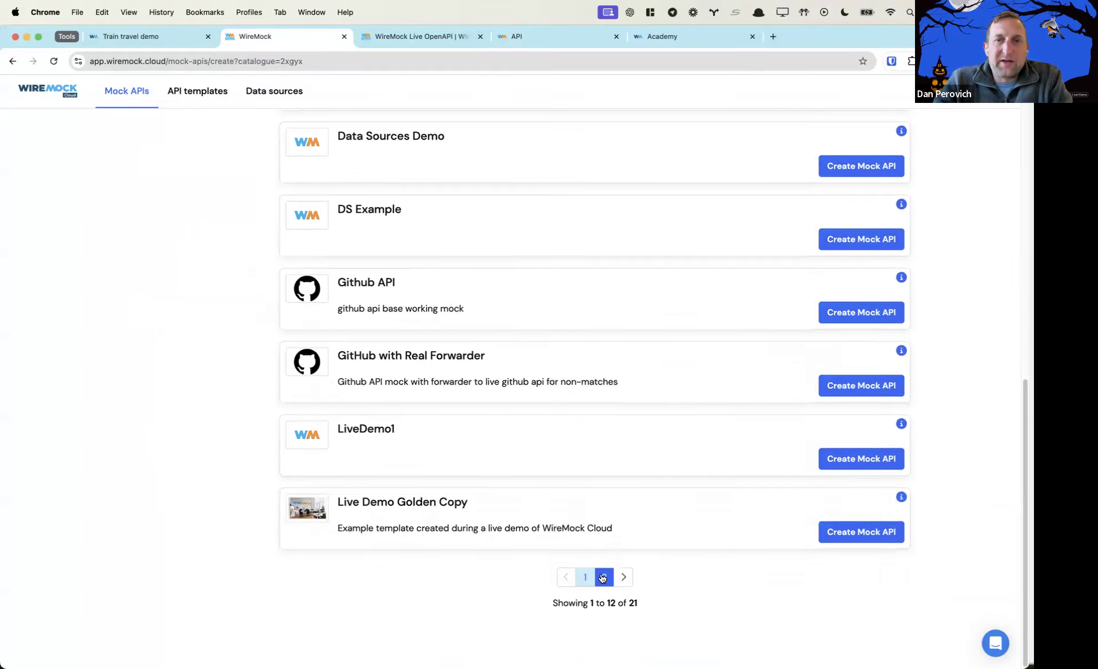
scroll(560, 499, "down", 7)
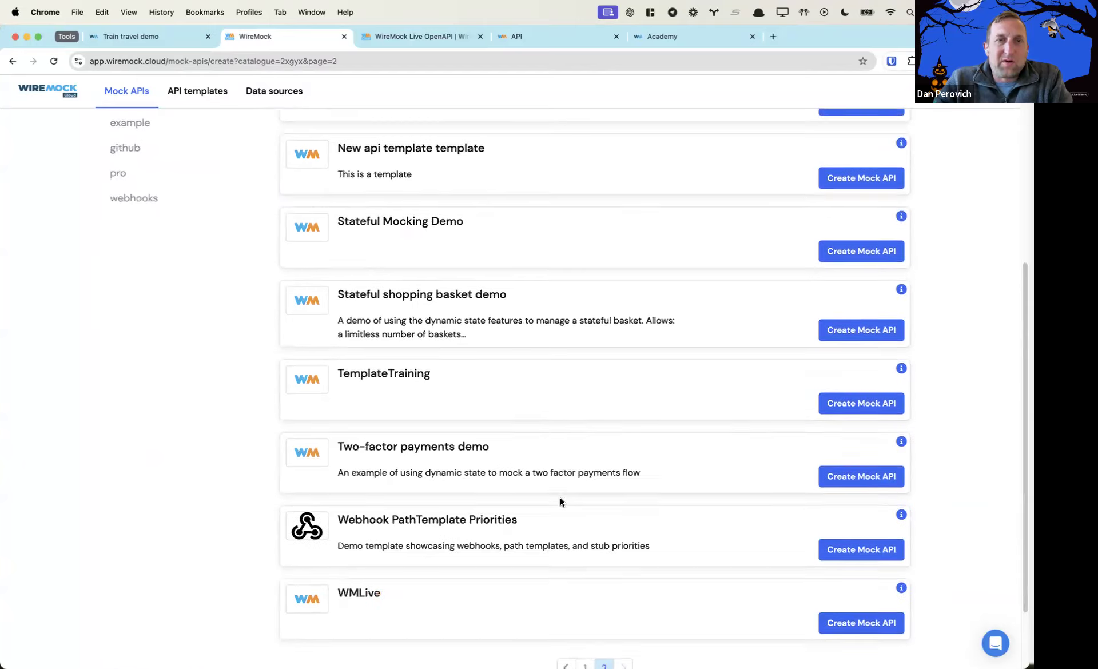
double_click(358, 514)
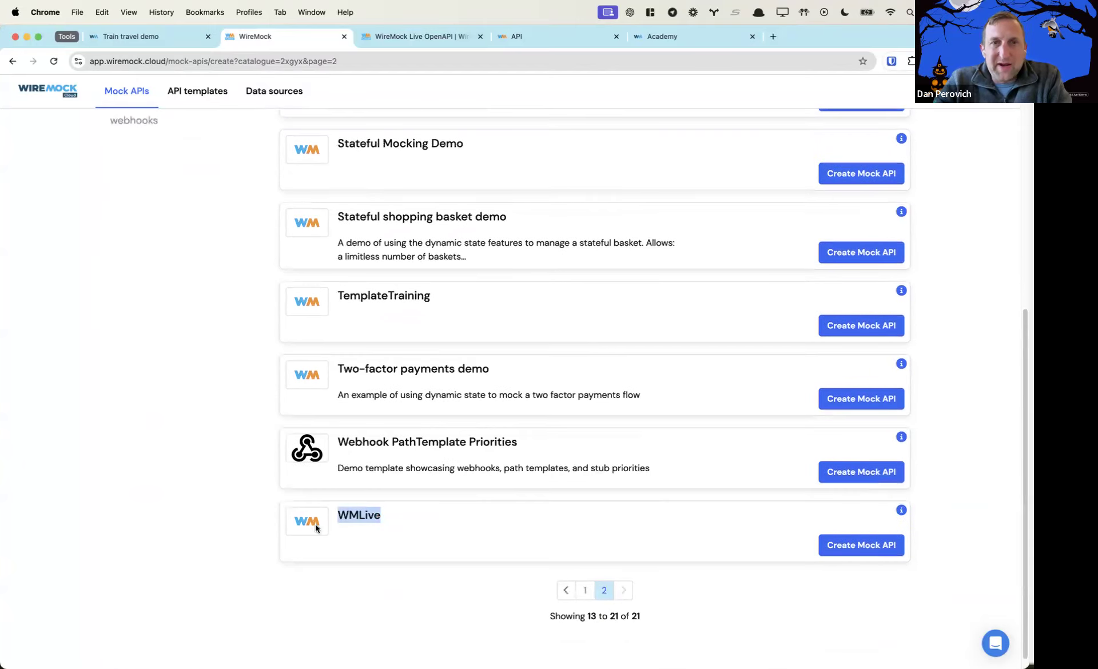
Create a mock API from WMLive named 'WMLive - ' plus the presenter's name, without a custom hostname
left_click(880, 549)
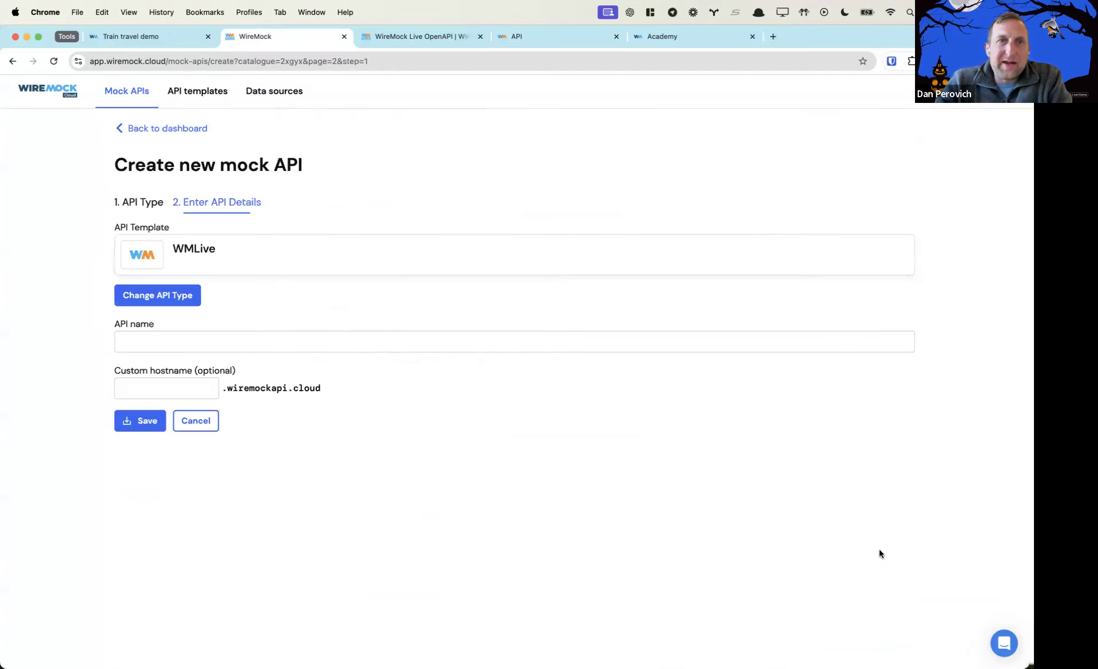
left_click(370, 340)
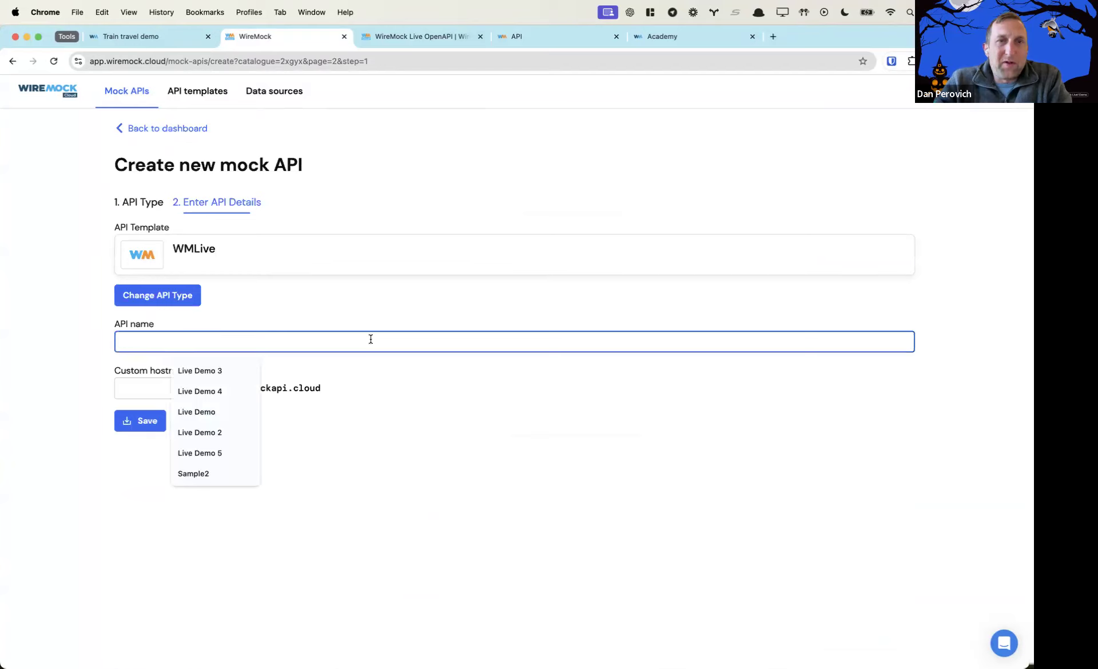
type("WMLiv")
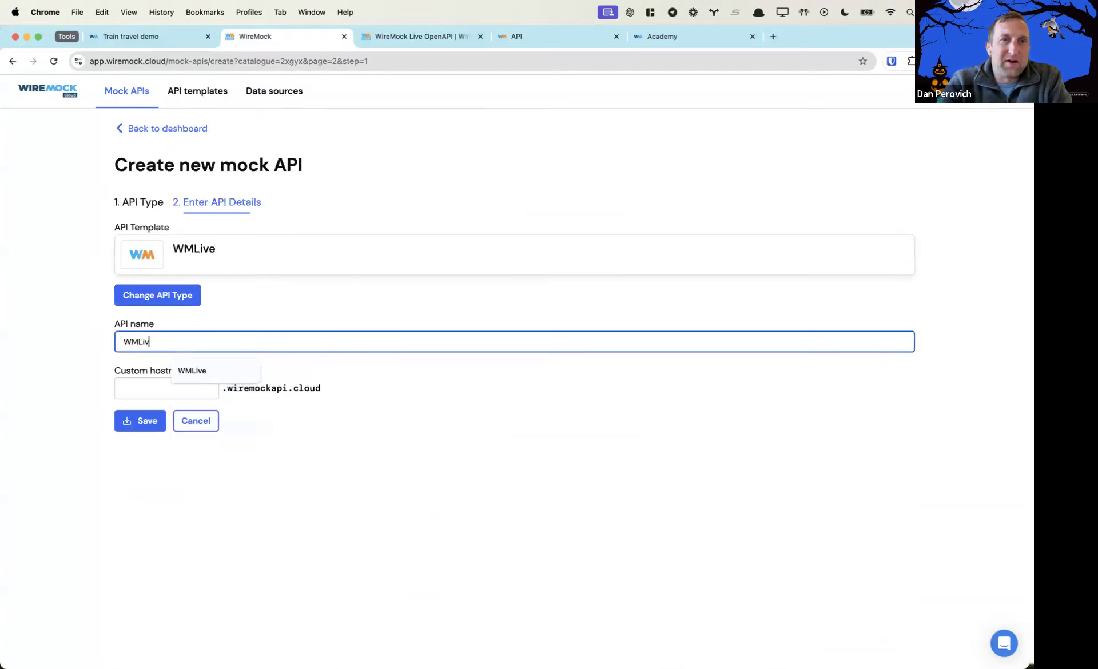
type("e - Dan")
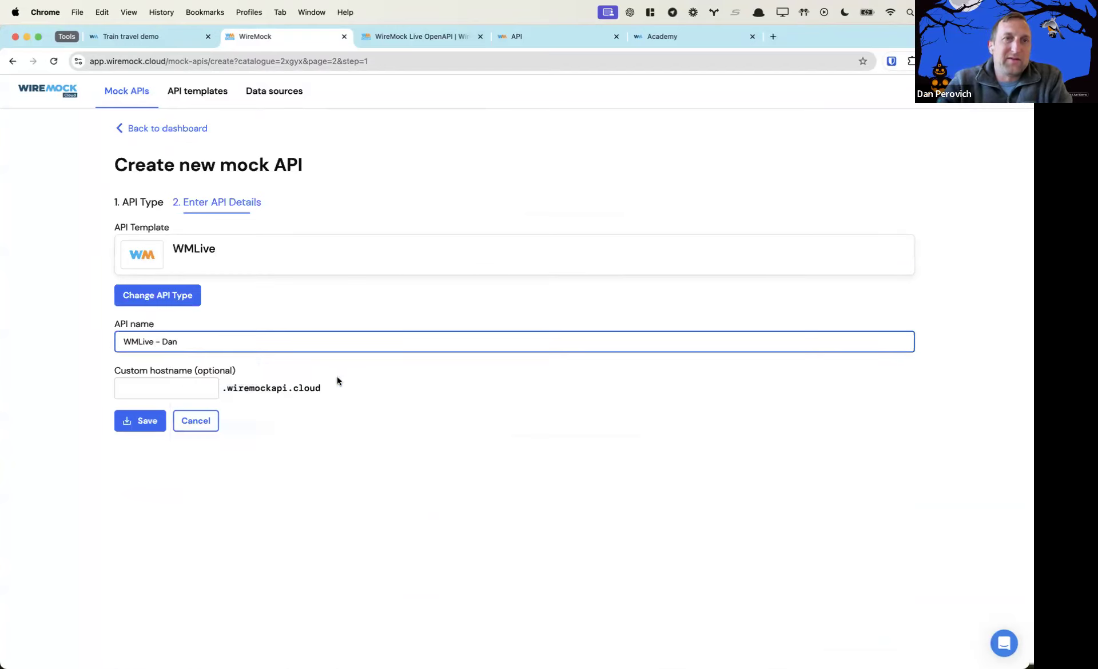
left_click(174, 391)
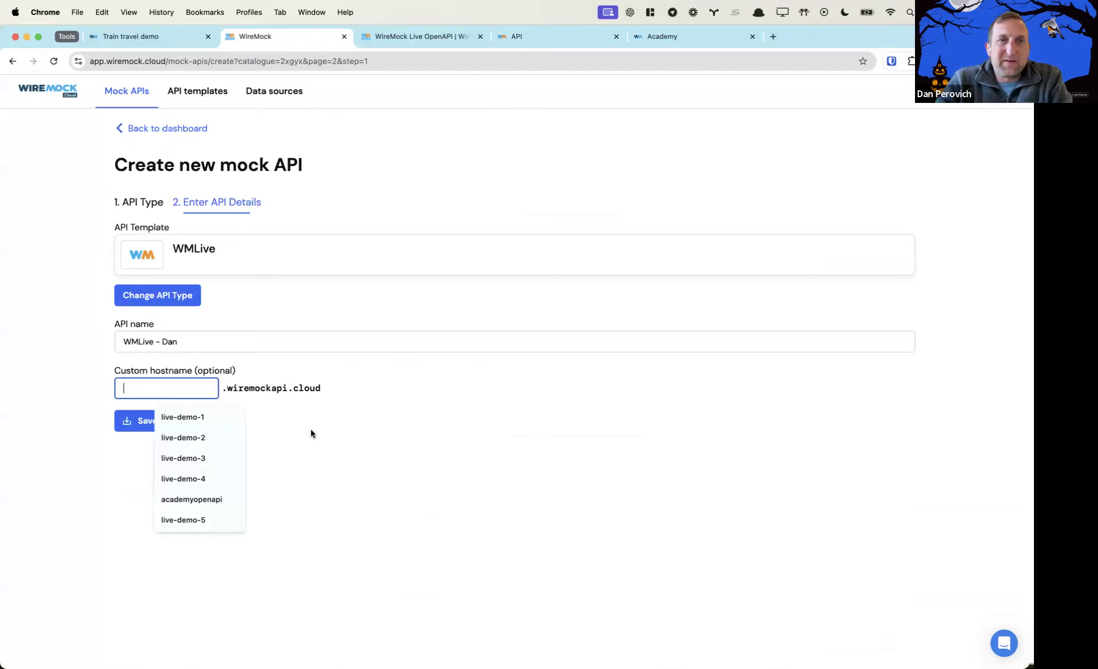
left_click(129, 421)
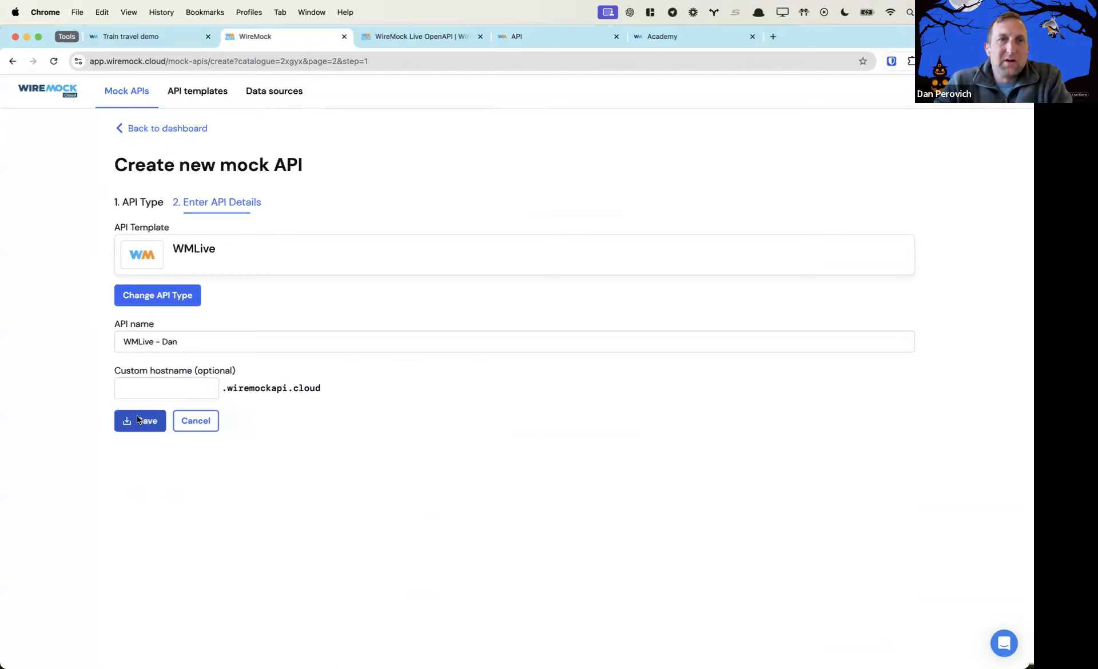
left_click(137, 419)
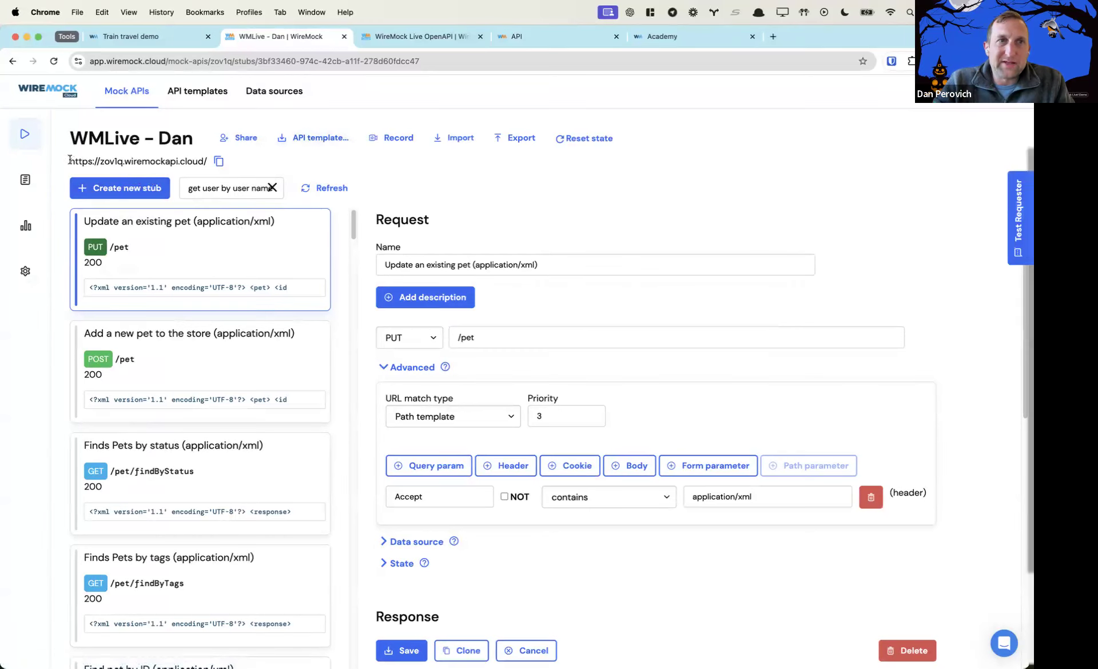
Highlight the new mock API's base URL, then switch to the WireMock Academy tab
left_click_drag(70, 160, 183, 159)
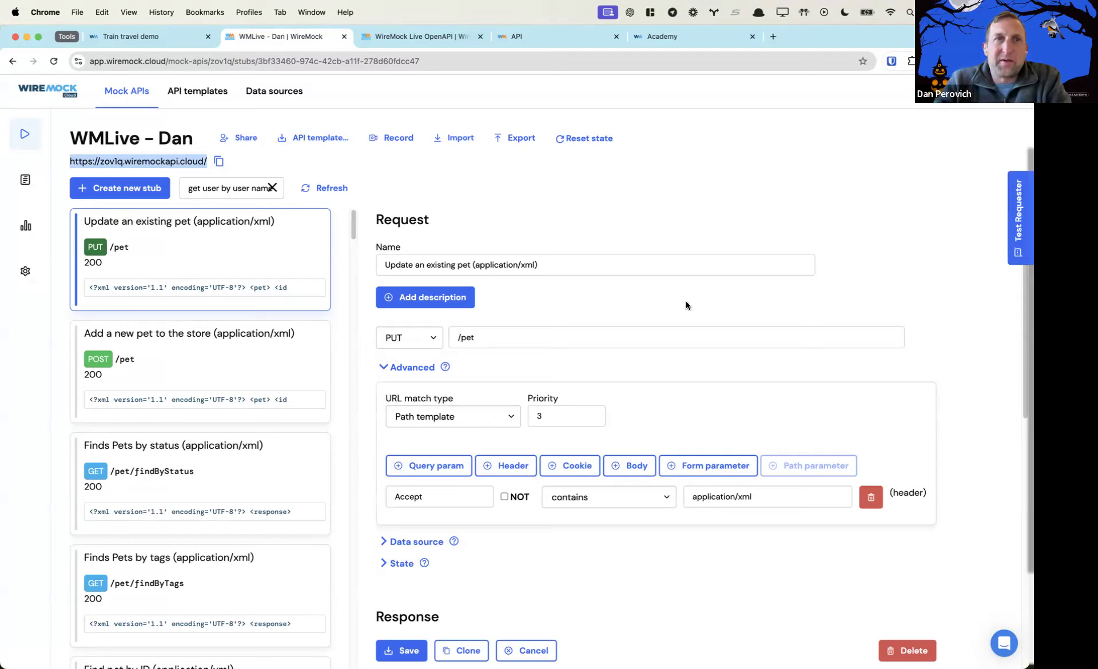
left_click(673, 37)
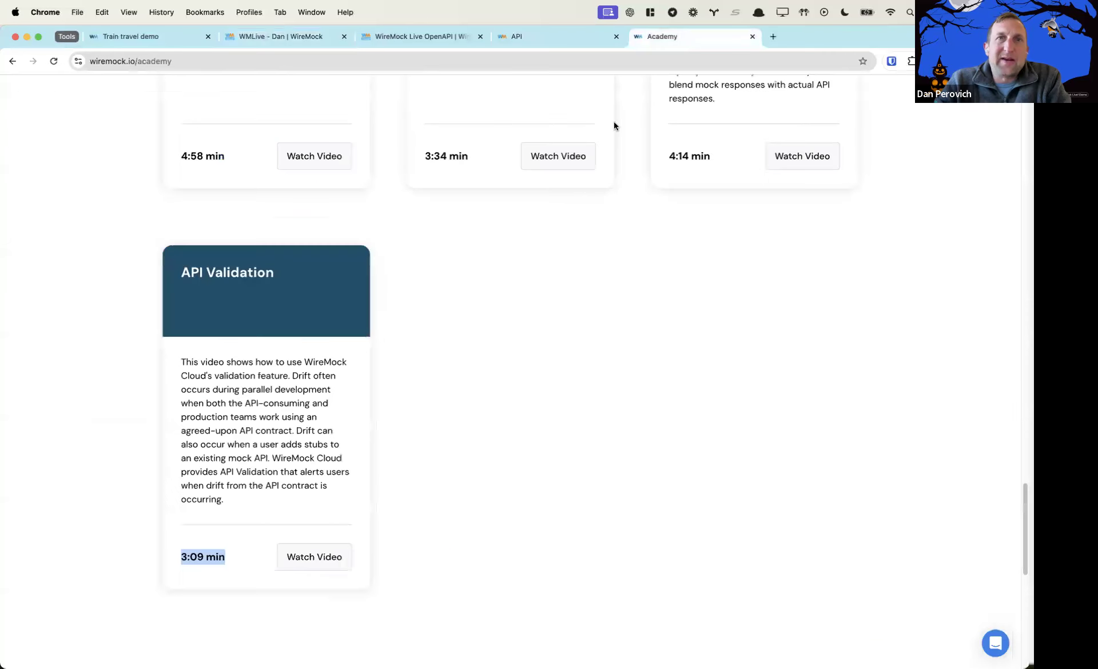
Scroll the Academy tutorial videos back up to the top of the page
scroll(589, 257, "up", 10)
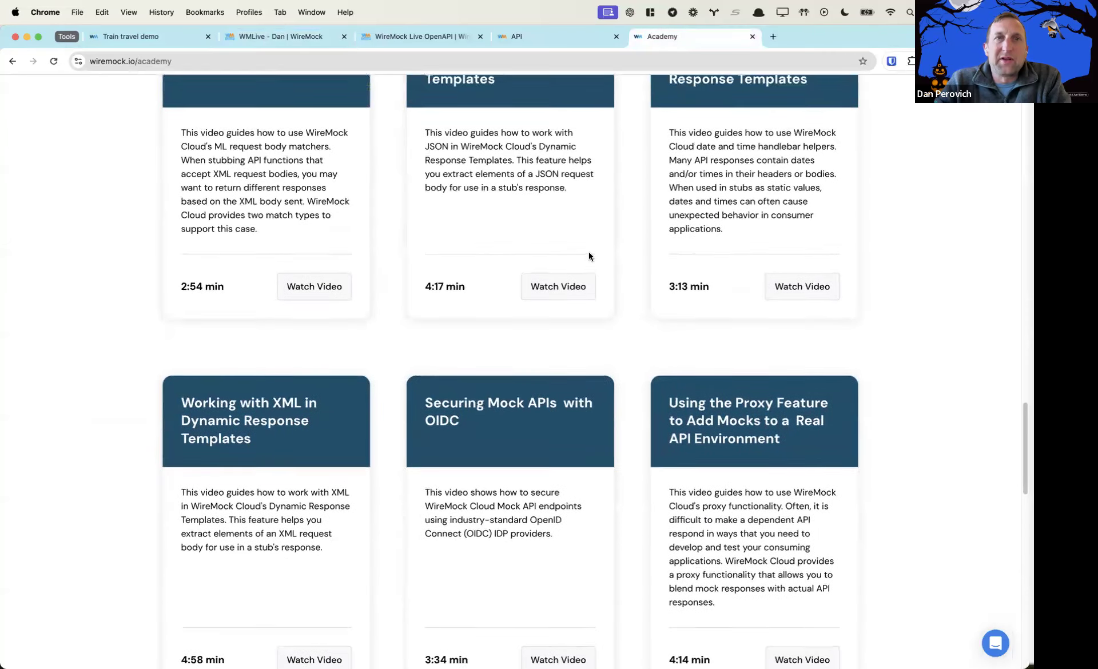
scroll(588, 256, "up", 5)
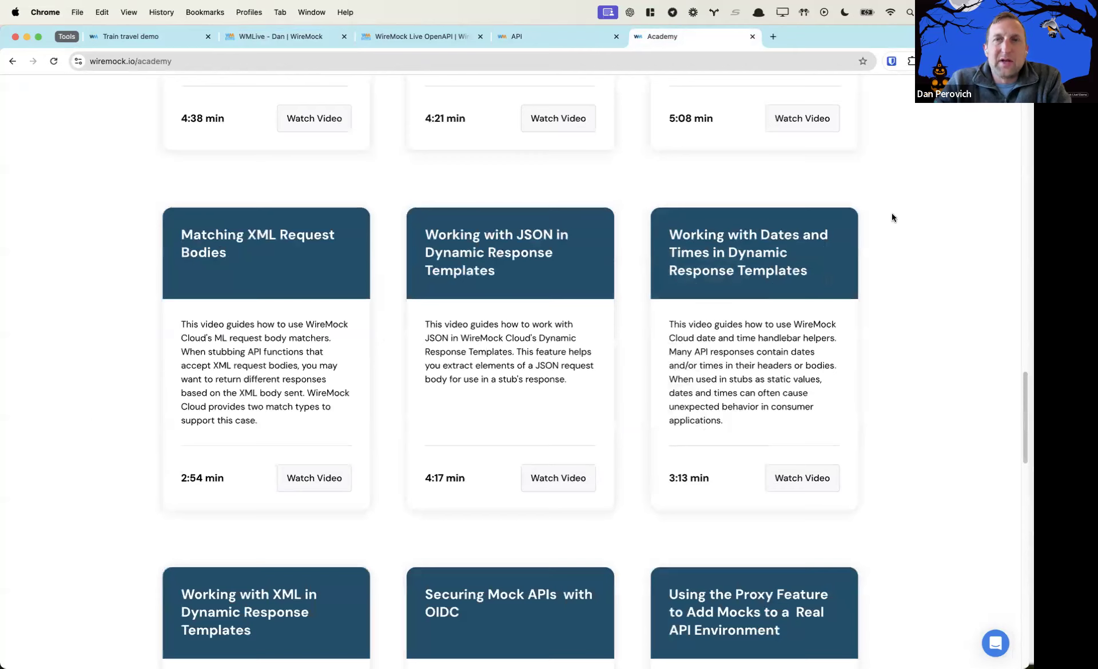
scroll(893, 225, "up", 13)
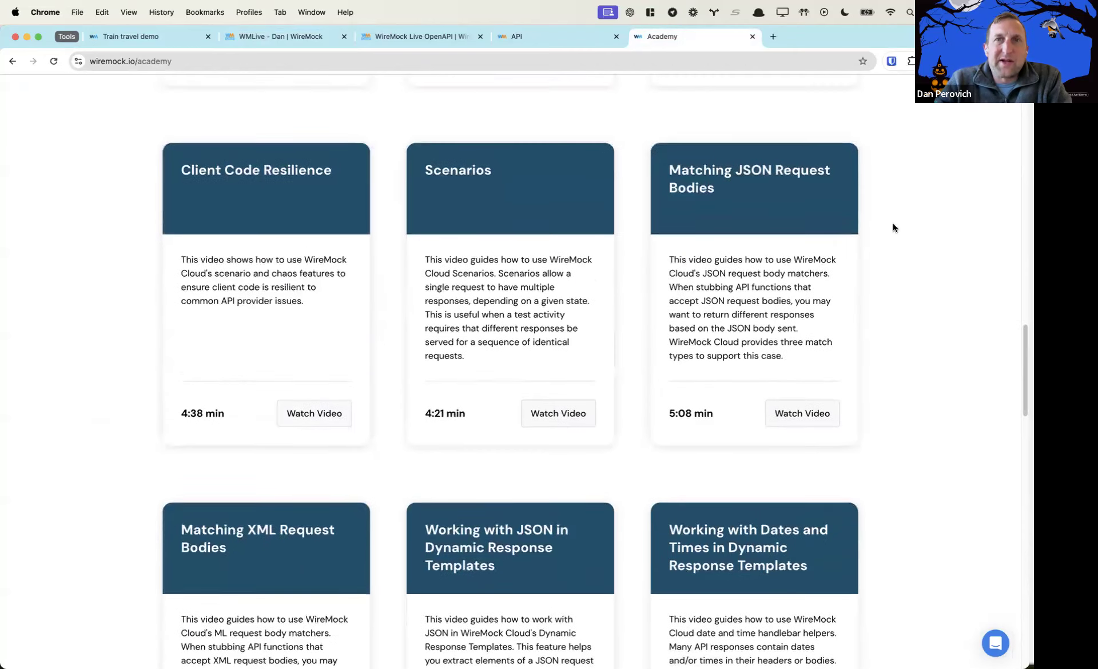
scroll(892, 227, "up", 5)
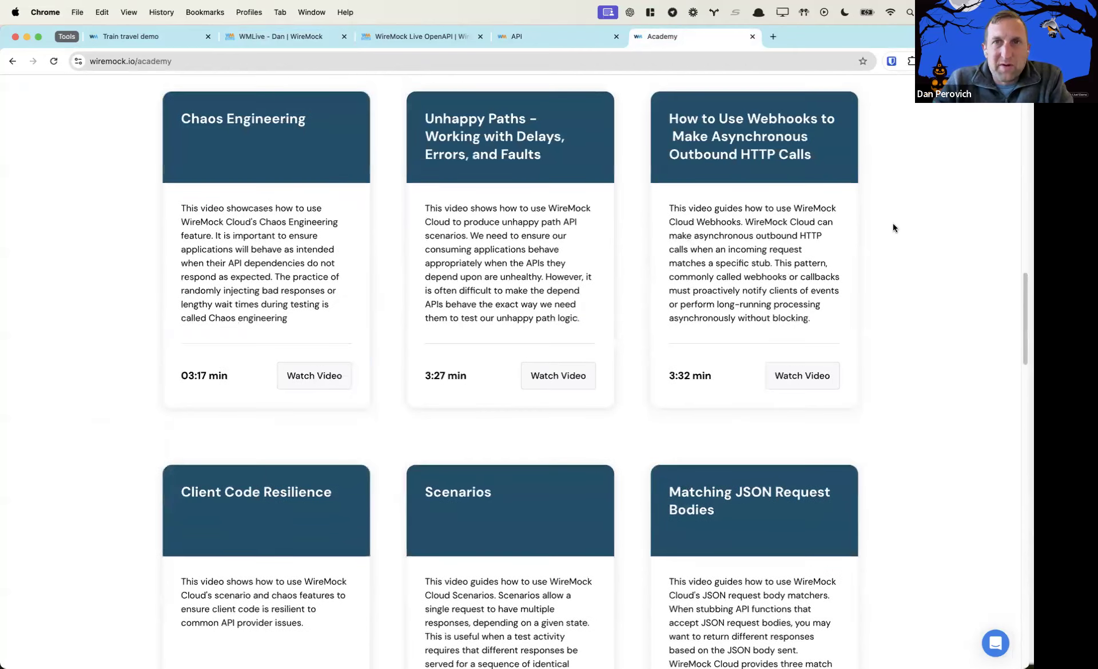
scroll(894, 227, "up", 7)
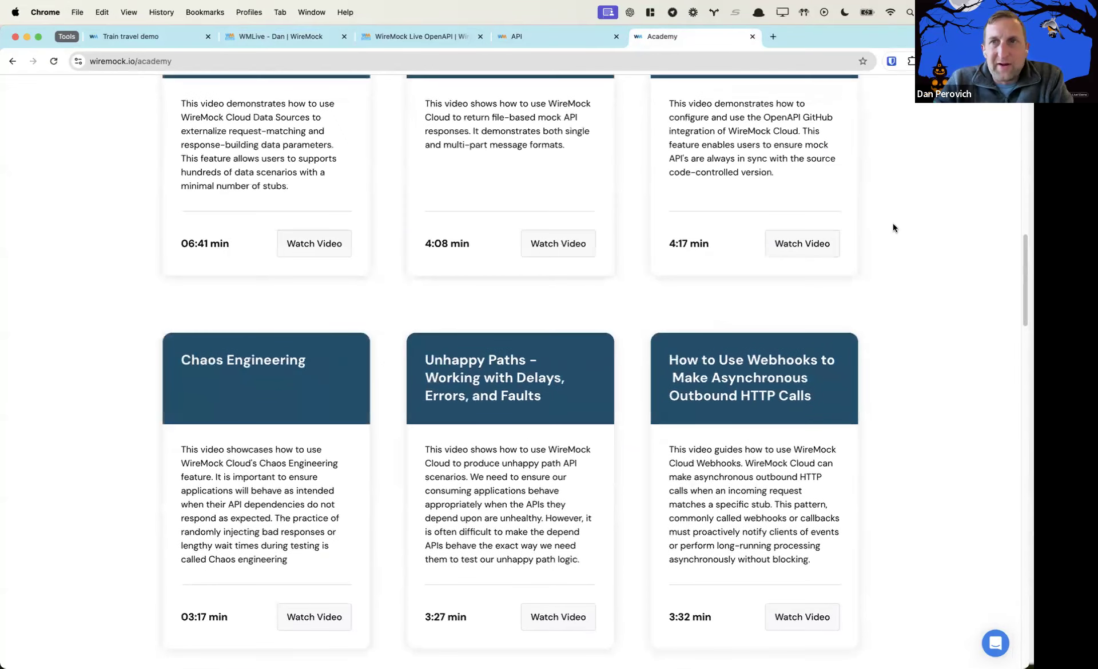
scroll(893, 228, "up", 10)
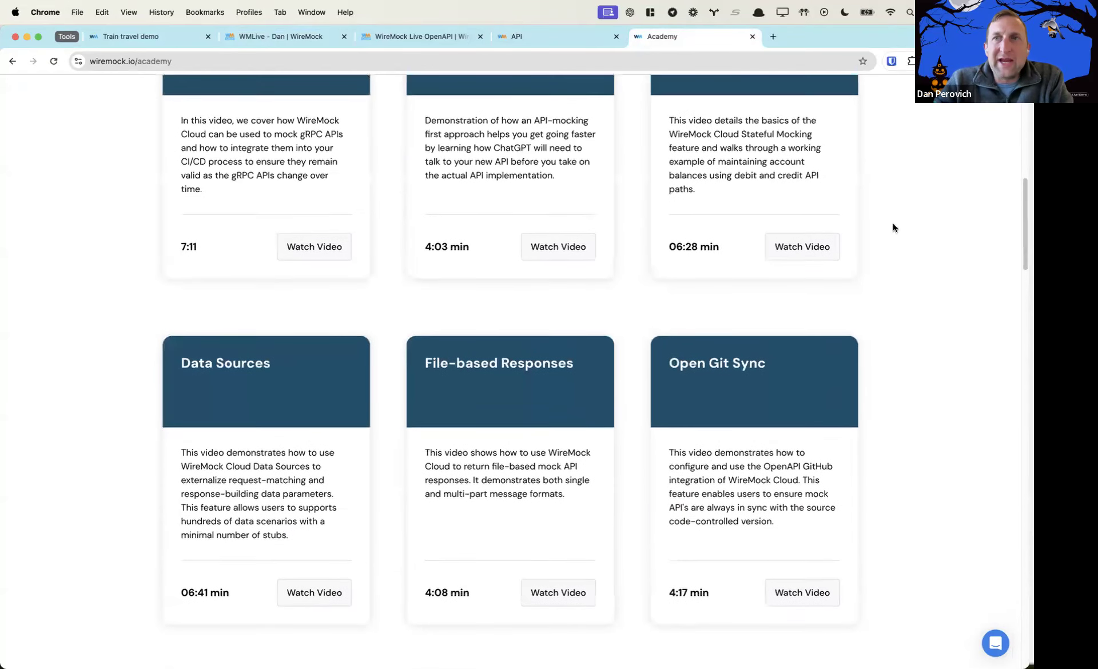
scroll(894, 227, "up", 13)
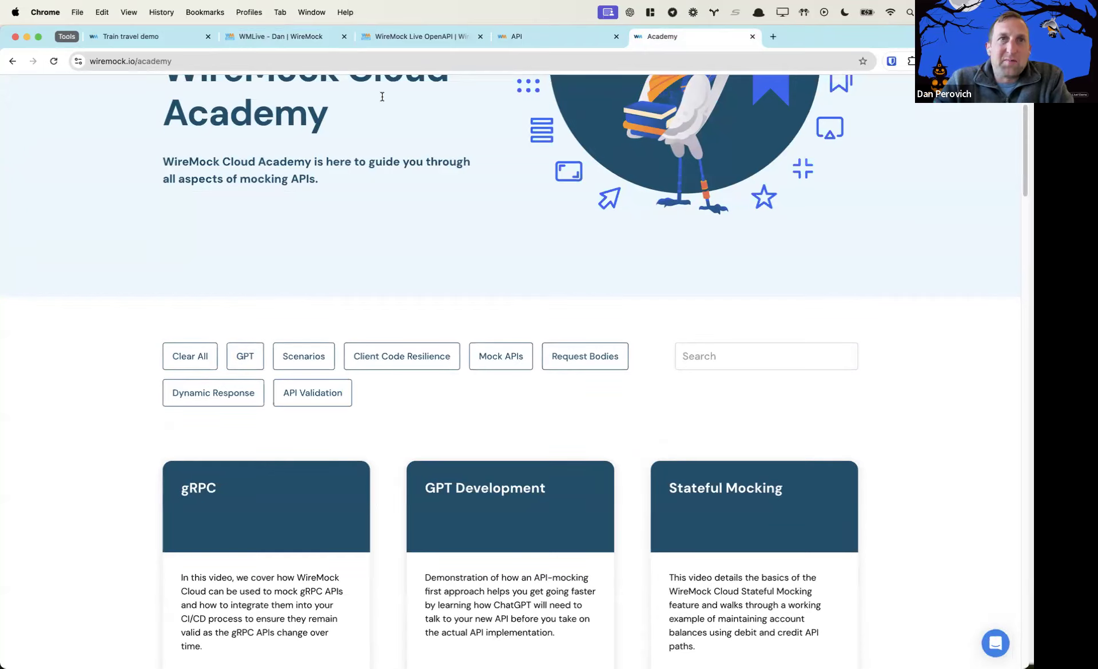
Return to the new WMLive-based mock API's tab and open then close the support chat
left_click(278, 37)
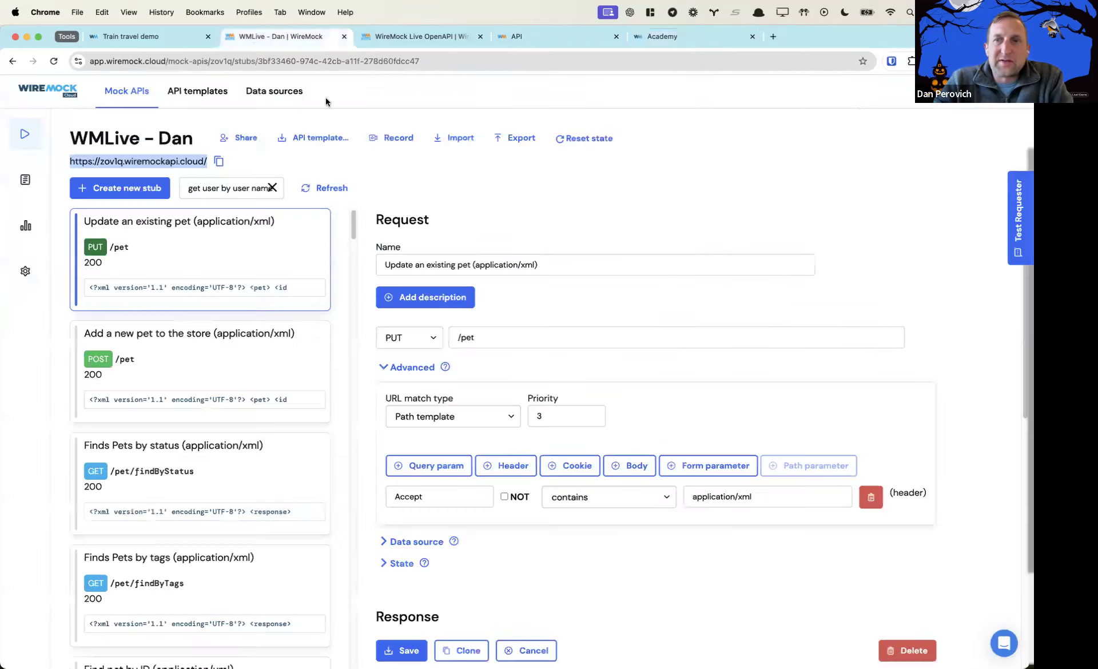
left_click(1005, 645)
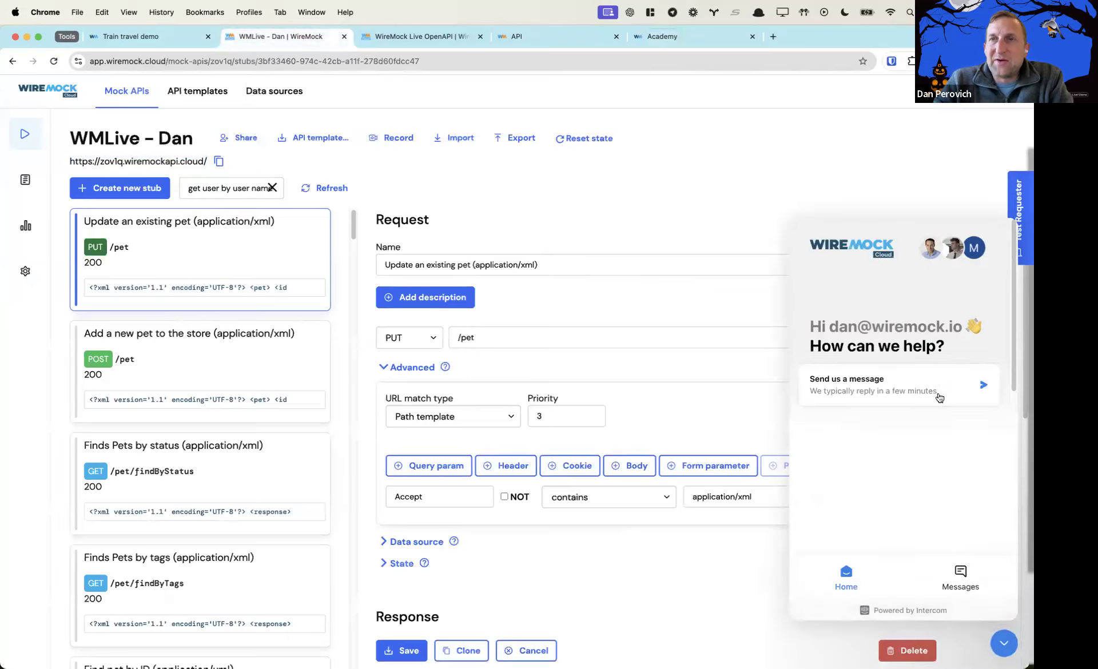
left_click(1005, 644)
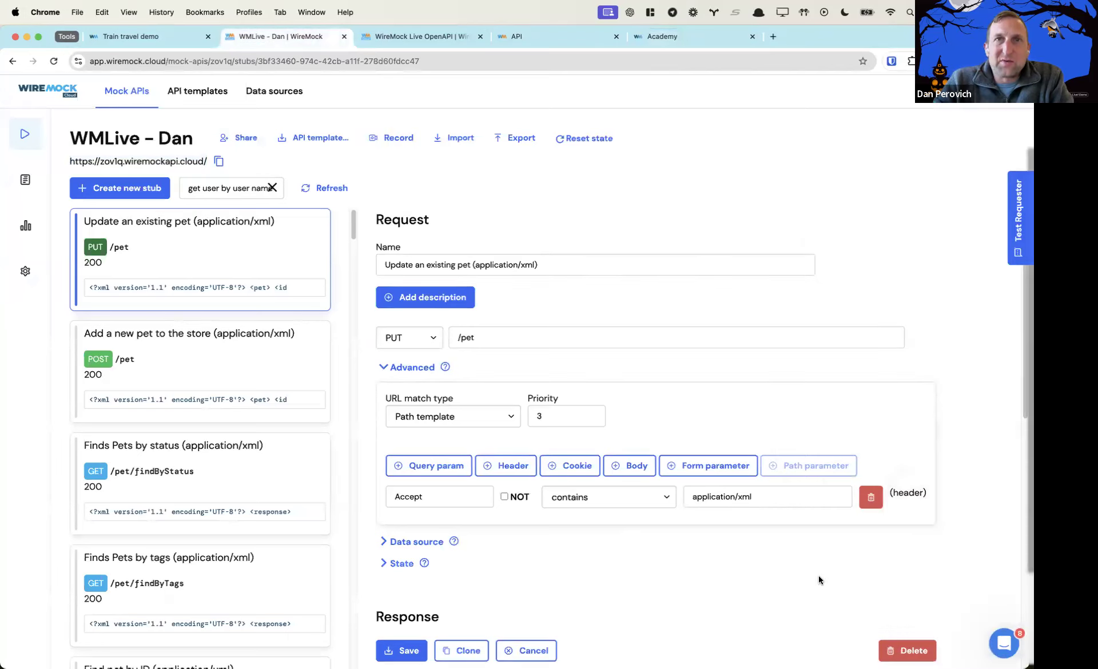